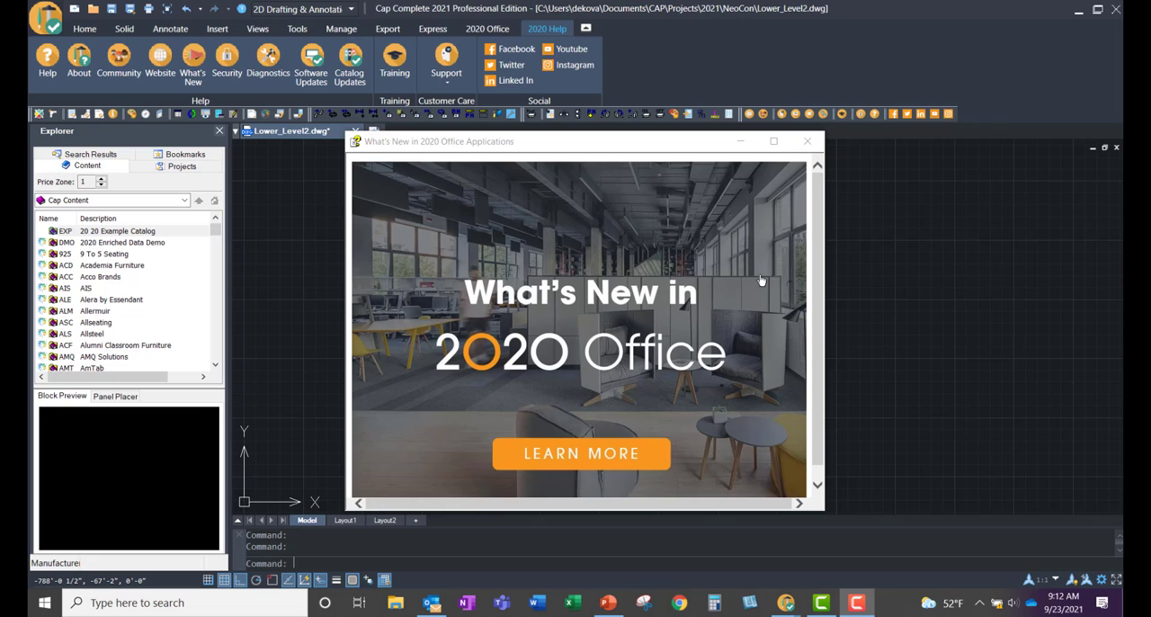
# Step: Dismiss the What's New window, create a new drawing, enable Ortho mode and hide the grid
pyautogui.click(806, 141)
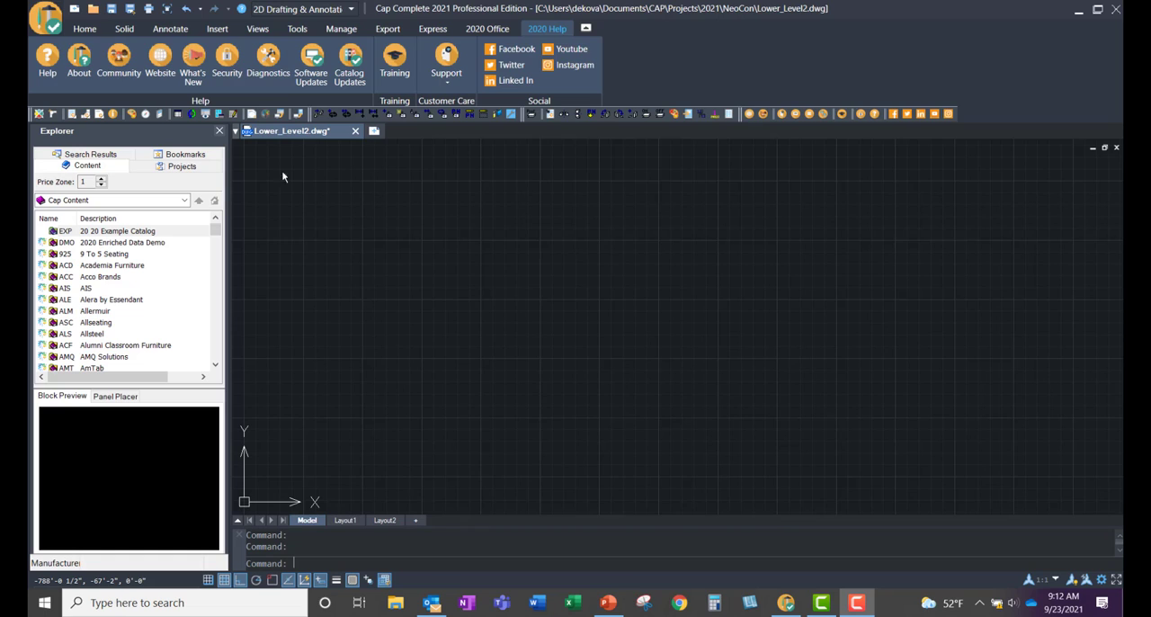
pyautogui.click(75, 9)
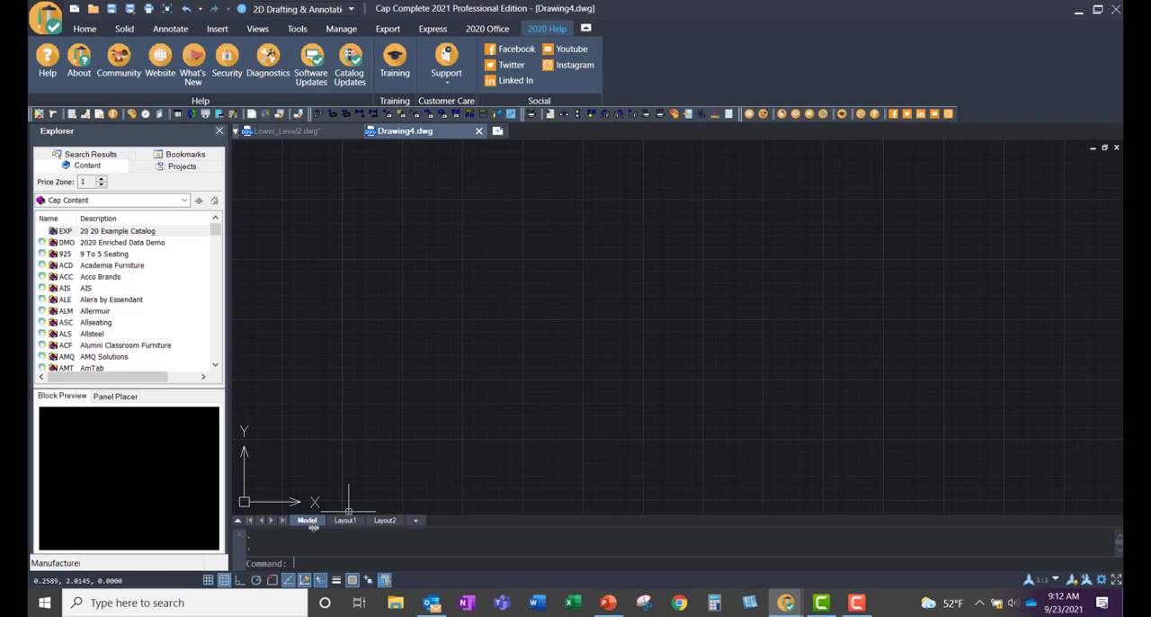
pyautogui.click(239, 580)
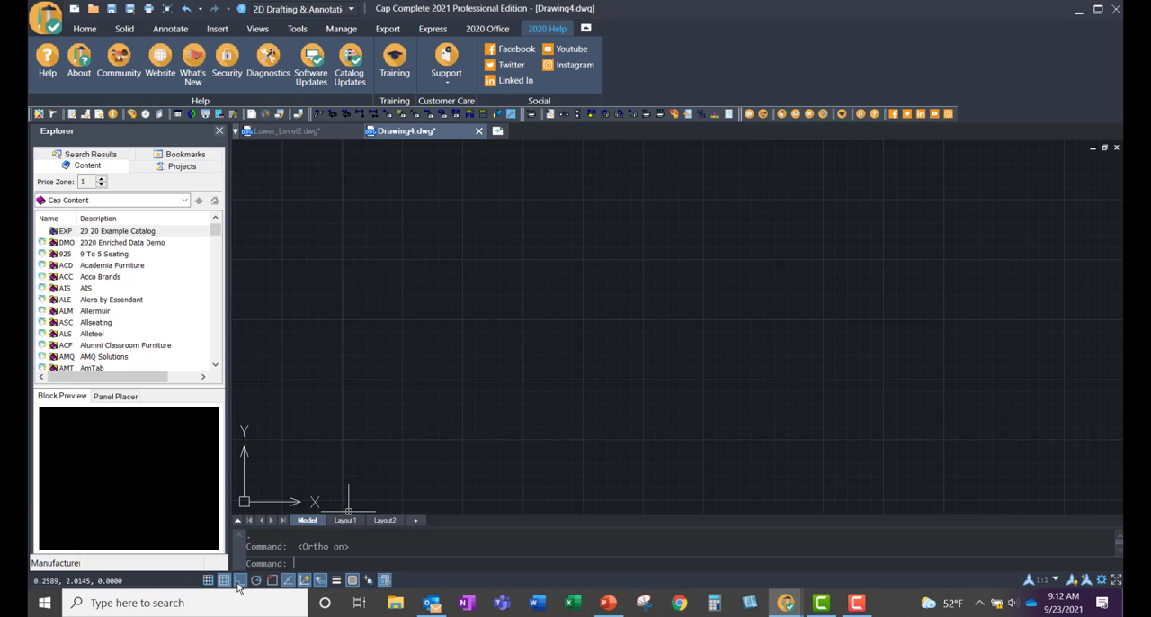
pyautogui.click(224, 580)
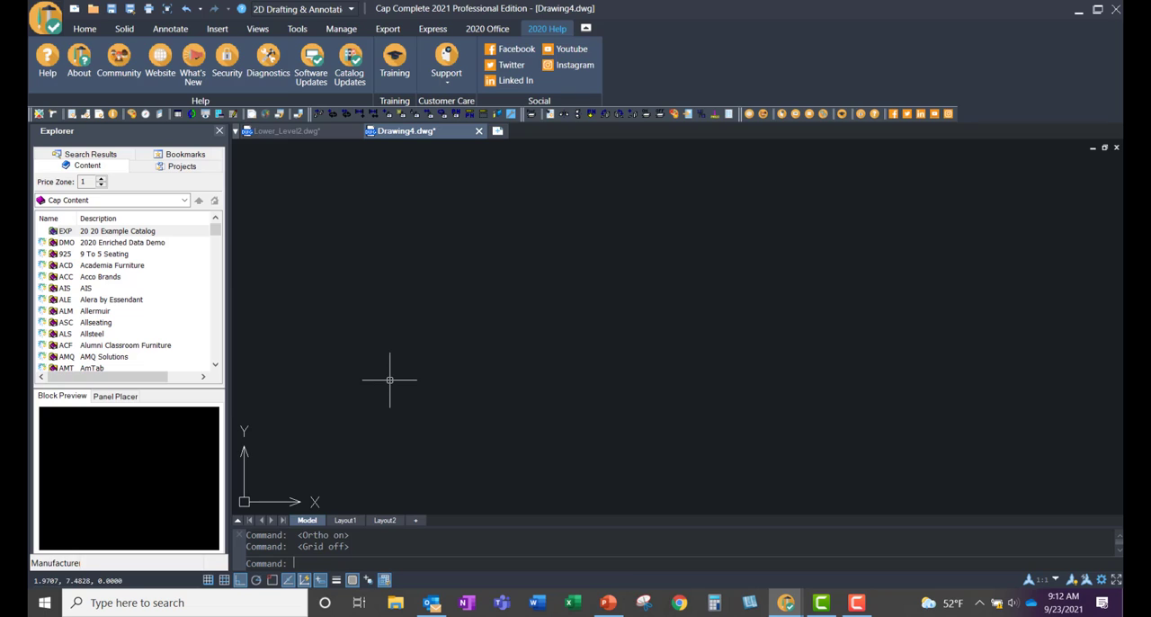
# Step: Browse the 9 to 5 Seating catalog to the Cosmo series, Mesh Back, Mid-Back Model 3250
pyautogui.click(188, 348)
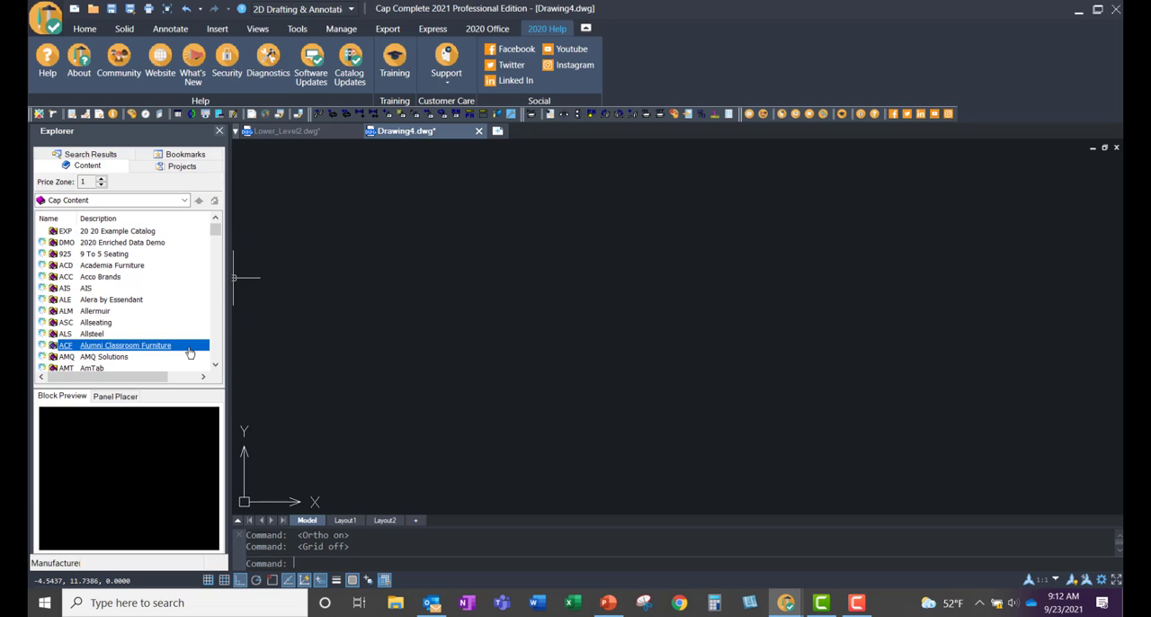
pyautogui.doubleClick(135, 254)
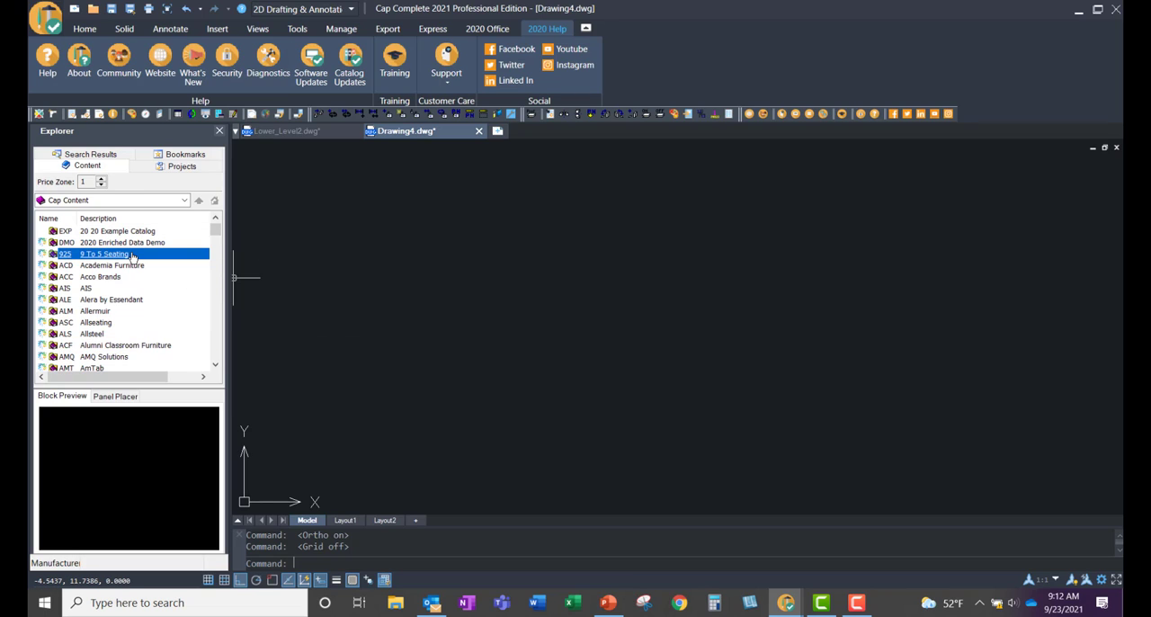
pyautogui.doubleClick(113, 233)
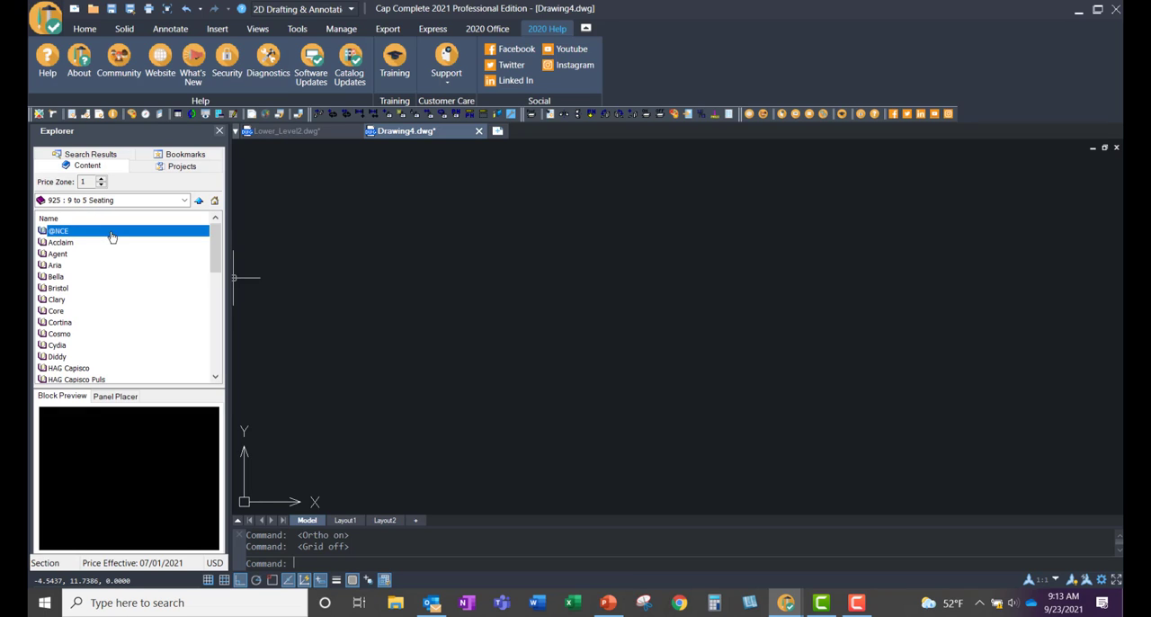
pyautogui.click(56, 313)
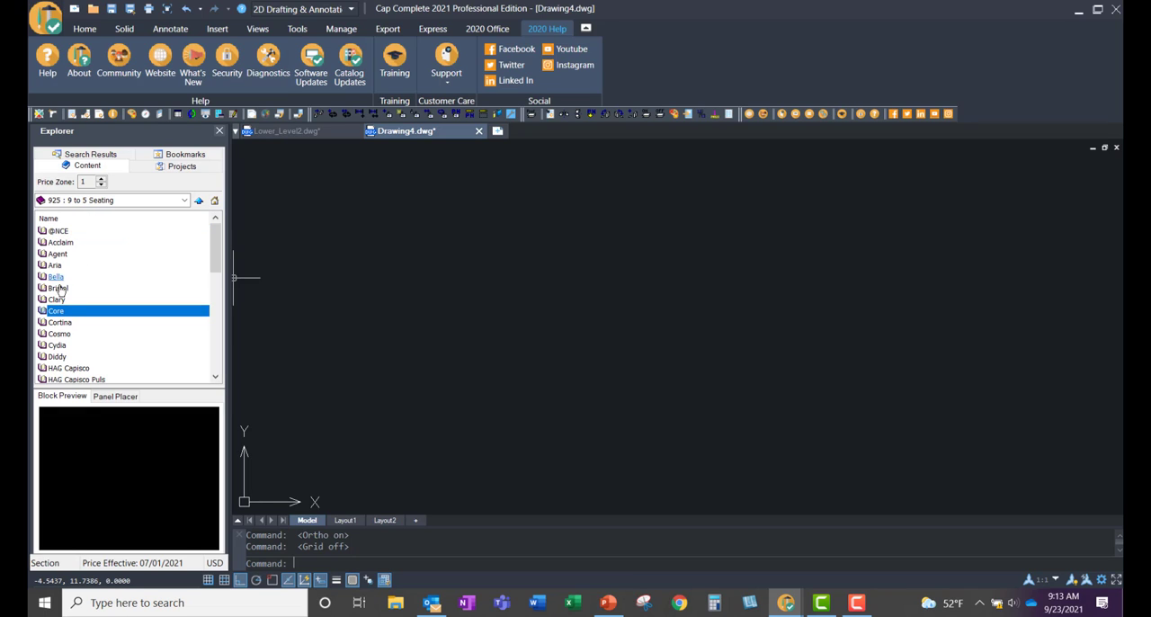
pyautogui.click(78, 336)
pyautogui.doubleClick(78, 338)
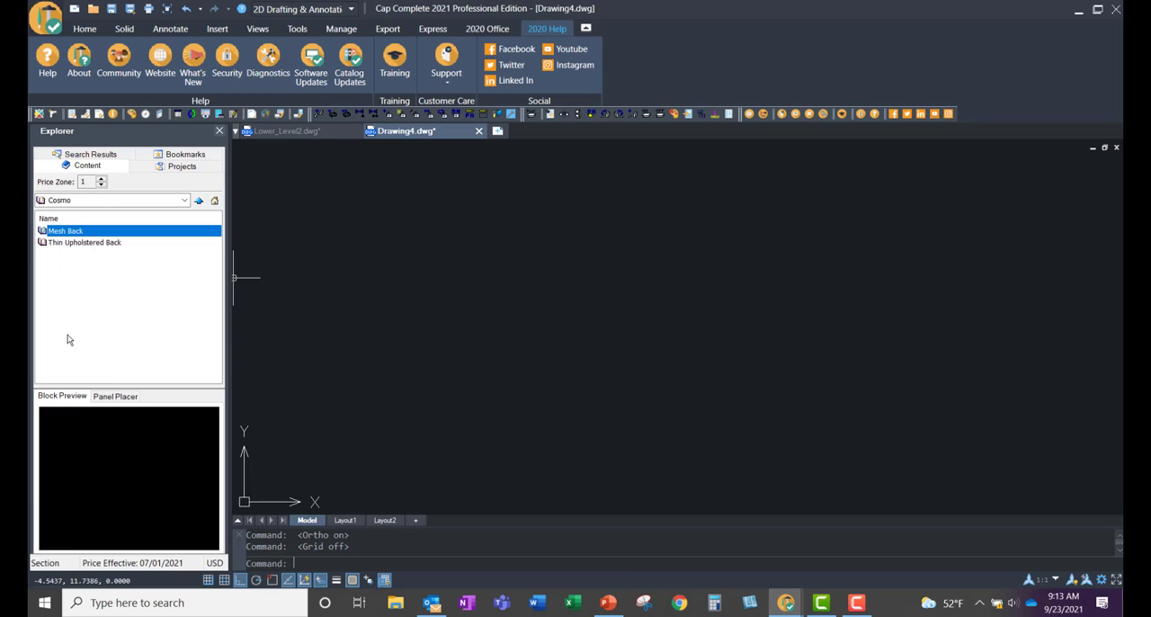
pyautogui.doubleClick(72, 232)
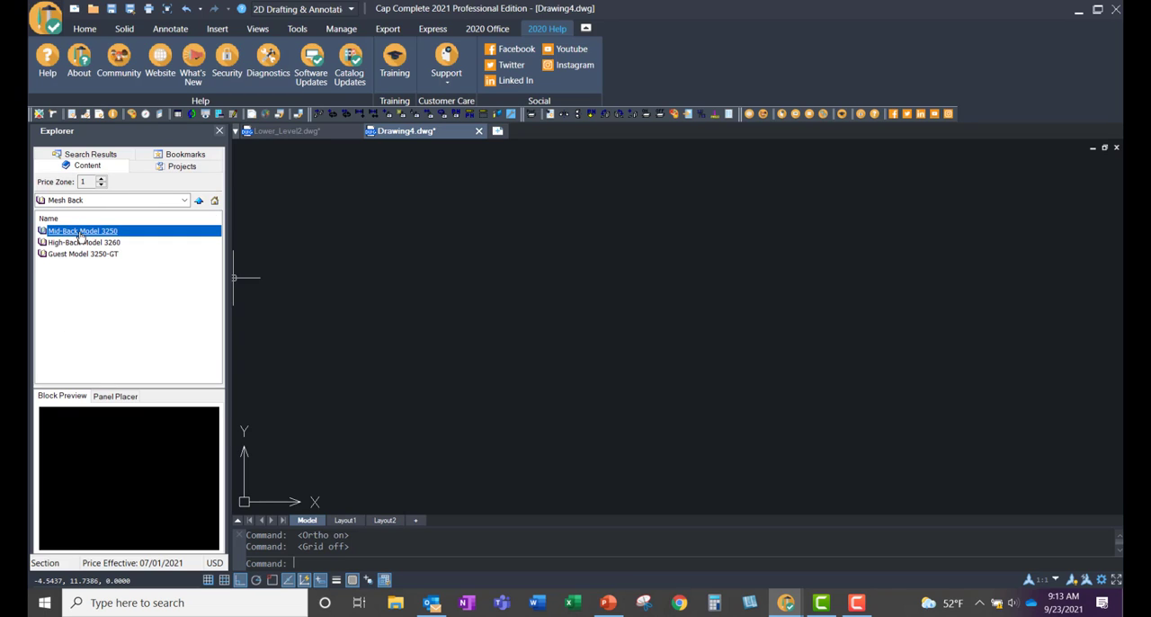
pyautogui.doubleClick(80, 233)
# Step: Place the 3250-X2-MB-A31 chair in the new drawing, just above the origin, with its backrest facing up
pyautogui.doubleClick(77, 231)
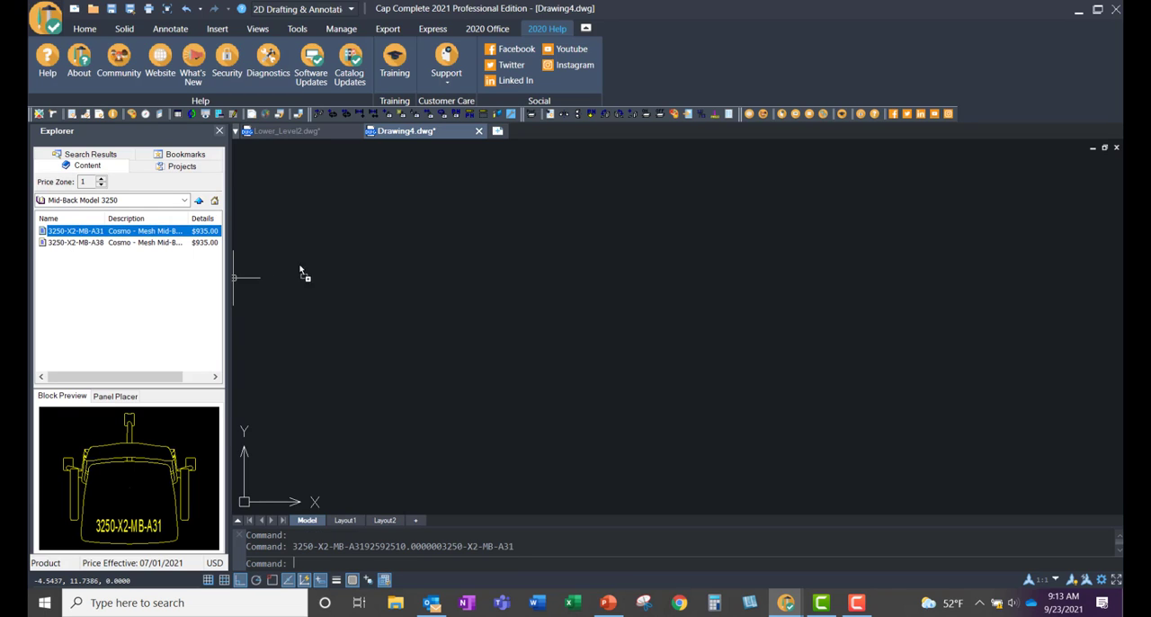
pyautogui.scroll(-5, 616, 265)
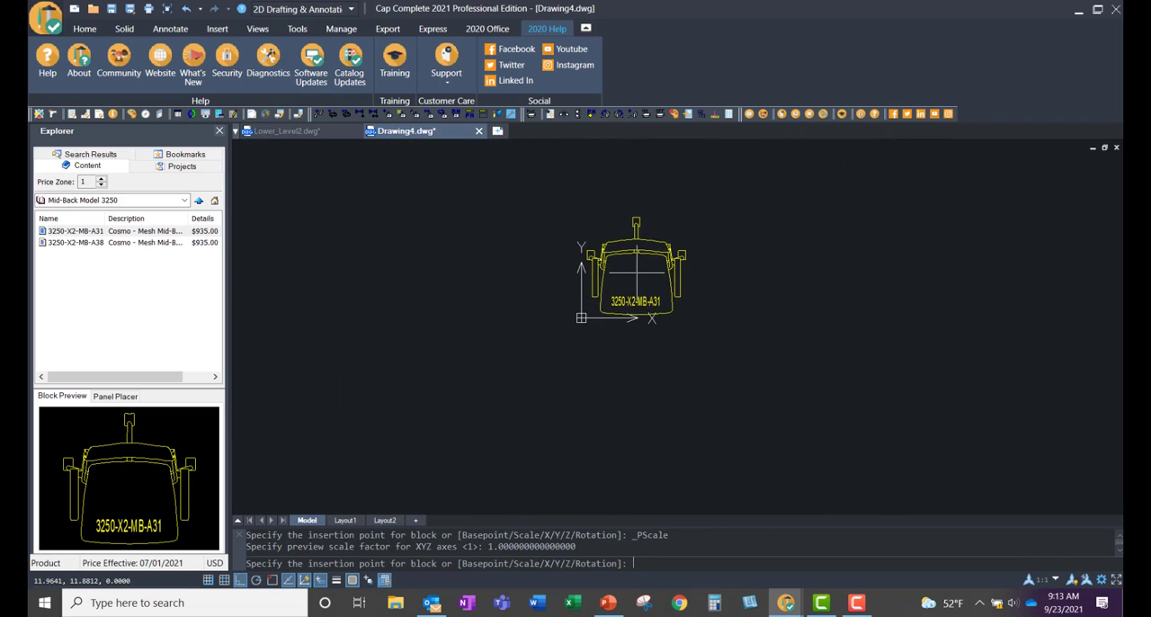
pyautogui.click(657, 242)
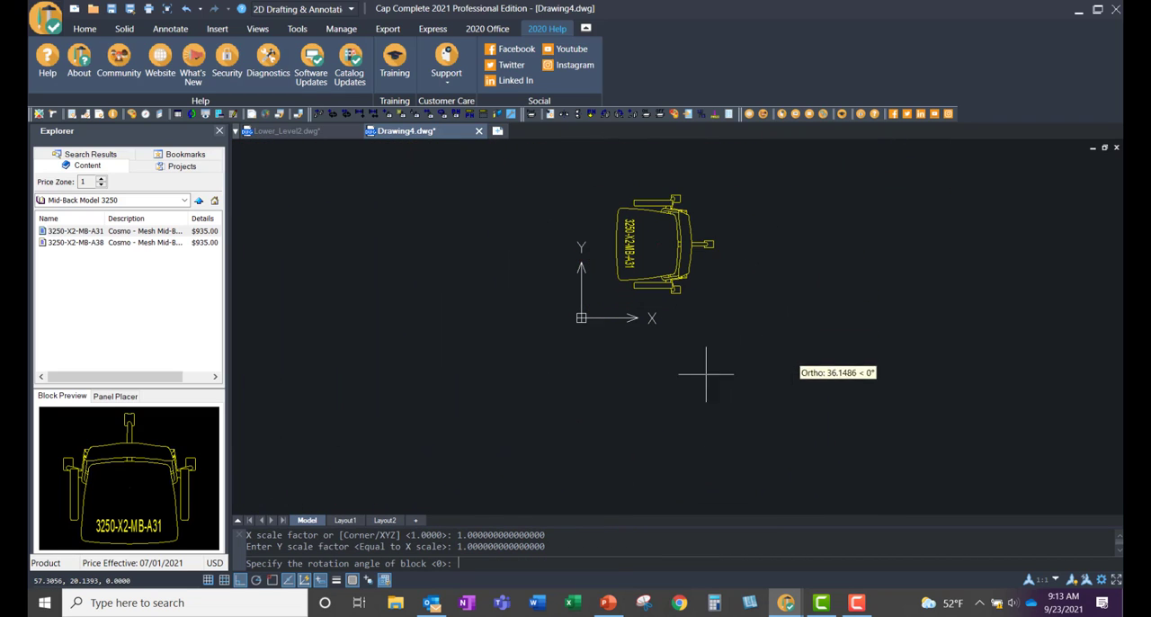
pyautogui.click(808, 231)
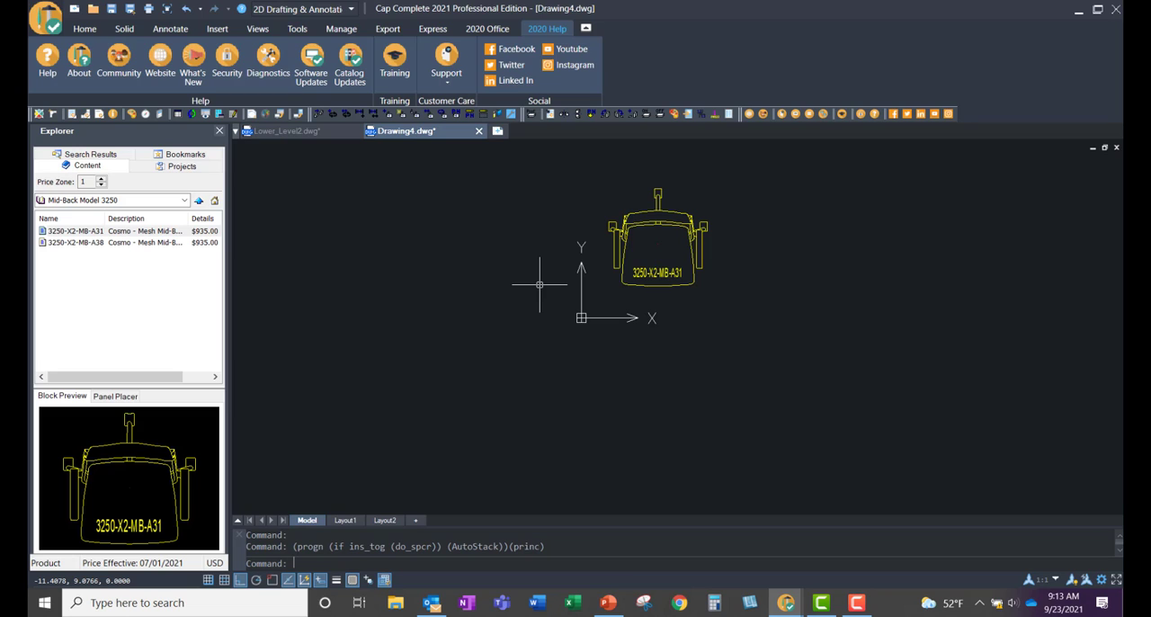
# Step: Inspect the placed chair's part number, description and options with Cap Info
pyautogui.click(487, 27)
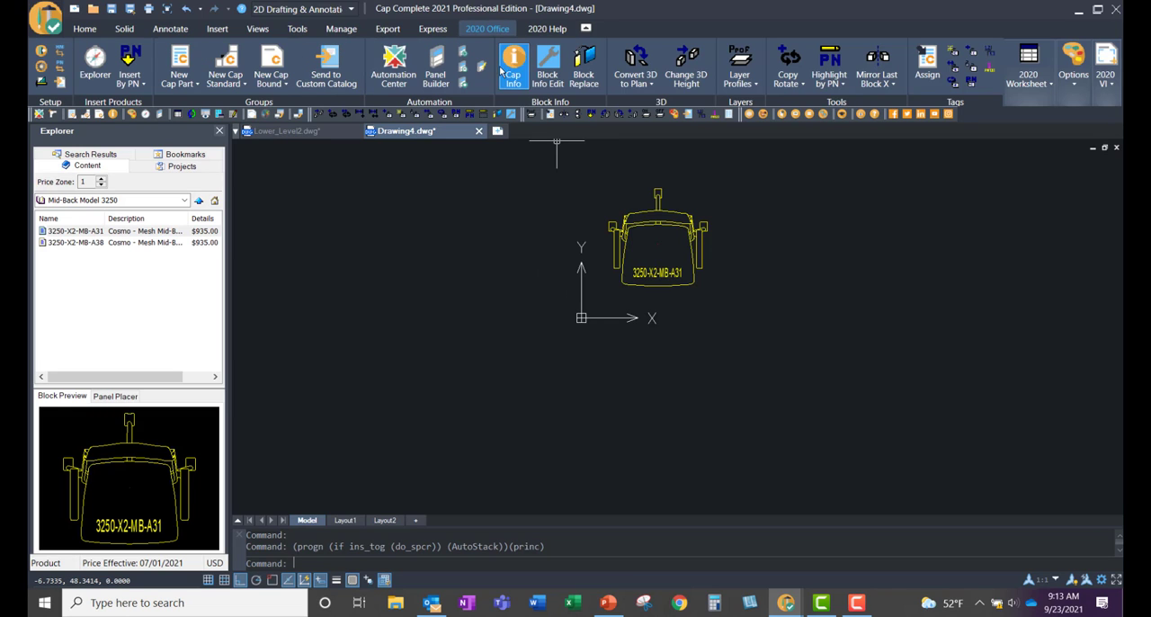
pyautogui.click(512, 65)
pyautogui.click(656, 212)
pyautogui.press('Return')
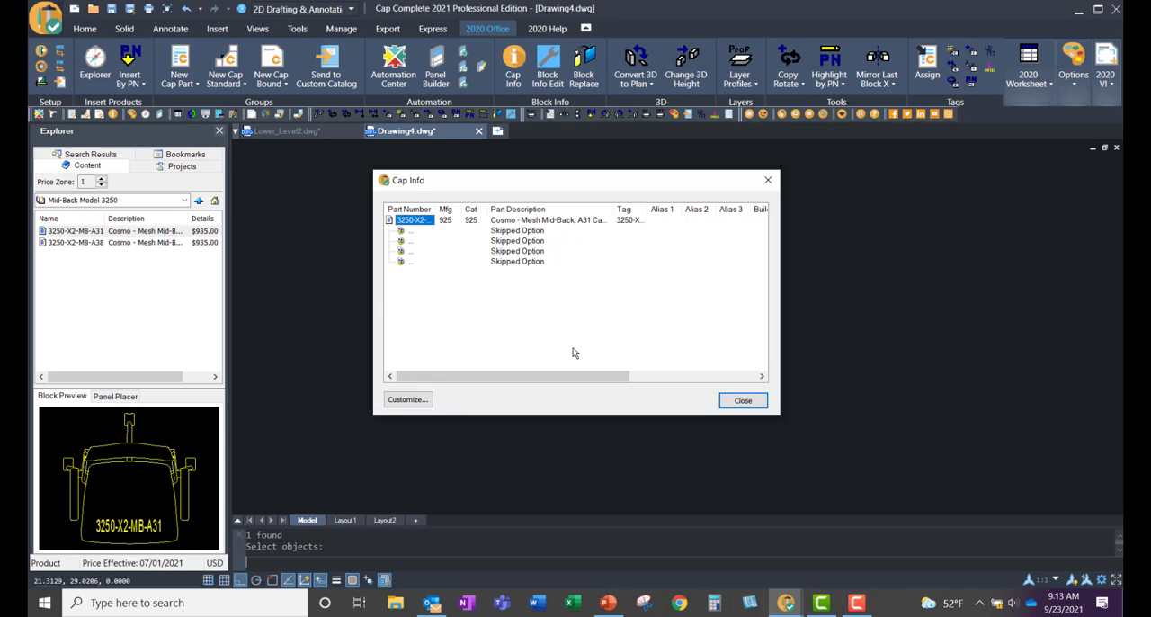
pyautogui.moveTo(570, 374); pyautogui.dragTo(549, 385)
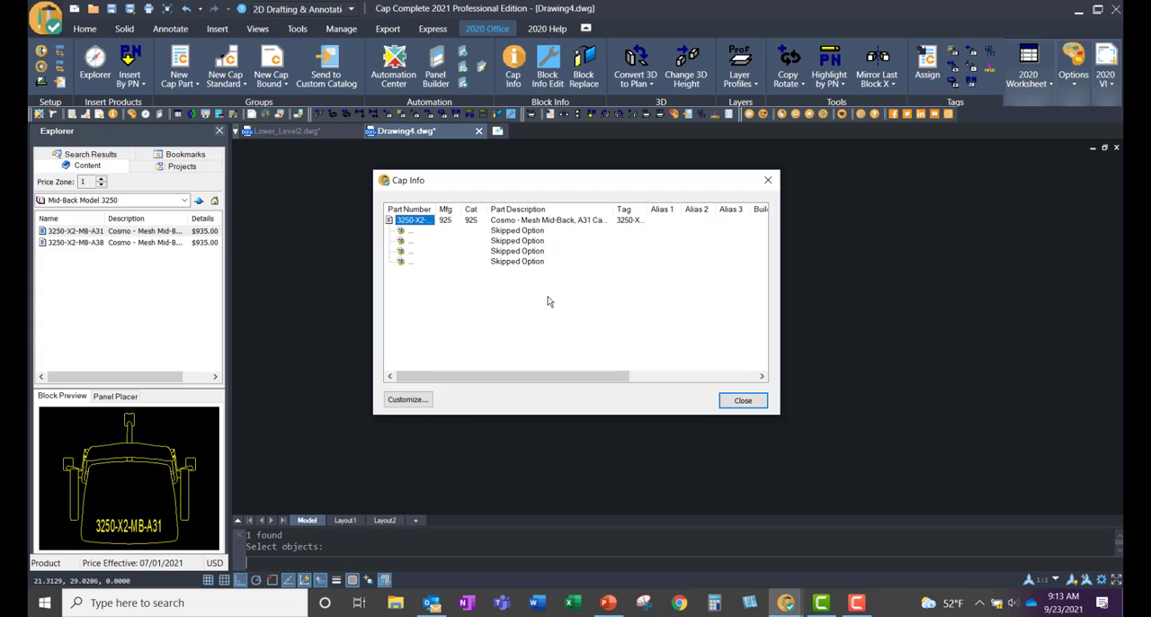
pyautogui.click(772, 182)
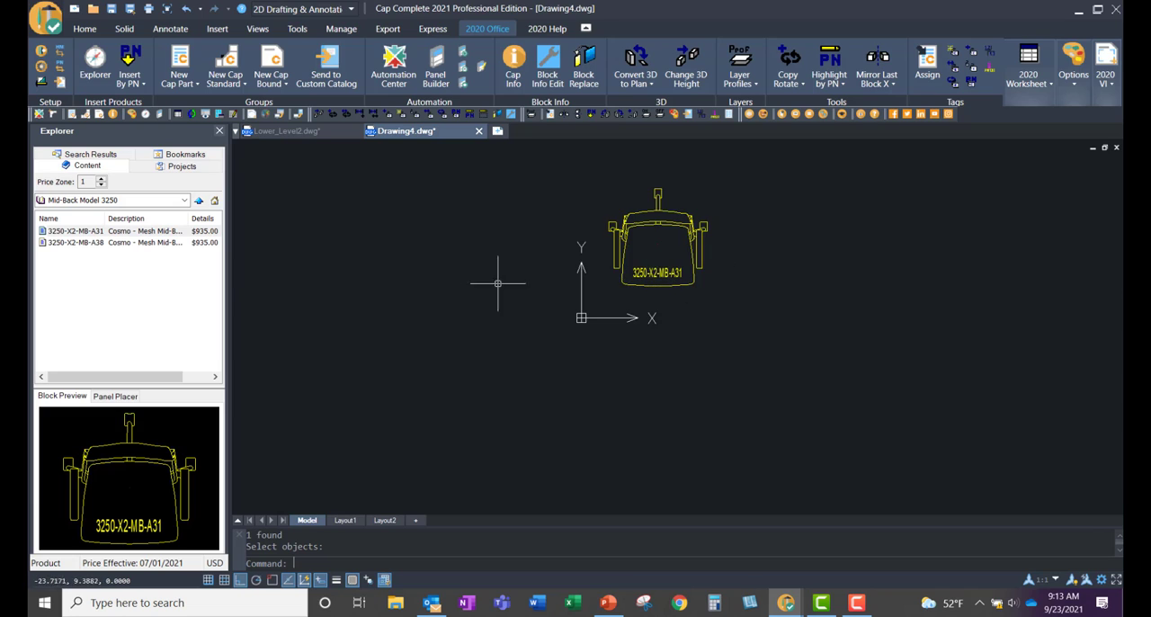
# Step: Insert the routes 6 typical from Typical.cc4 in the NeoCon project beside the chair, with its sofa at the upper side
pyautogui.moveTo(497, 283); pyautogui.dragTo(326, 298, button='middle')
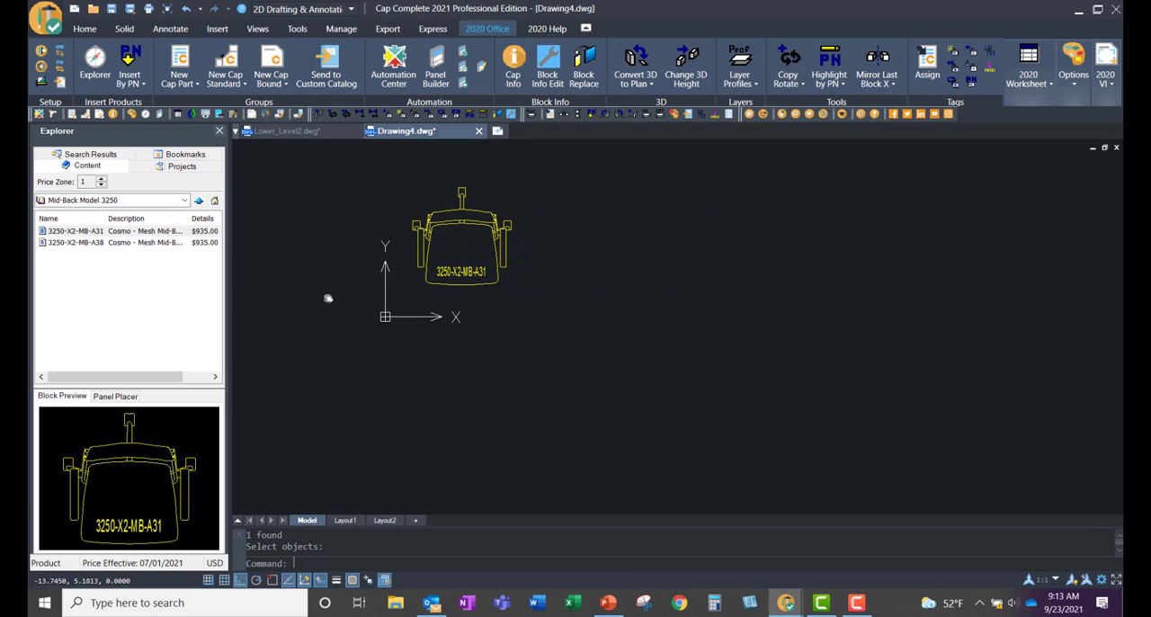
pyautogui.click(182, 166)
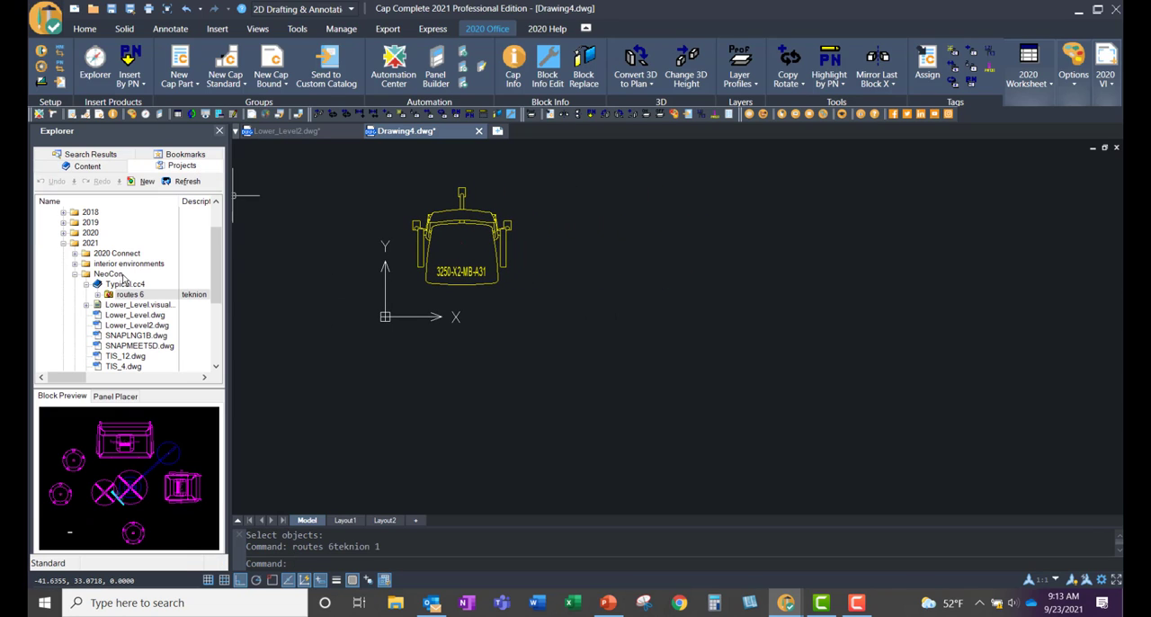
pyautogui.click(130, 284)
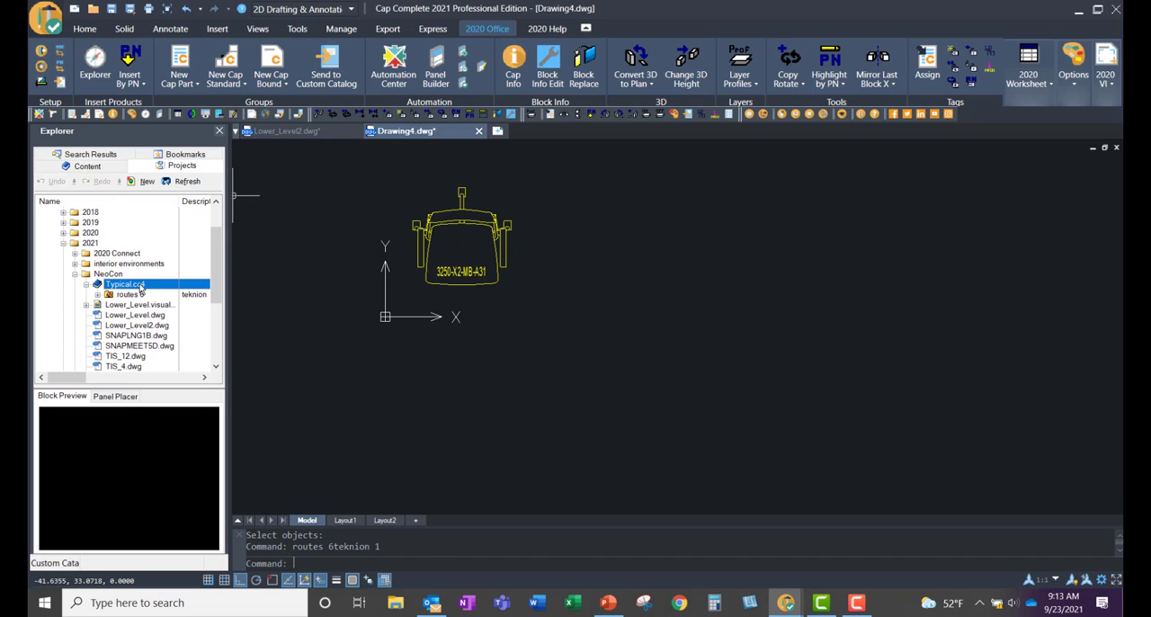
pyautogui.click(131, 295)
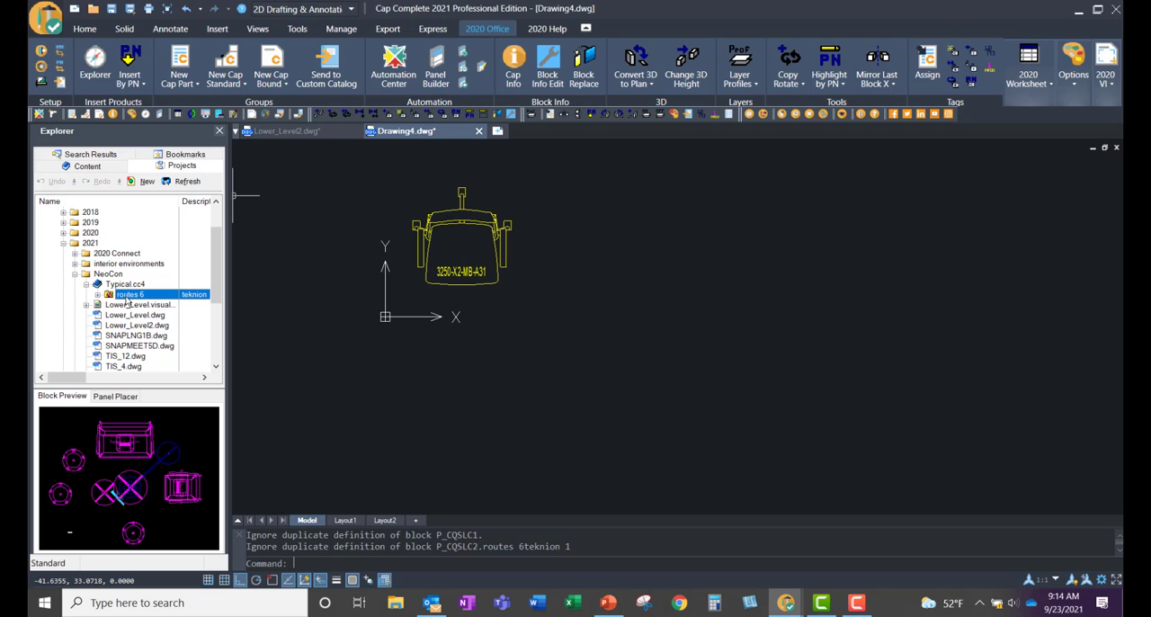
pyautogui.moveTo(127, 298)
pyautogui.mouseDown()
pyautogui.moveTo(350, 326)
pyautogui.moveTo(652, 251)
pyautogui.mouseUp()
pyautogui.click(888, 346)
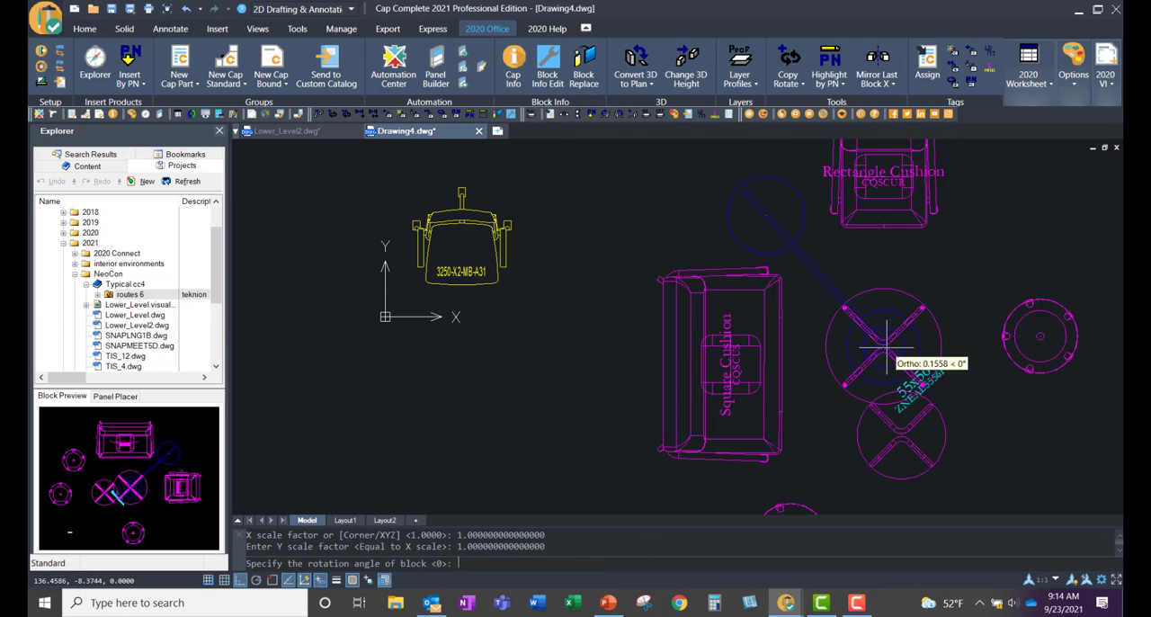
pyautogui.scroll(-2, 888, 345)
pyautogui.click(1086, 371)
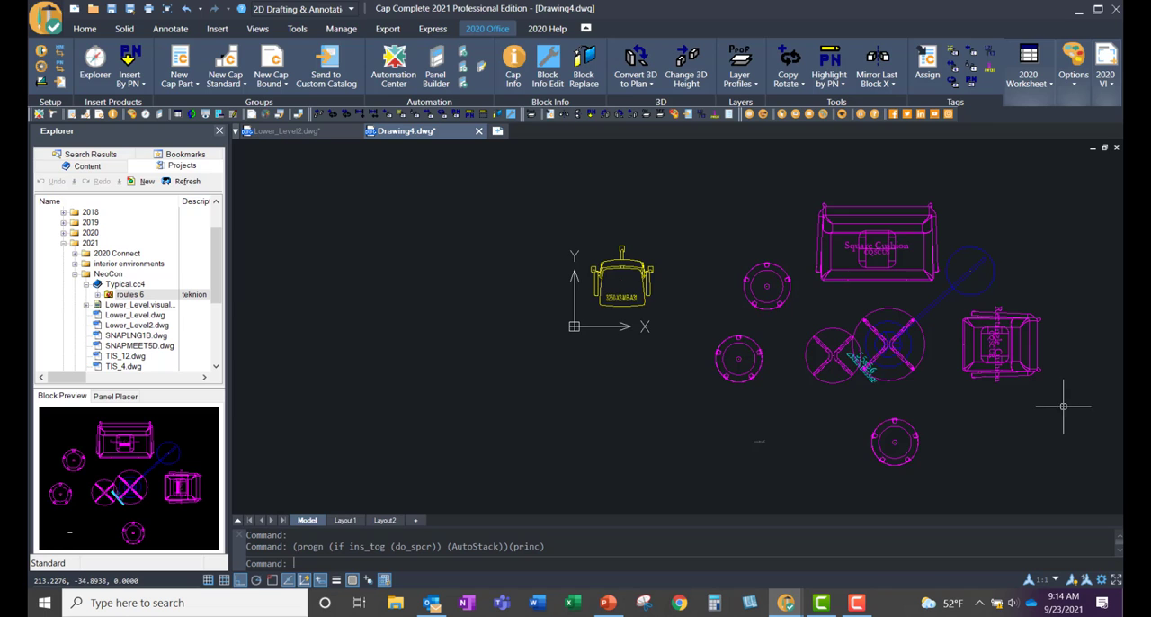
# Step: Close the new drawing with the chair and typical without saving its changes
pyautogui.moveTo(1064, 404); pyautogui.dragTo(945, 402, button='middle')
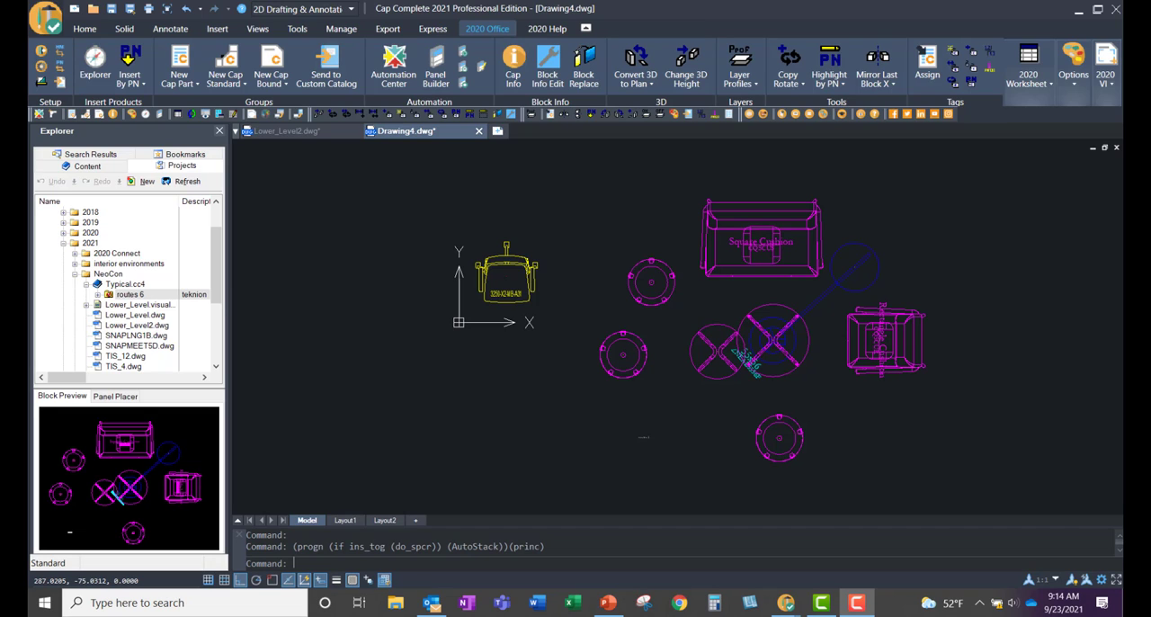
pyautogui.click(478, 132)
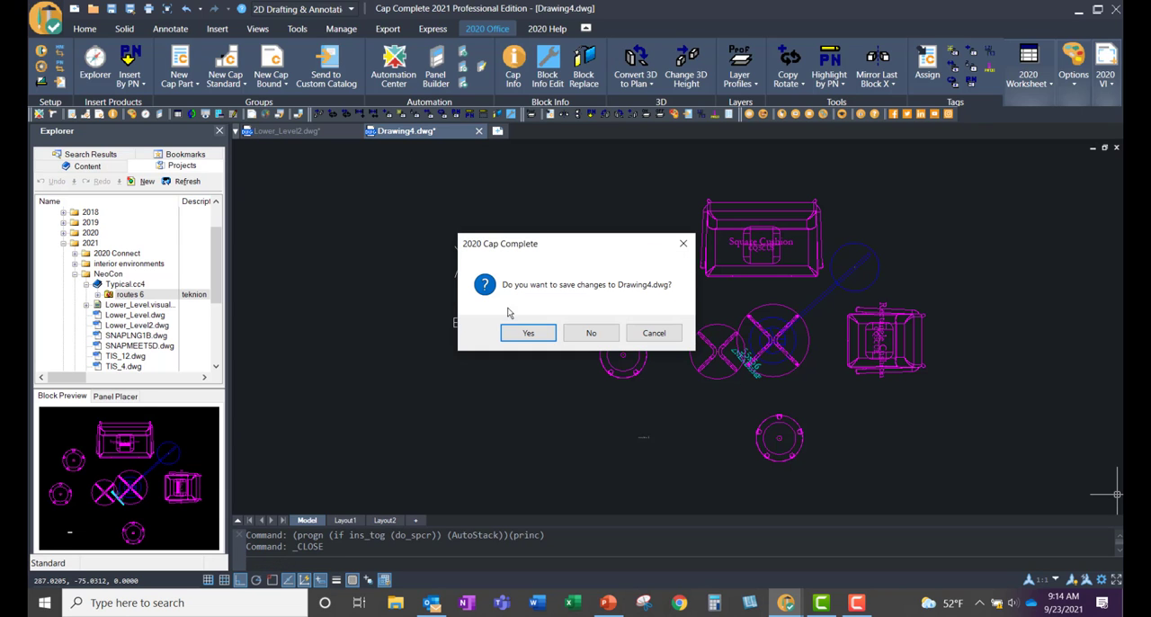
pyautogui.click(589, 332)
# Step: Examine the floor plan in Lower_Level2.dwg, including the rows of workstations and the table at the lower end
pyautogui.scroll(-5, 765, 296)
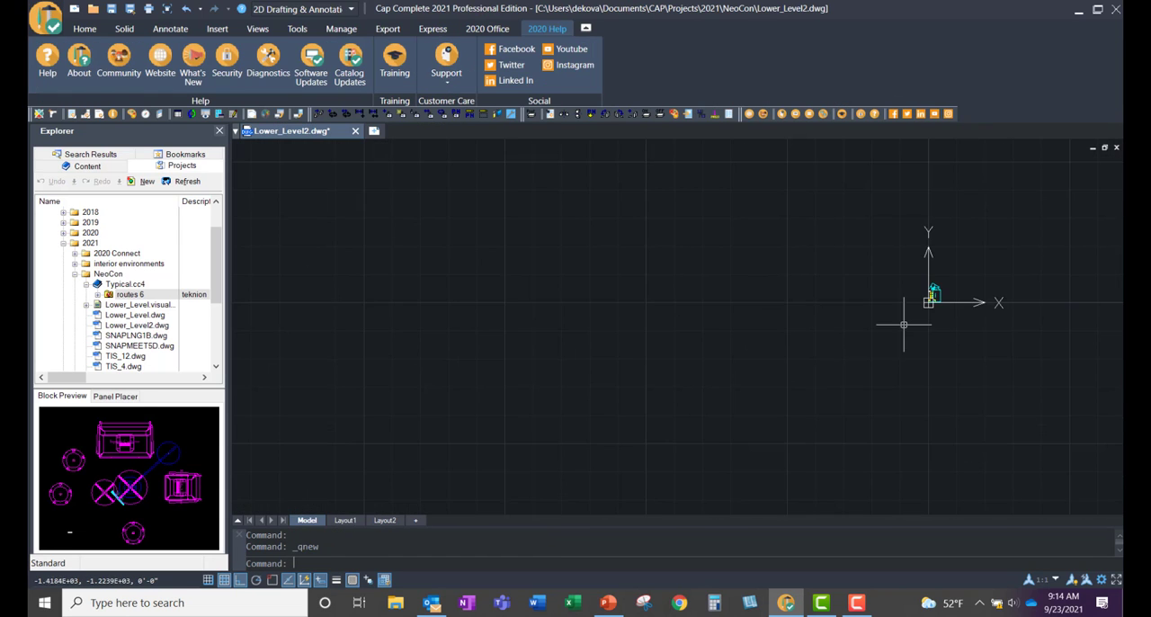
pyautogui.moveTo(902, 325); pyautogui.dragTo(617, 344, button='middle')
pyautogui.scroll(4, 644, 319)
pyautogui.scroll(8, 644, 319)
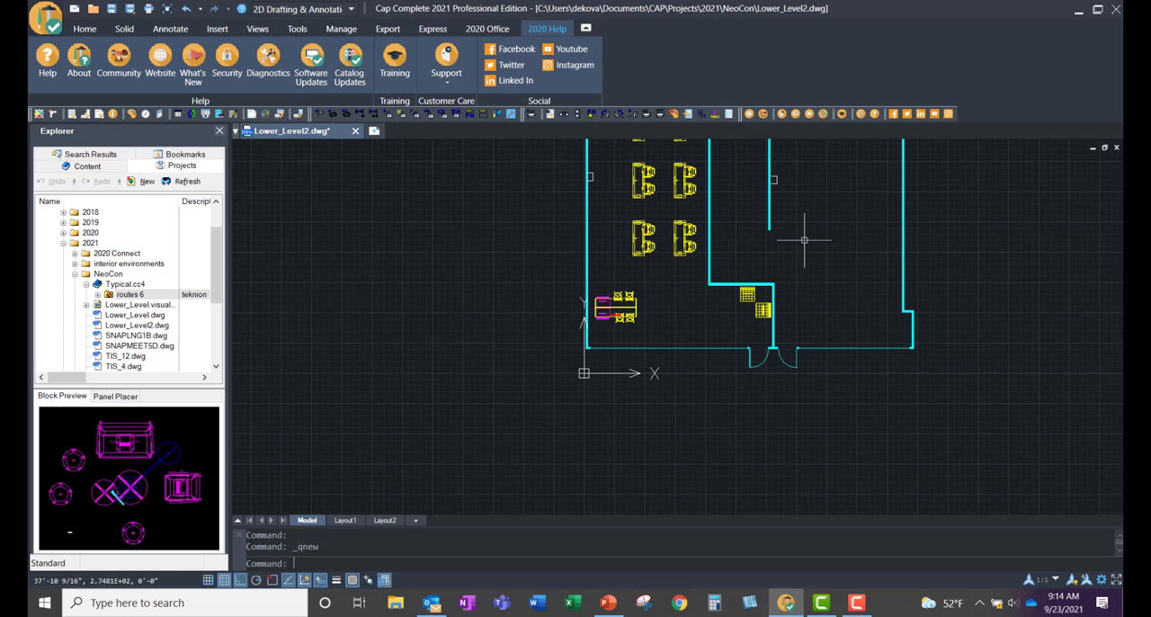
pyautogui.moveTo(814, 287)
pyautogui.mouseDown(button='middle')
pyautogui.moveTo(764, 430)
pyautogui.moveTo(764, 396)
pyautogui.mouseUp(button='middle')
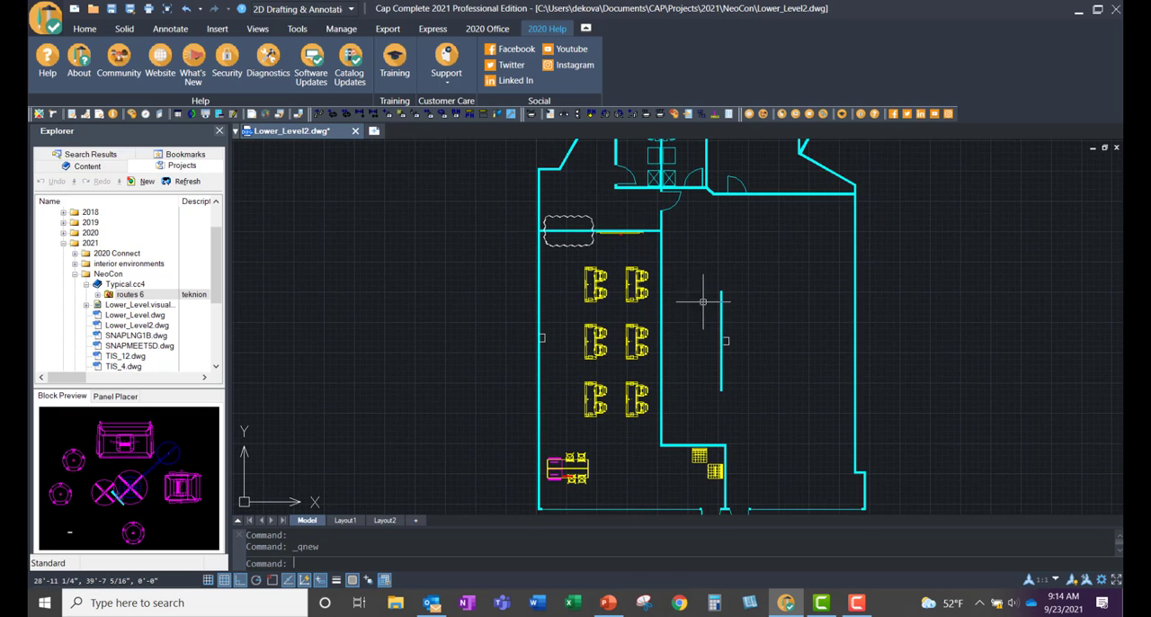
pyautogui.scroll(2, 694, 286)
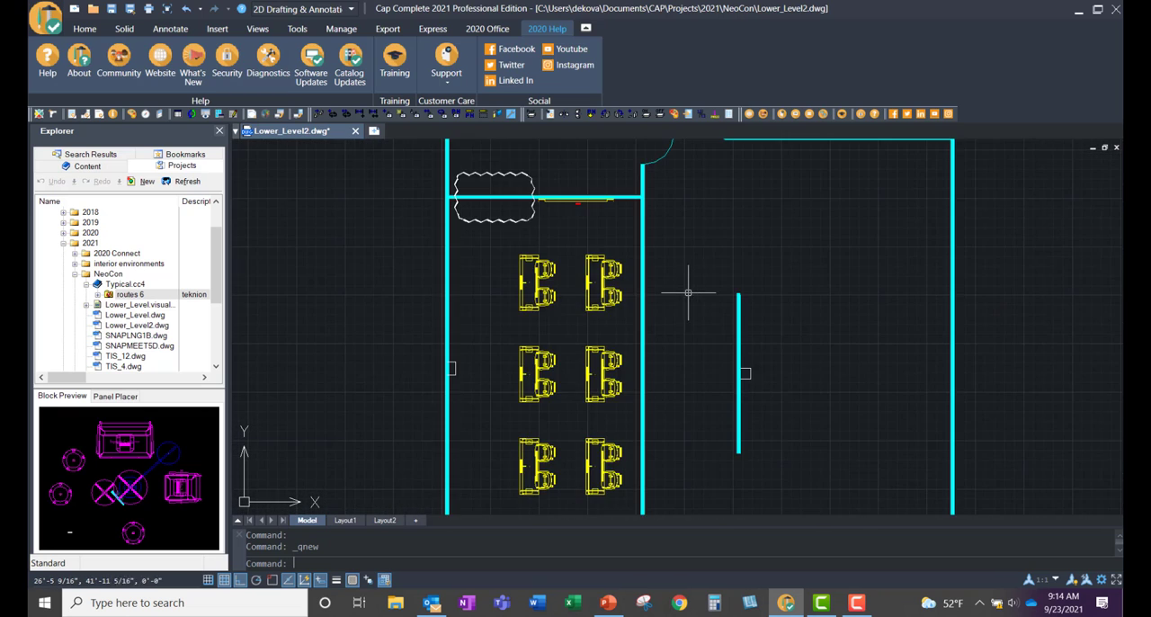
pyautogui.moveTo(689, 293); pyautogui.dragTo(697, 228, button='middle')
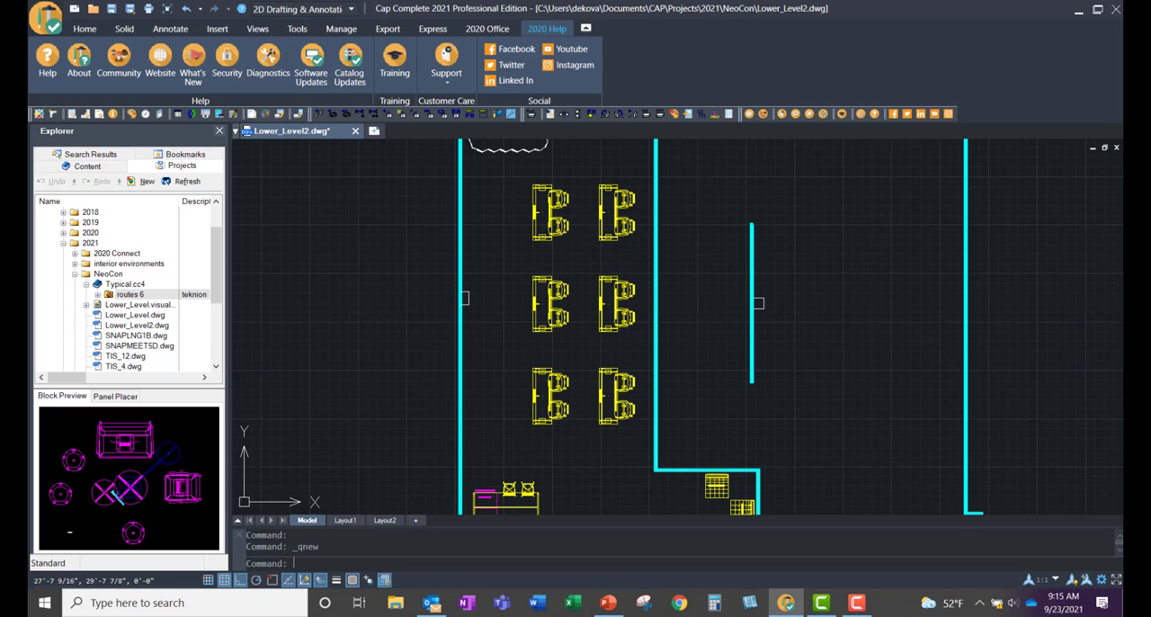
pyautogui.moveTo(712, 336); pyautogui.dragTo(760, 335, button='middle')
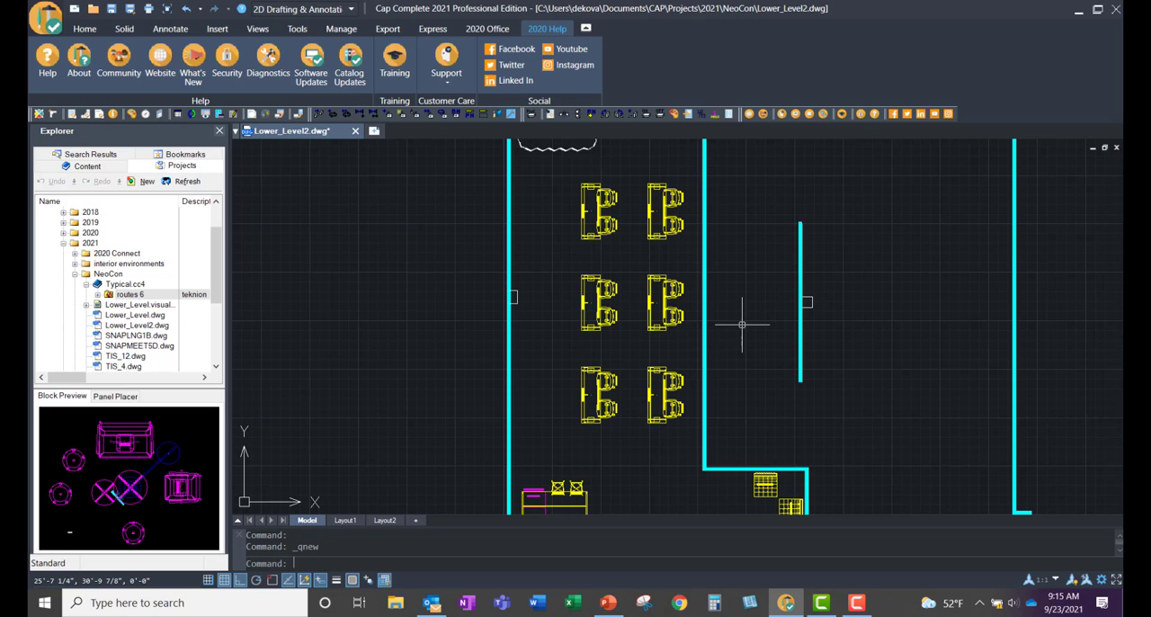
pyautogui.scroll(3, 739, 333)
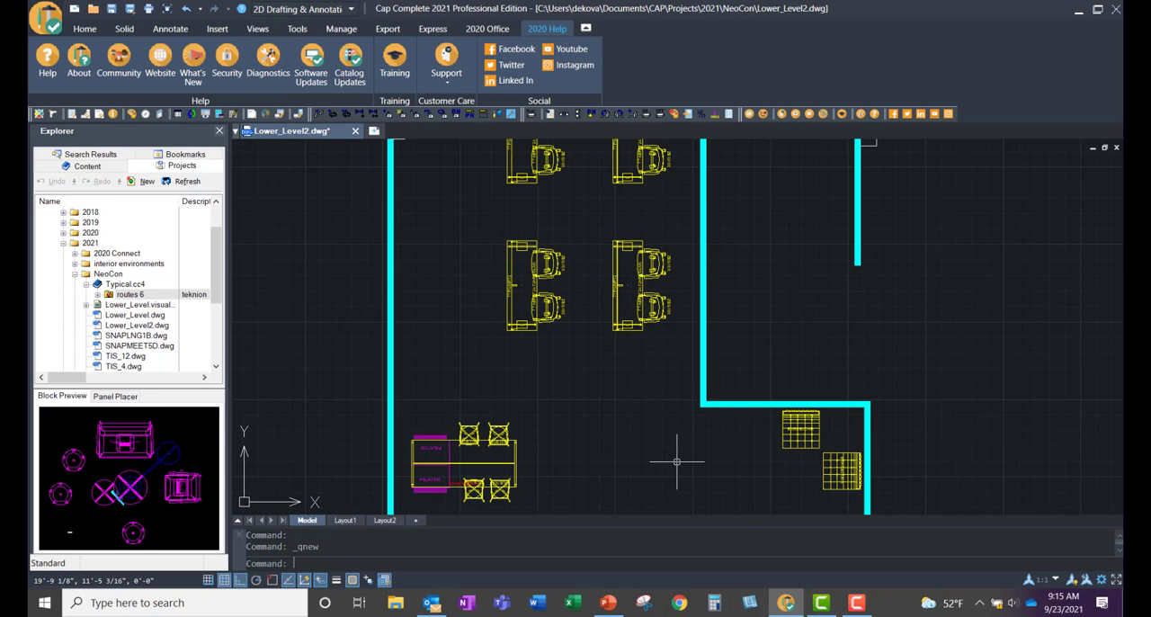
# Step: Start a tag assignment with Alias 1 enabled and set to Training
pyautogui.click(509, 30)
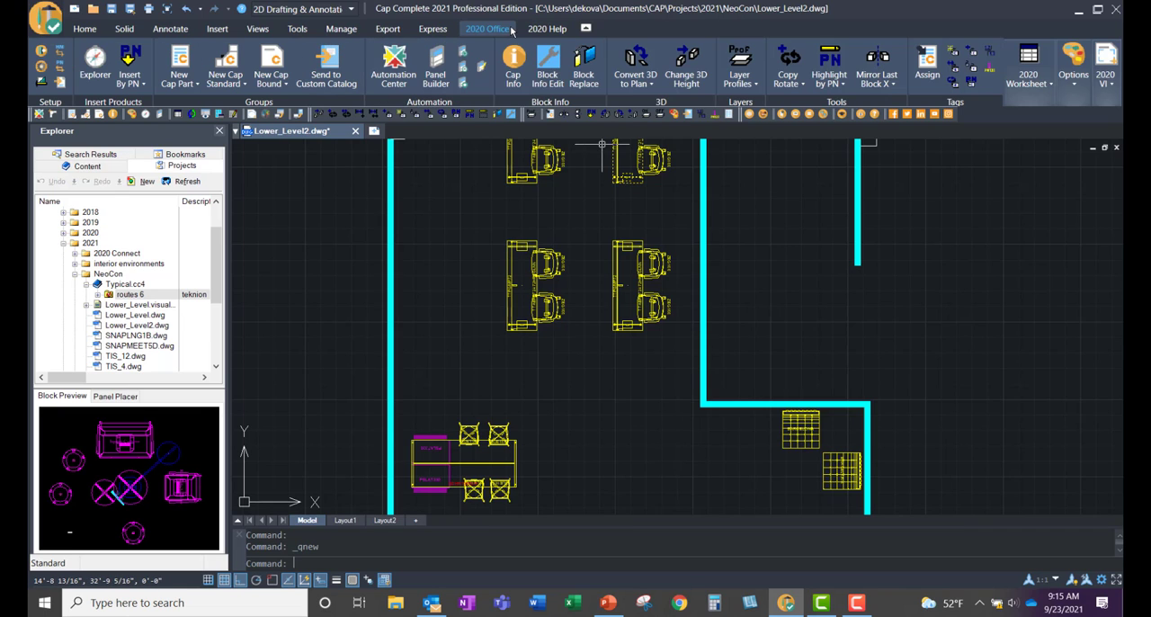
pyautogui.click(926, 77)
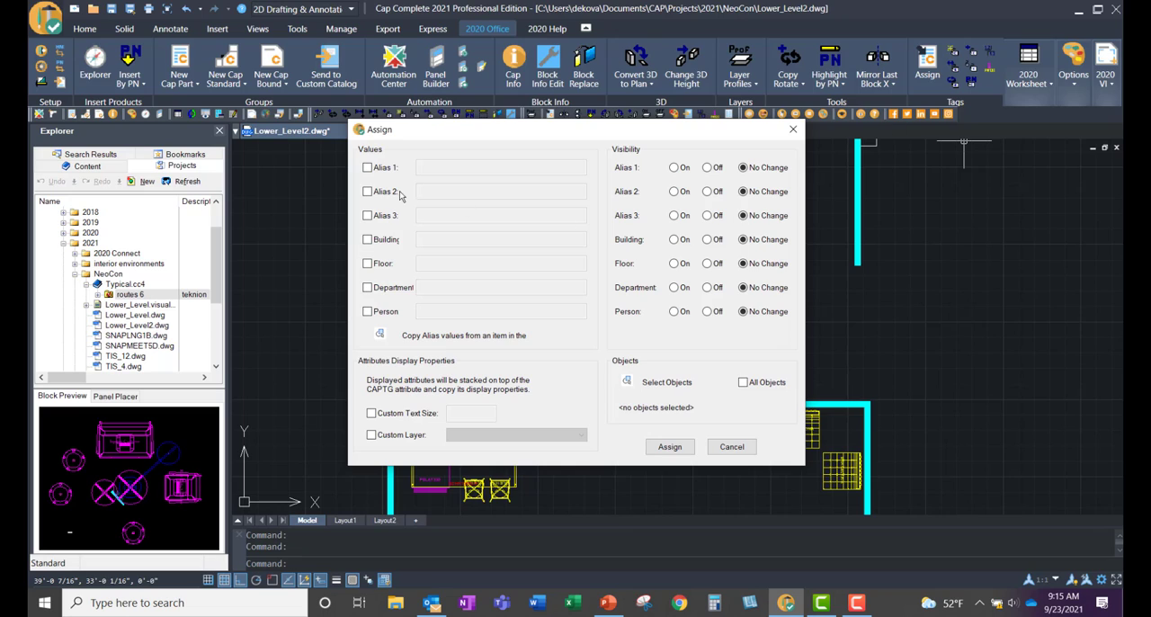
pyautogui.click(367, 167)
pyautogui.click(430, 165)
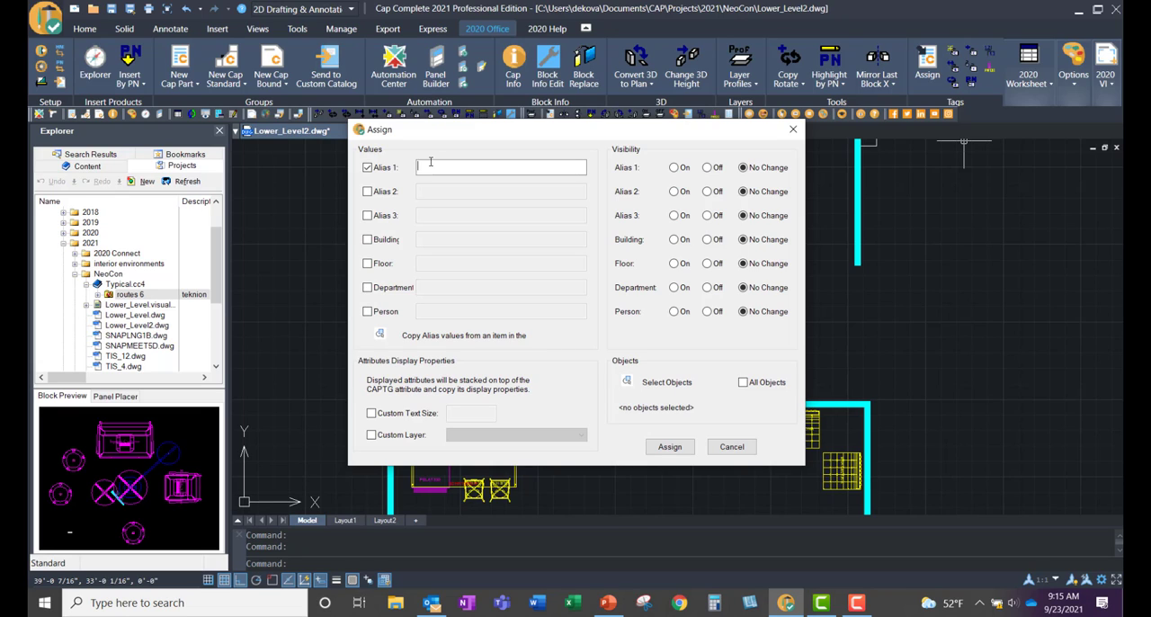
pyautogui.write('Training')
# Step: Assign the tag to the six tables with their chairs and the whiteboard on the upper wall of the training room
pyautogui.click(627, 382)
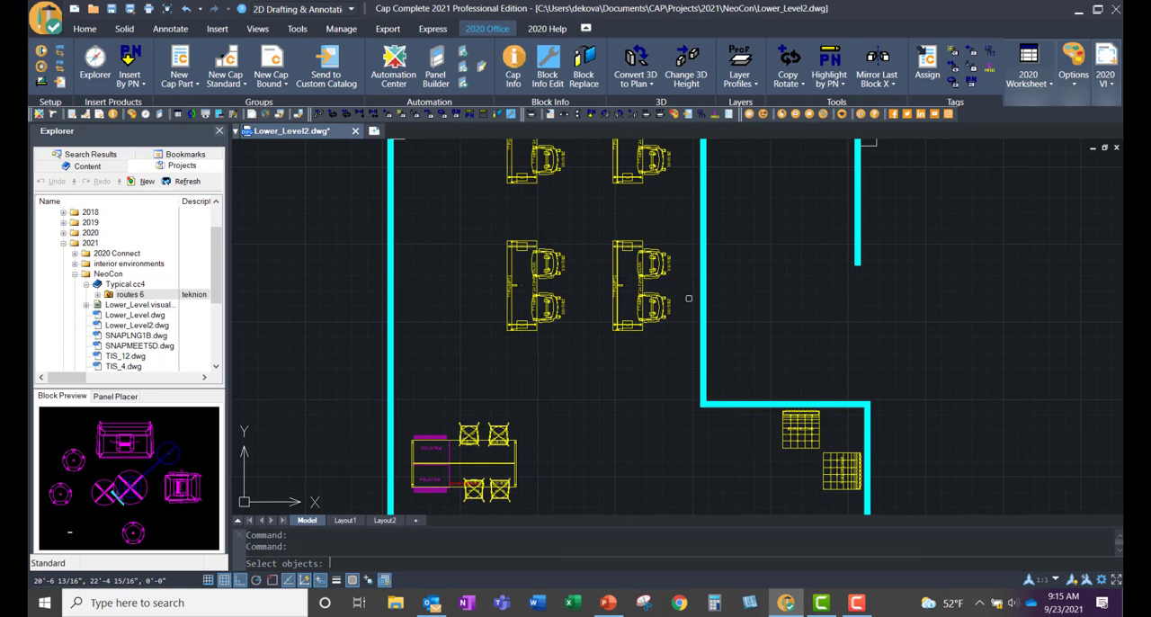
pyautogui.scroll(-2, 688, 299)
pyautogui.moveTo(736, 309); pyautogui.dragTo(730, 347, button='middle')
pyautogui.click(672, 365)
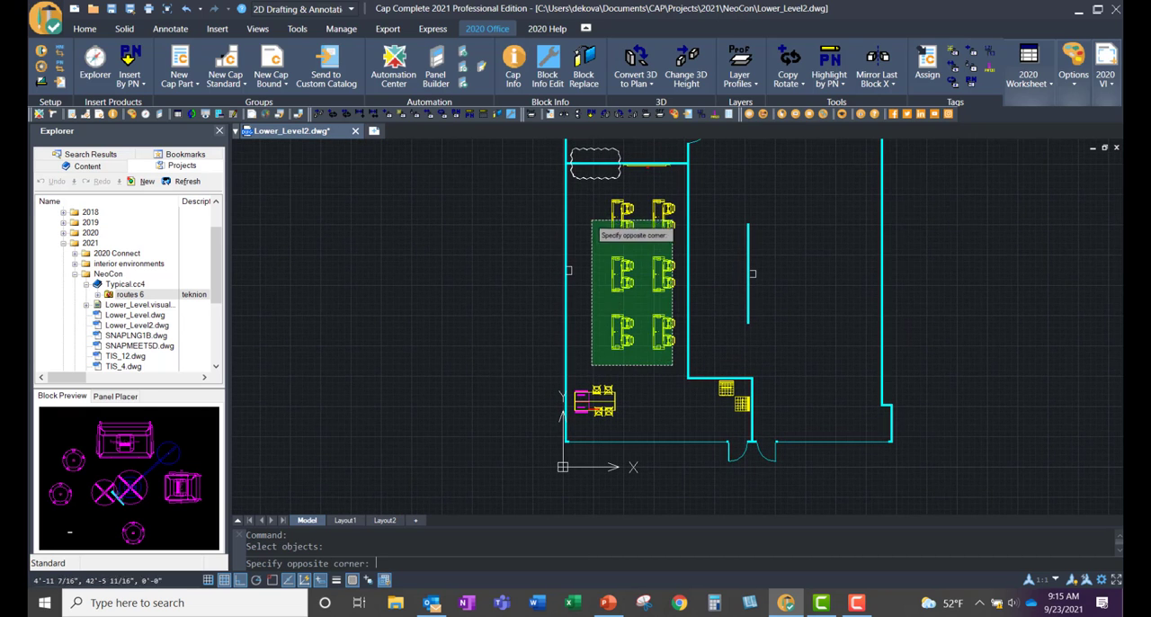
pyautogui.click(589, 190)
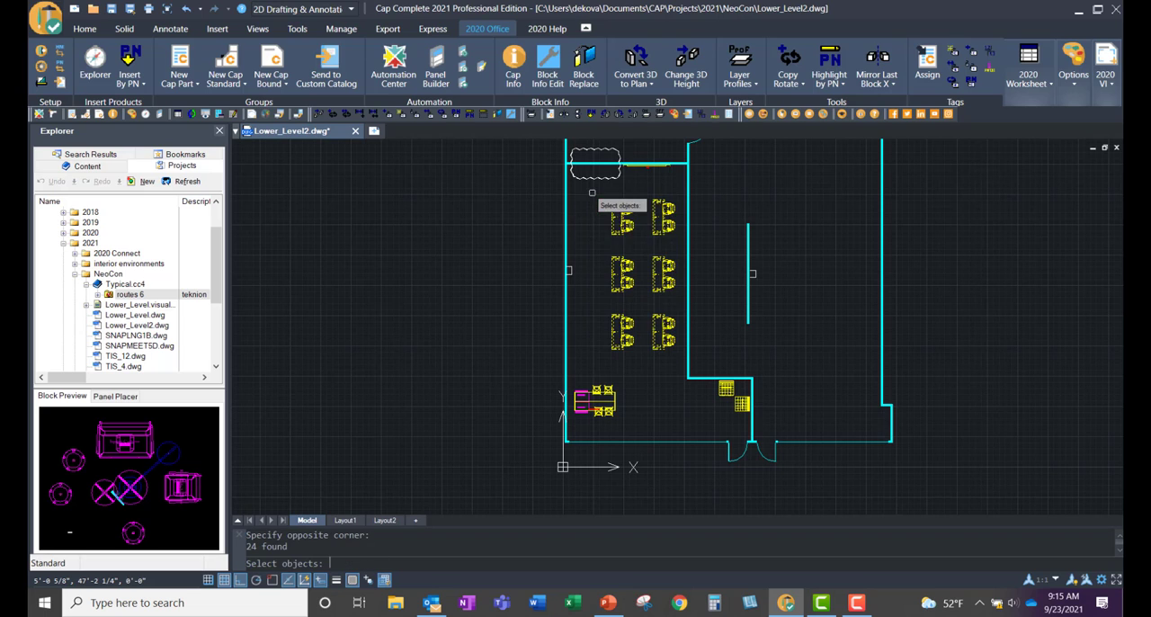
pyautogui.click(637, 176)
pyautogui.press('Return')
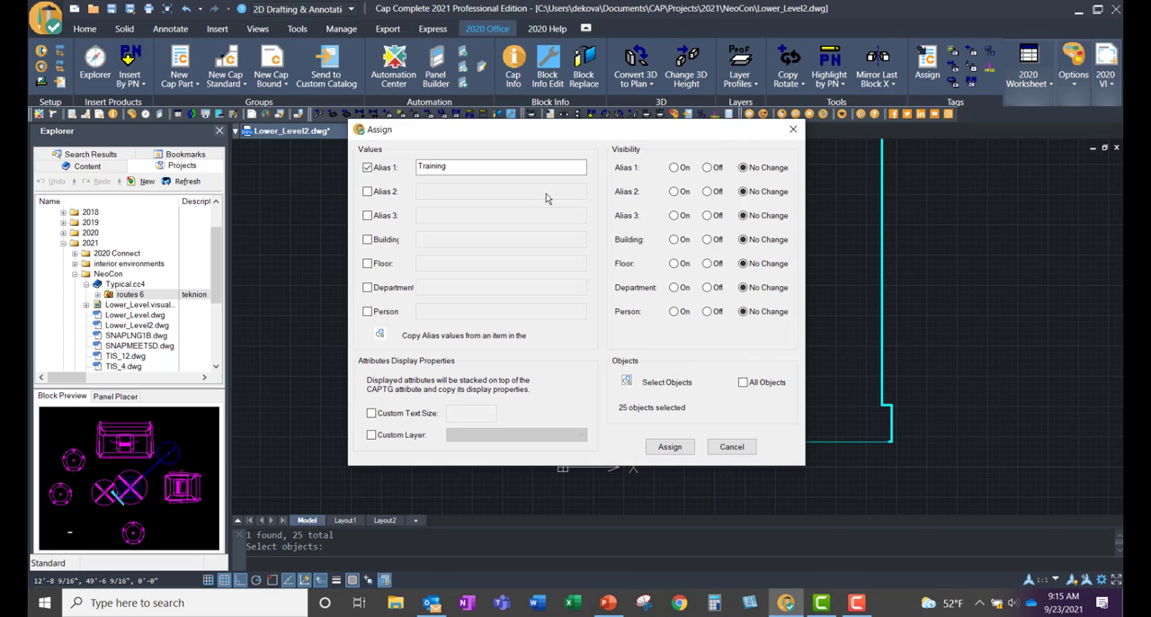
pyautogui.click(670, 447)
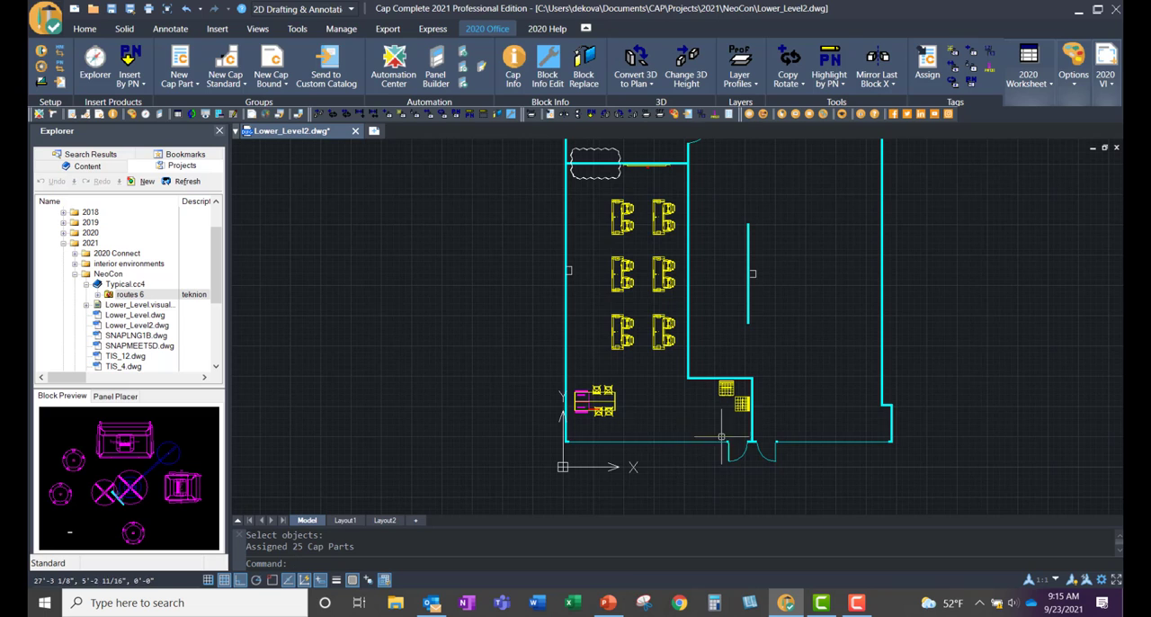
# Step: Assign the Alias 1 value Entry to the two lounge chairs near the door and the table group with its stools
pyautogui.scroll(3, 720, 436)
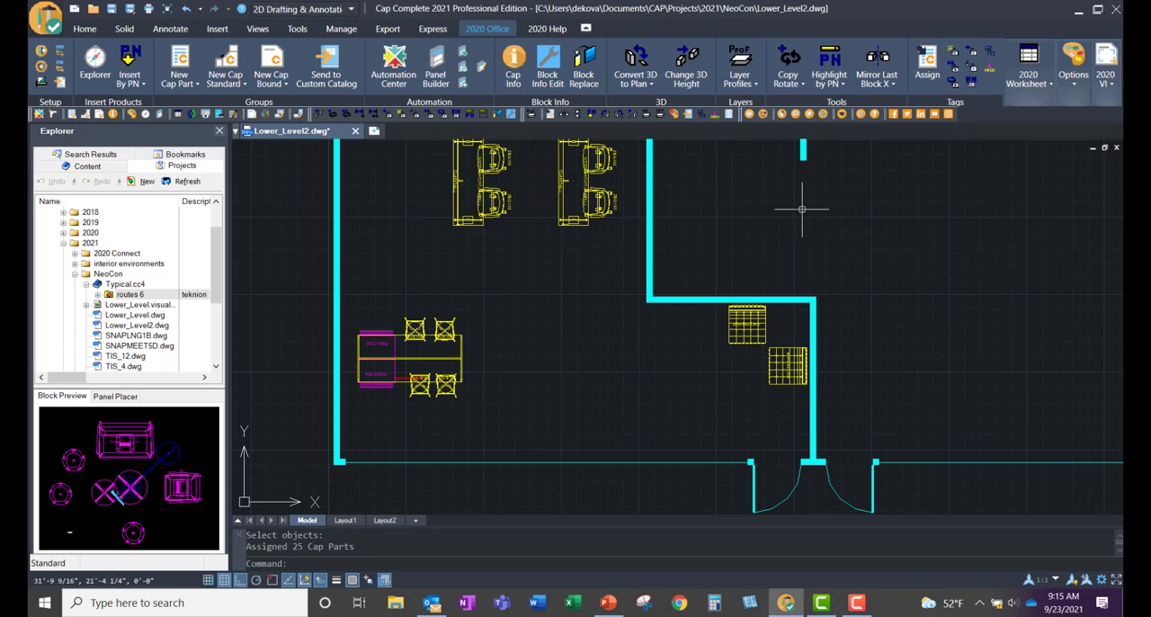
pyautogui.click(927, 68)
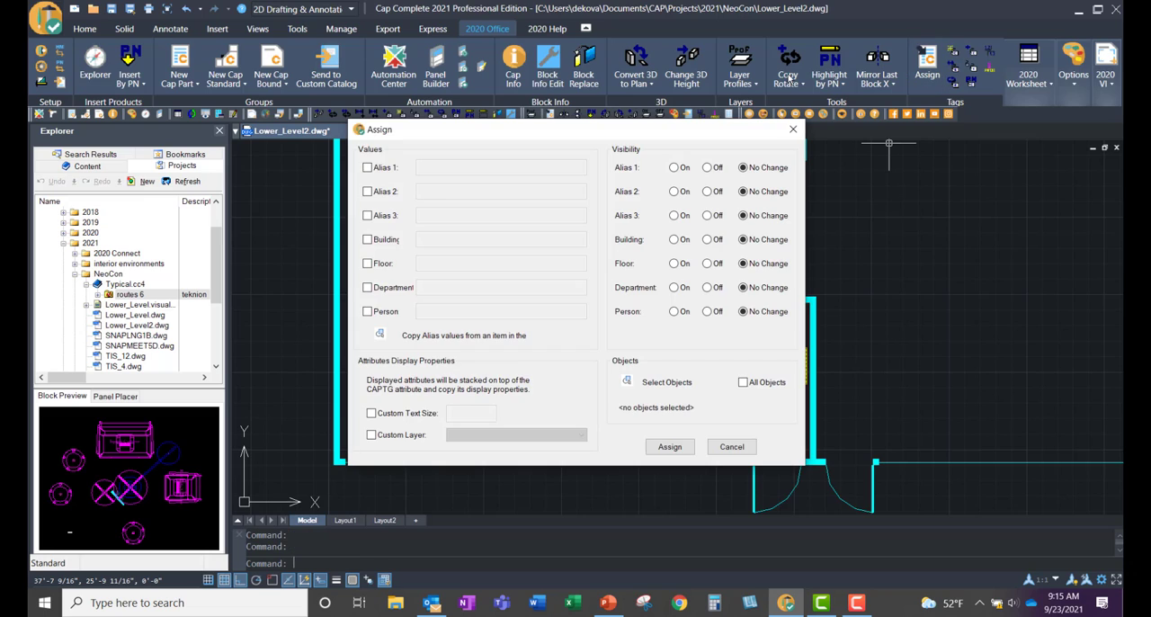
pyautogui.click(366, 168)
pyautogui.click(435, 167)
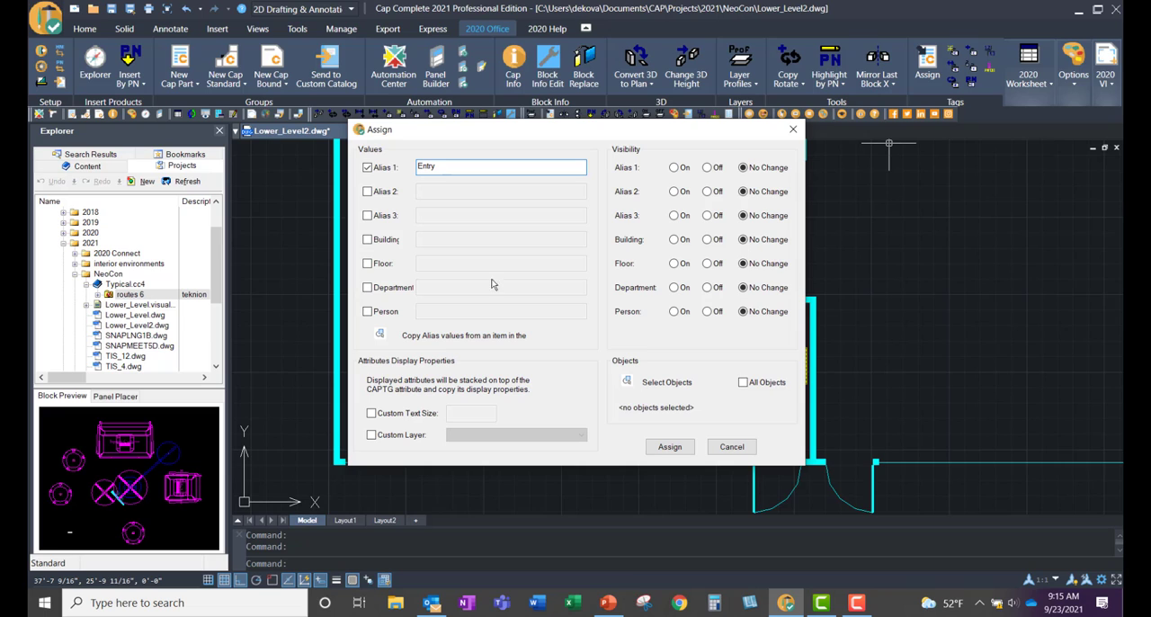
pyautogui.click(627, 381)
pyautogui.click(787, 435)
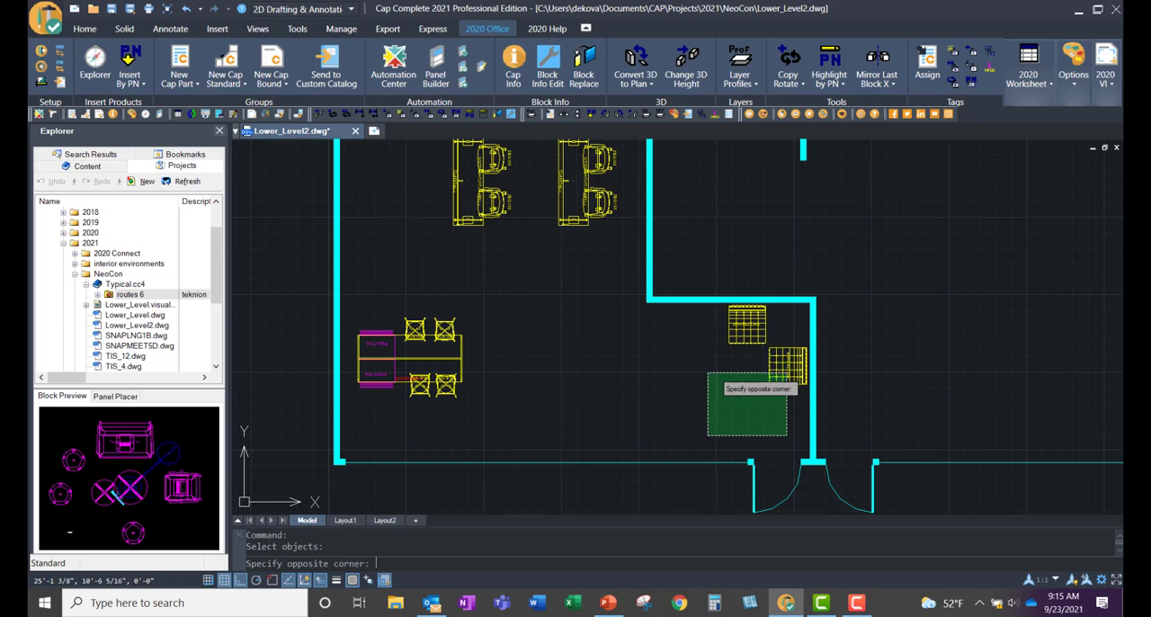
pyautogui.click(663, 329)
pyautogui.click(558, 422)
pyautogui.click(343, 294)
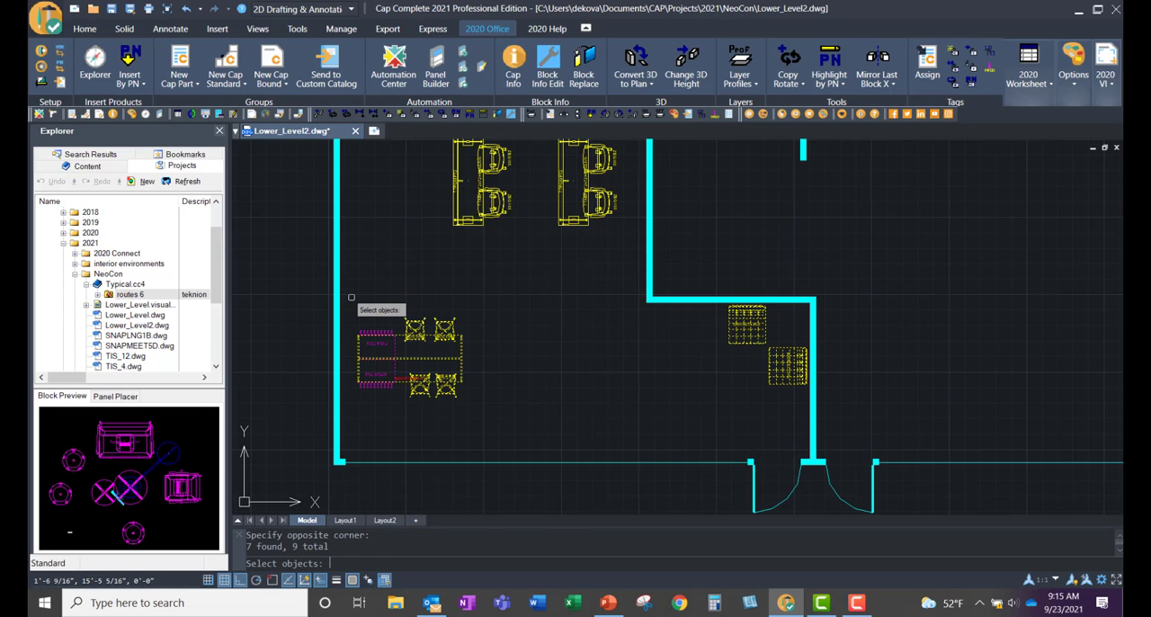
pyautogui.press('Return')
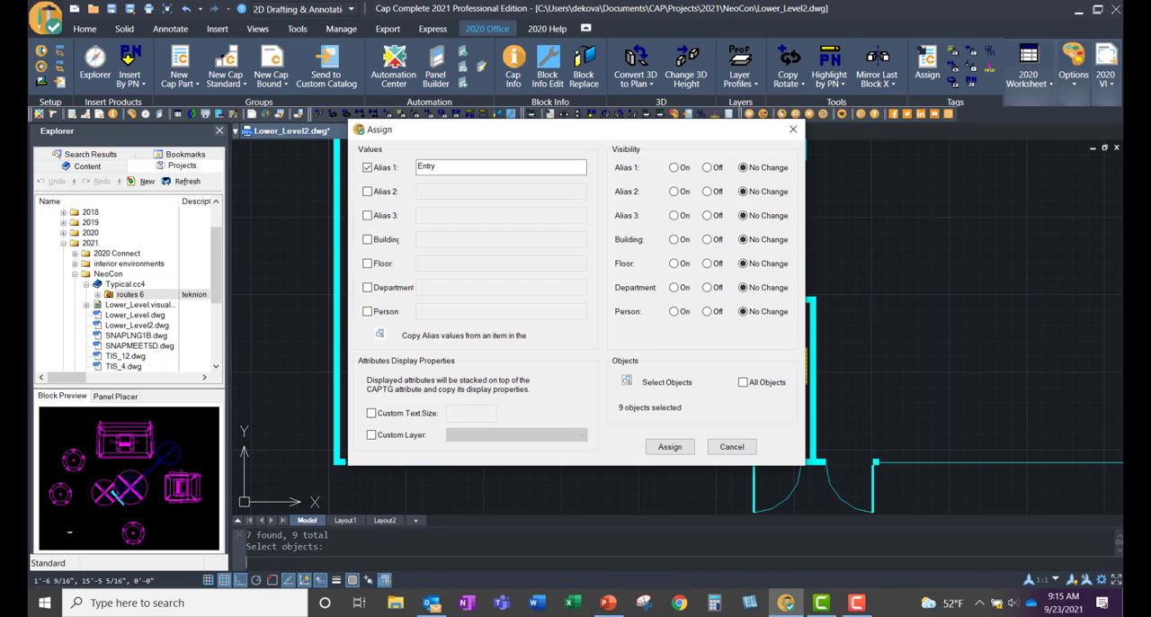
pyautogui.click(665, 444)
# Step: Save the drawing and create the visual worksheet Lower_Level2.visual.sp4 from all objects, updated against the catalog, dismissing the What's New window
pyautogui.scroll(-3, 638, 393)
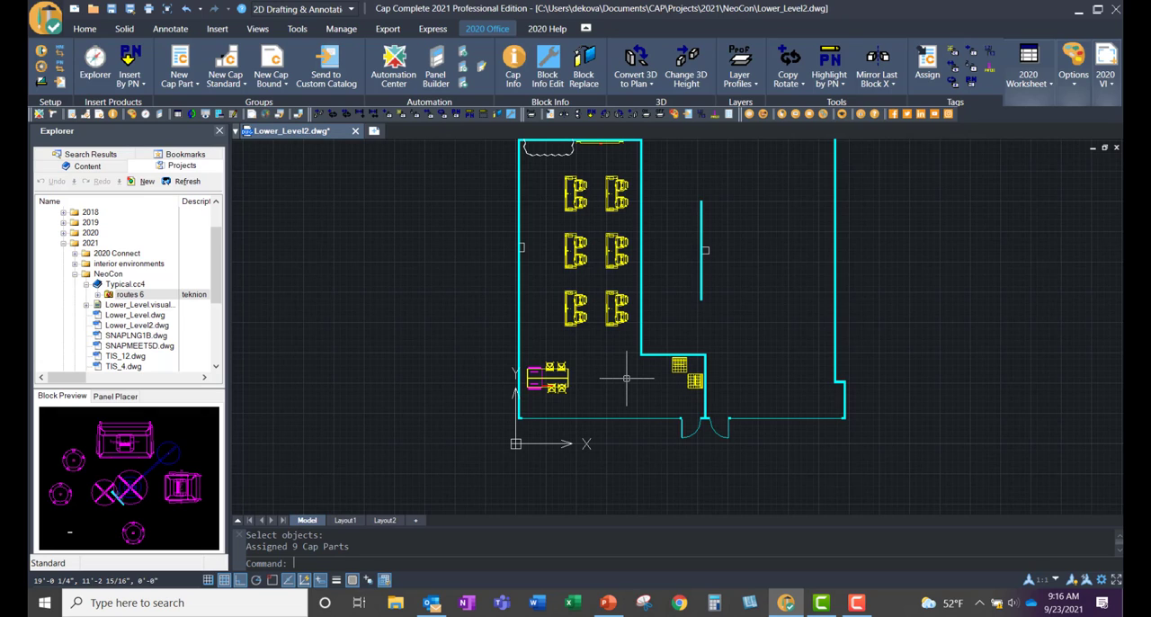
pyautogui.click(1038, 103)
pyautogui.click(900, 140)
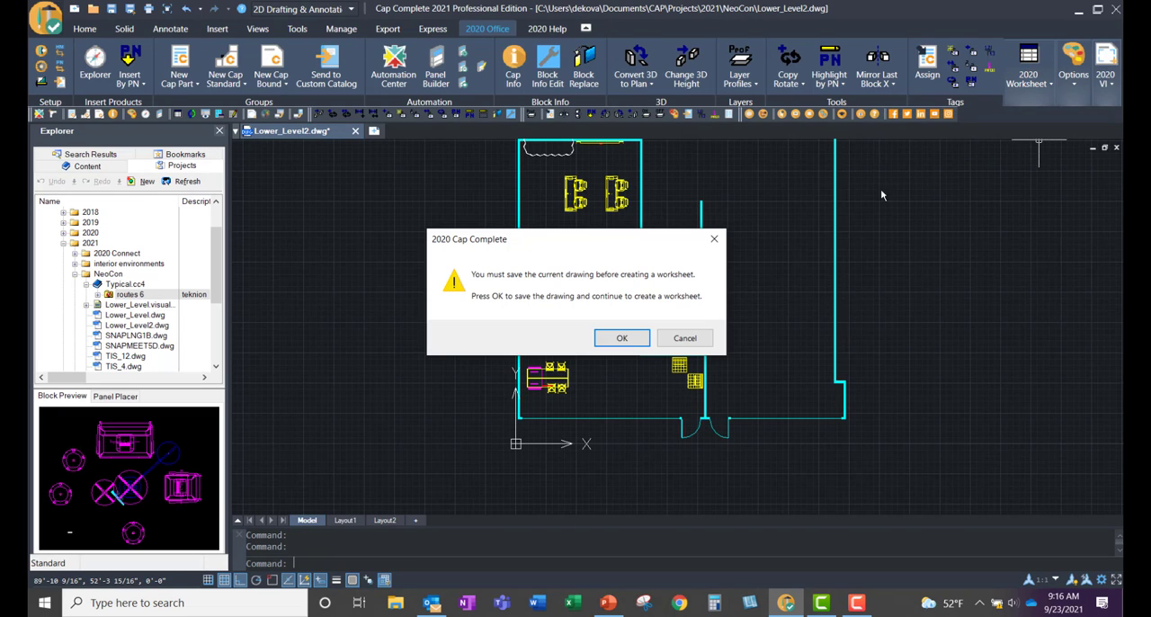
pyautogui.click(622, 338)
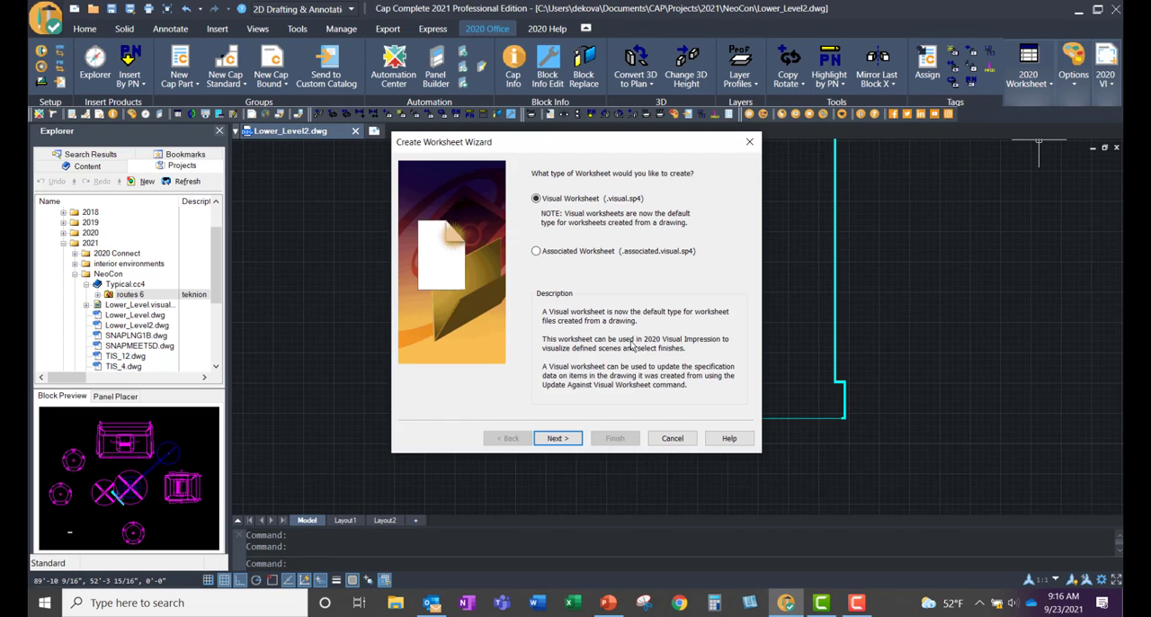
pyautogui.click(565, 439)
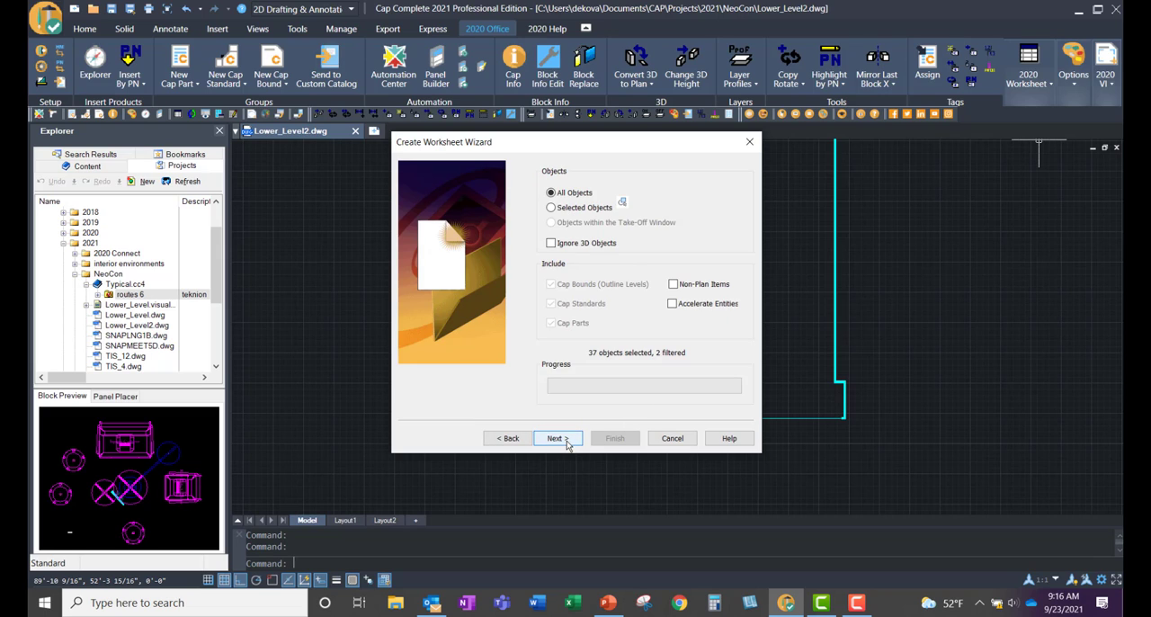
pyautogui.click(565, 440)
pyautogui.click(566, 439)
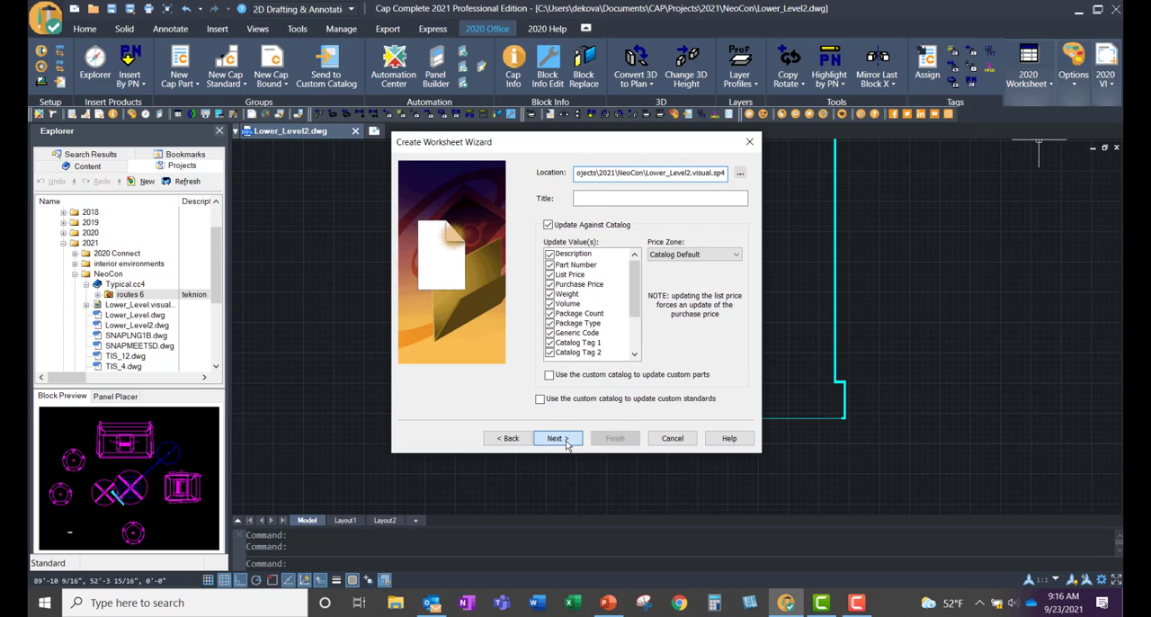
pyautogui.click(688, 343)
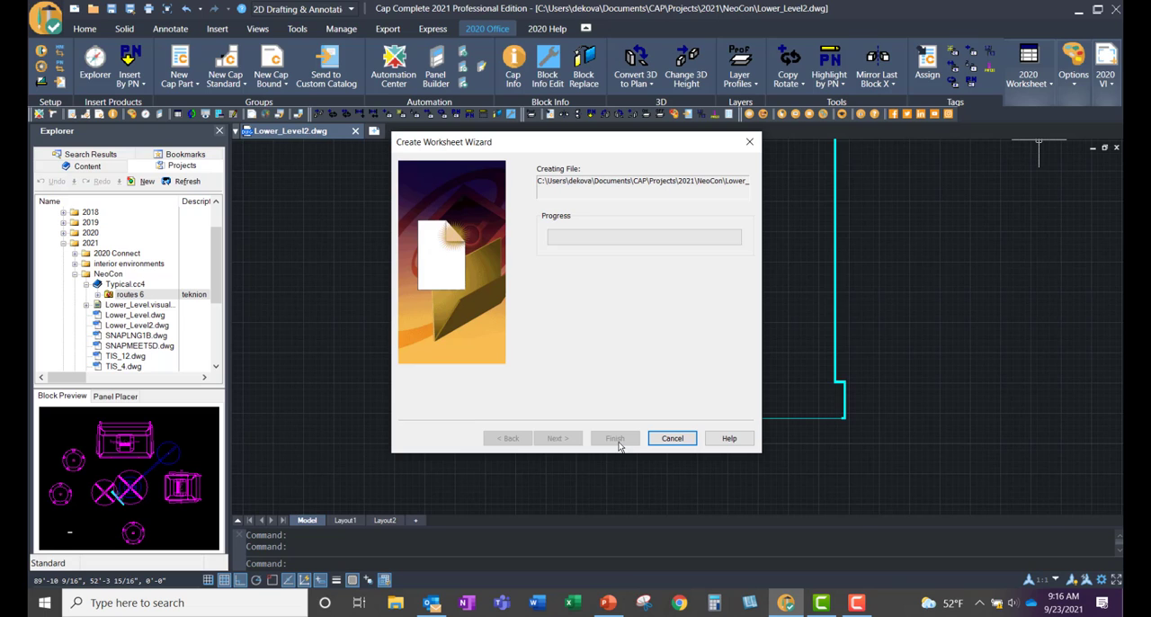
pyautogui.click(615, 439)
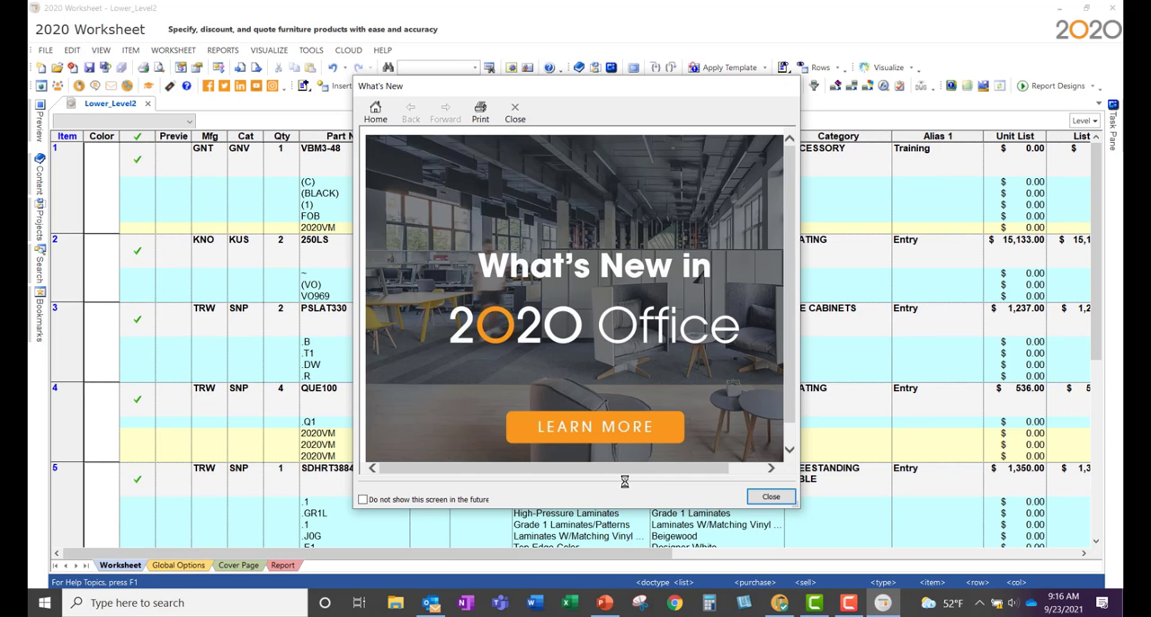
pyautogui.click(770, 497)
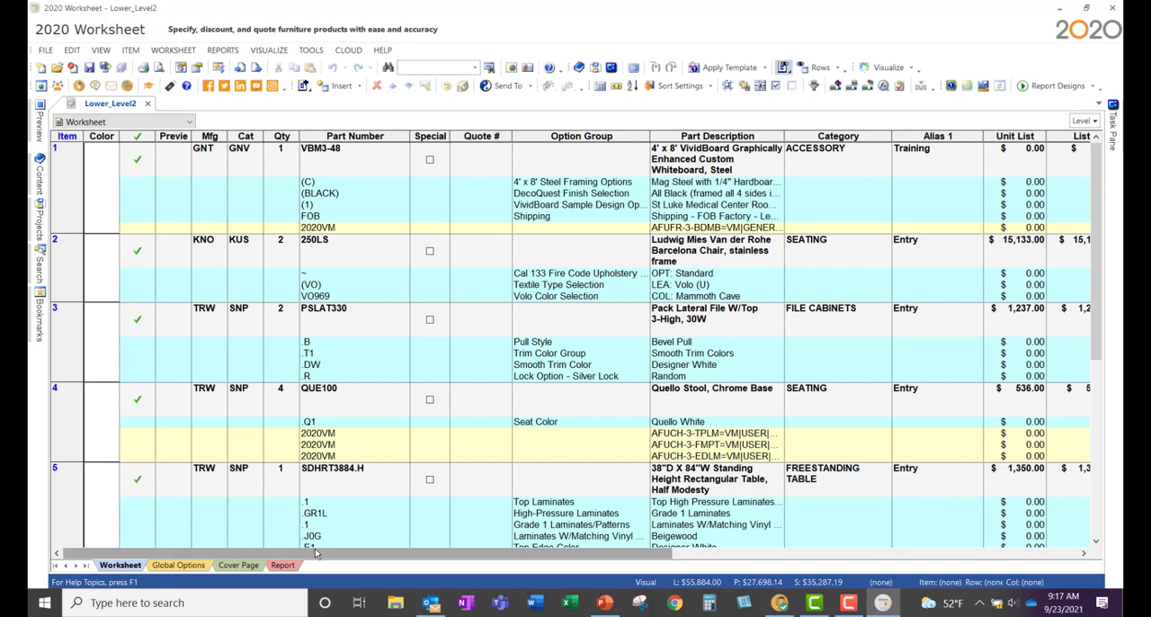
# Step: Review the worksheet's items, Alias 1 values and prices, and sort the worksheet by Alias 1
pyautogui.moveTo(322, 553); pyautogui.dragTo(565, 565)
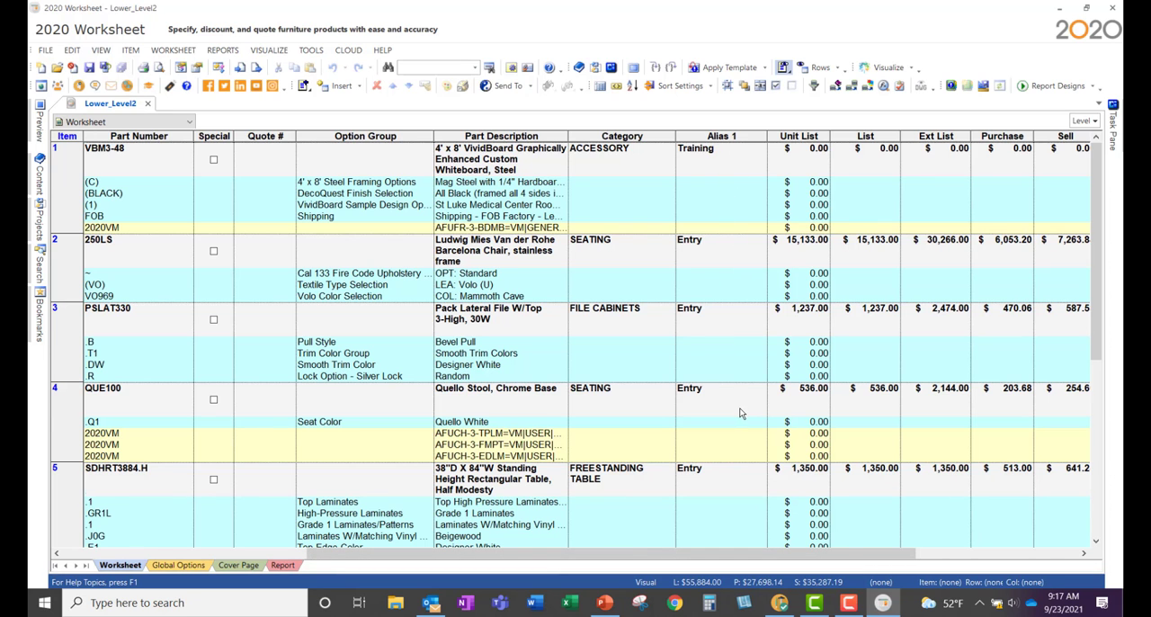
pyautogui.scroll(-5, 740, 413)
pyautogui.scroll(4, 739, 413)
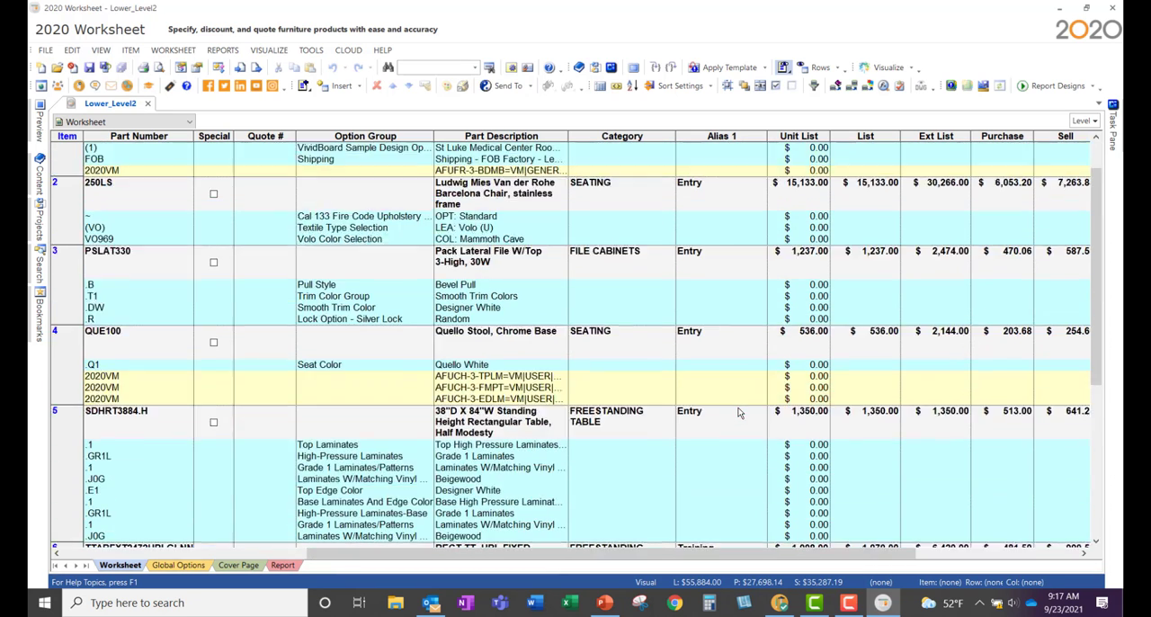
pyautogui.scroll(1, 738, 413)
pyautogui.click(736, 138)
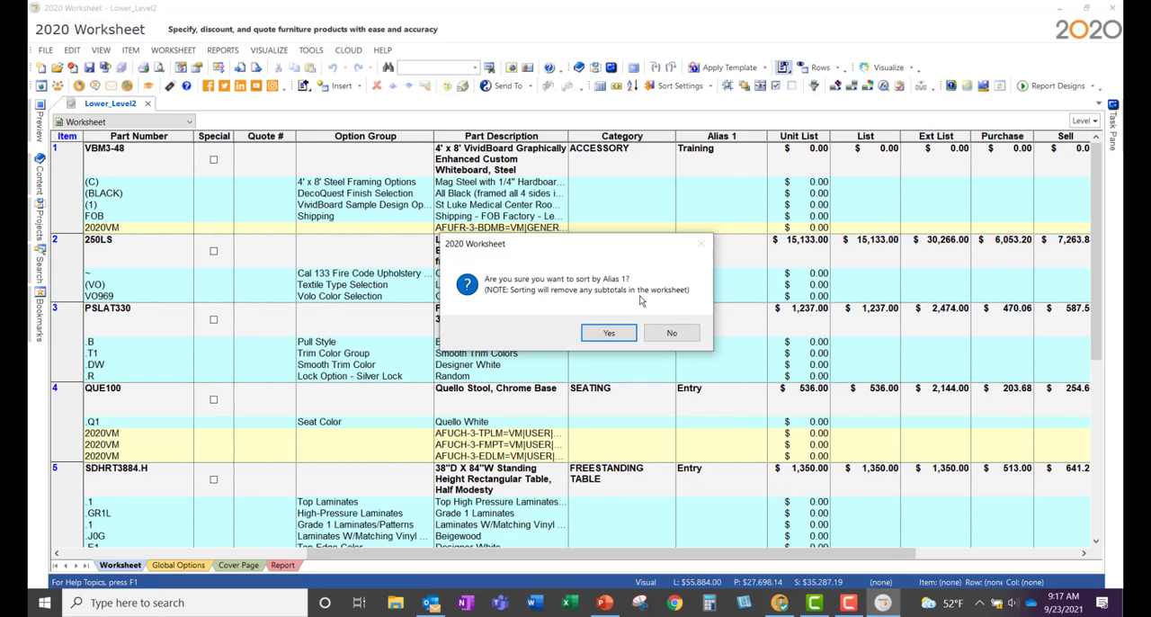
pyautogui.click(611, 332)
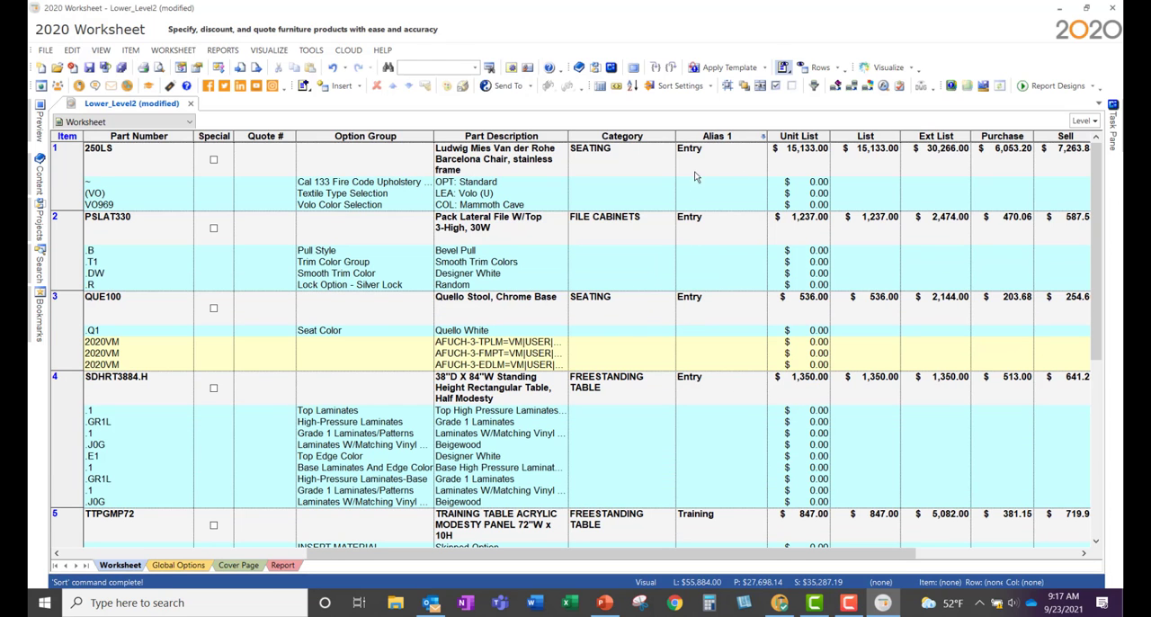
# Step: Sort by Alias 1 in ascending order with subtotals inserted after each unique value, and review the subtotal rows
pyautogui.click(649, 87)
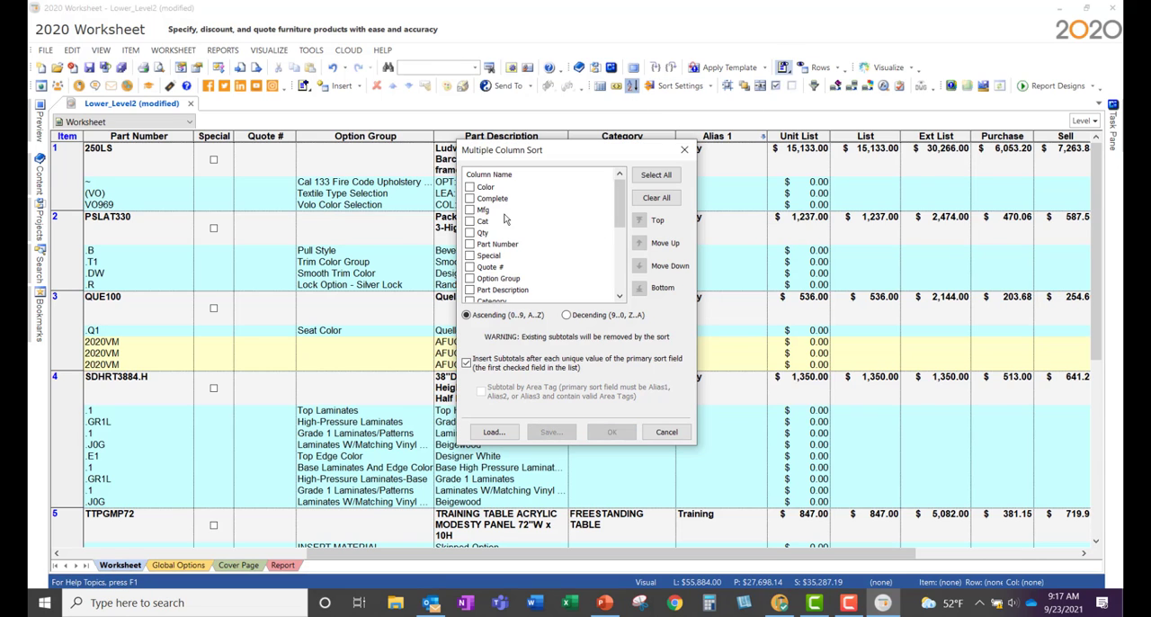
pyautogui.scroll(-1, 475, 282)
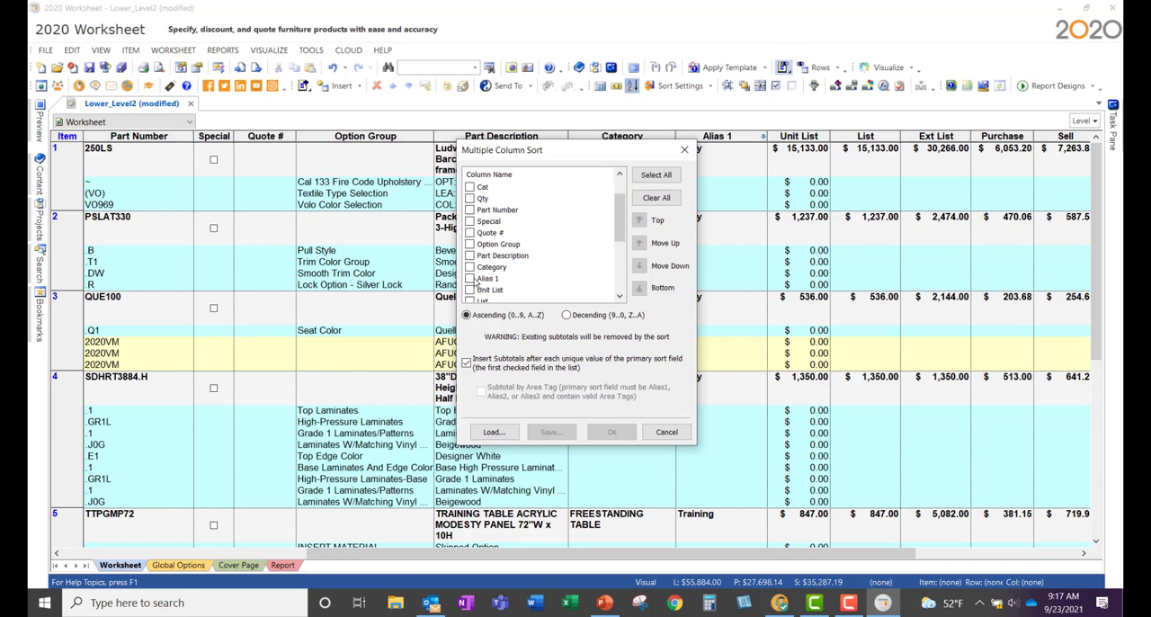
pyautogui.click(468, 279)
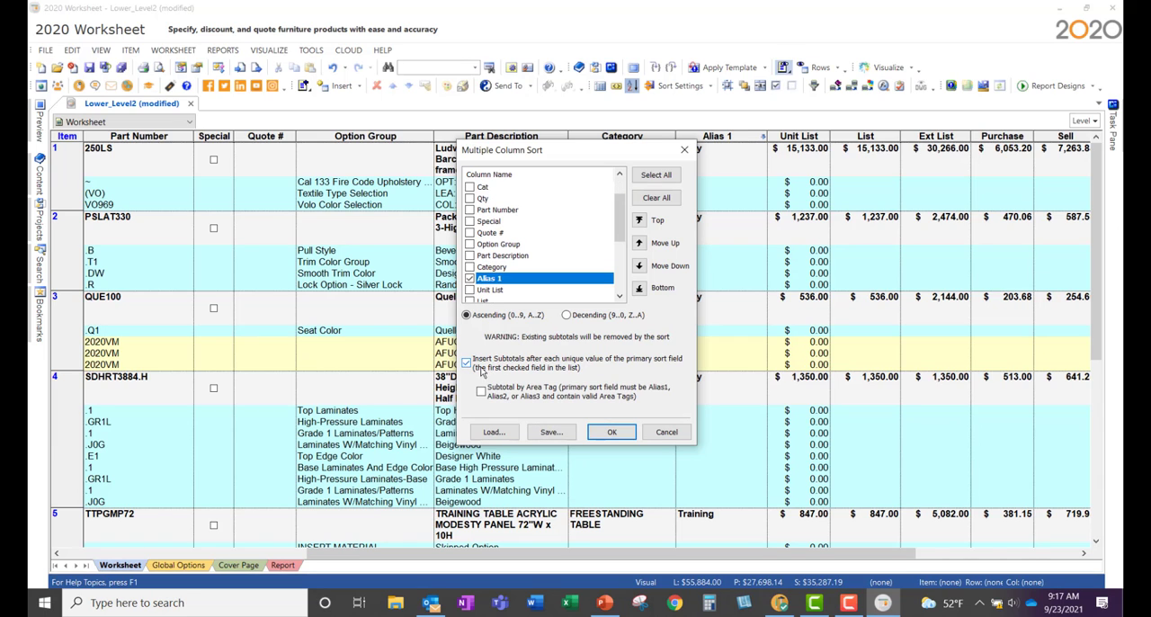
pyautogui.click(610, 432)
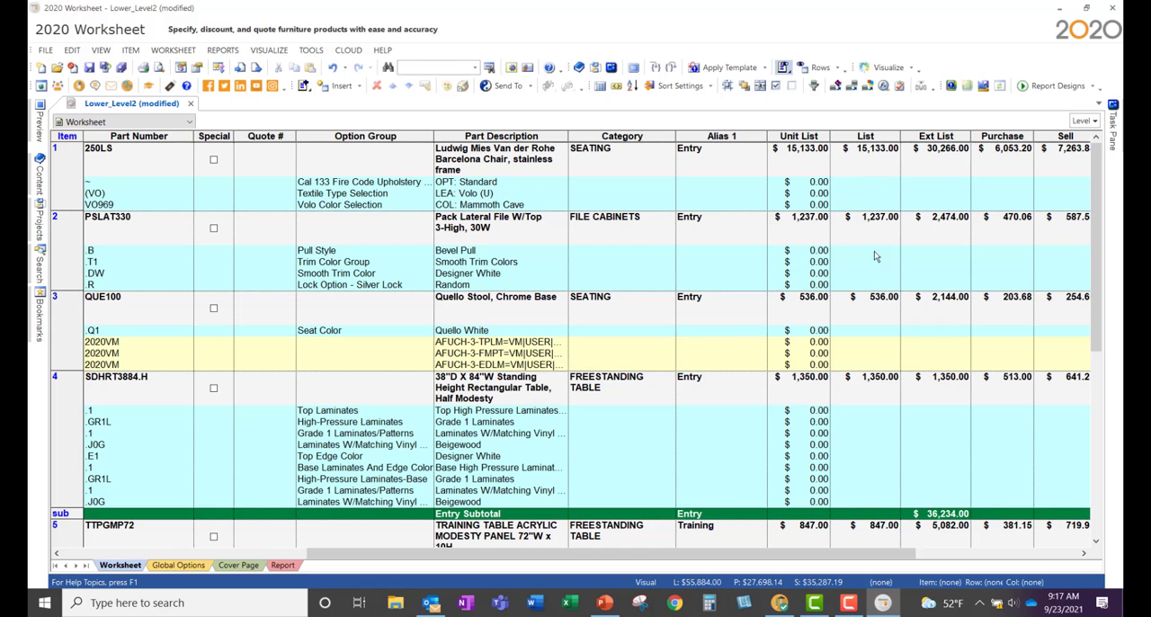
pyautogui.scroll(-3, 791, 270)
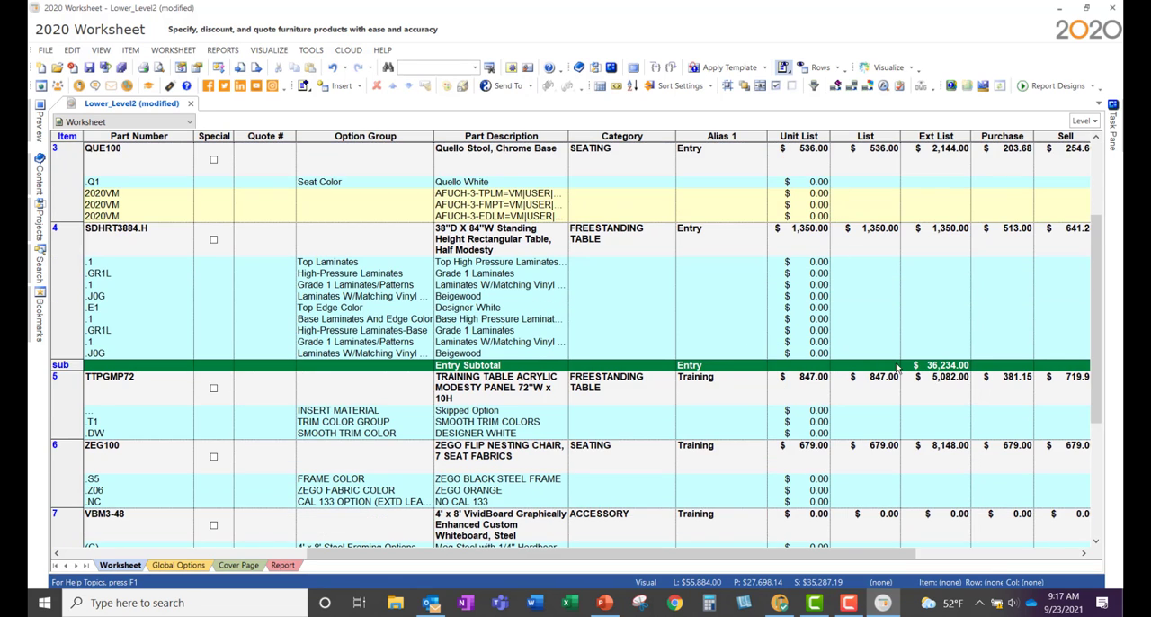
pyautogui.scroll(-5, 896, 367)
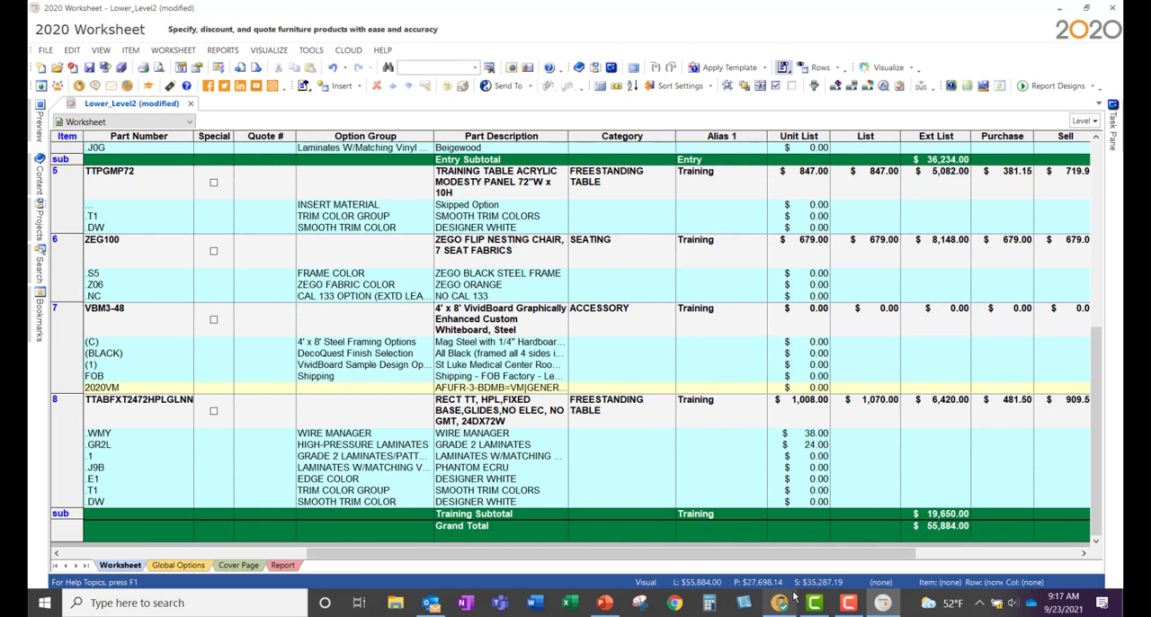
# Step: Turn the Barcelona chair's preview to an angled view and update the preview images of all items, replacing existing images
pyautogui.moveTo(799, 564); pyautogui.dragTo(579, 566)
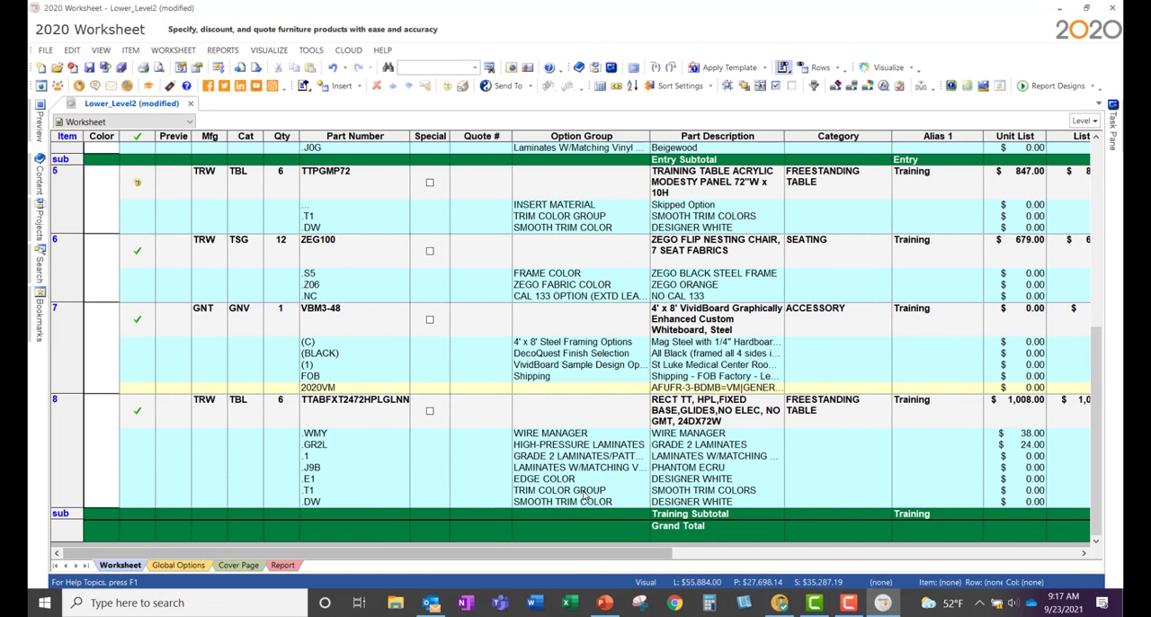
pyautogui.click(167, 51)
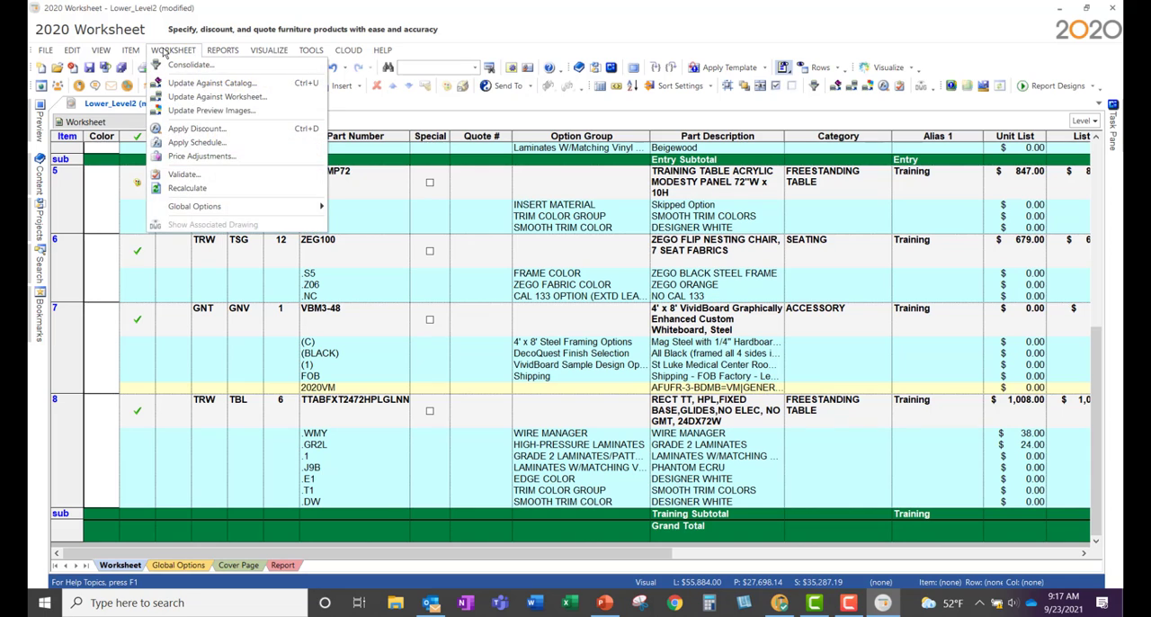
pyautogui.click(199, 109)
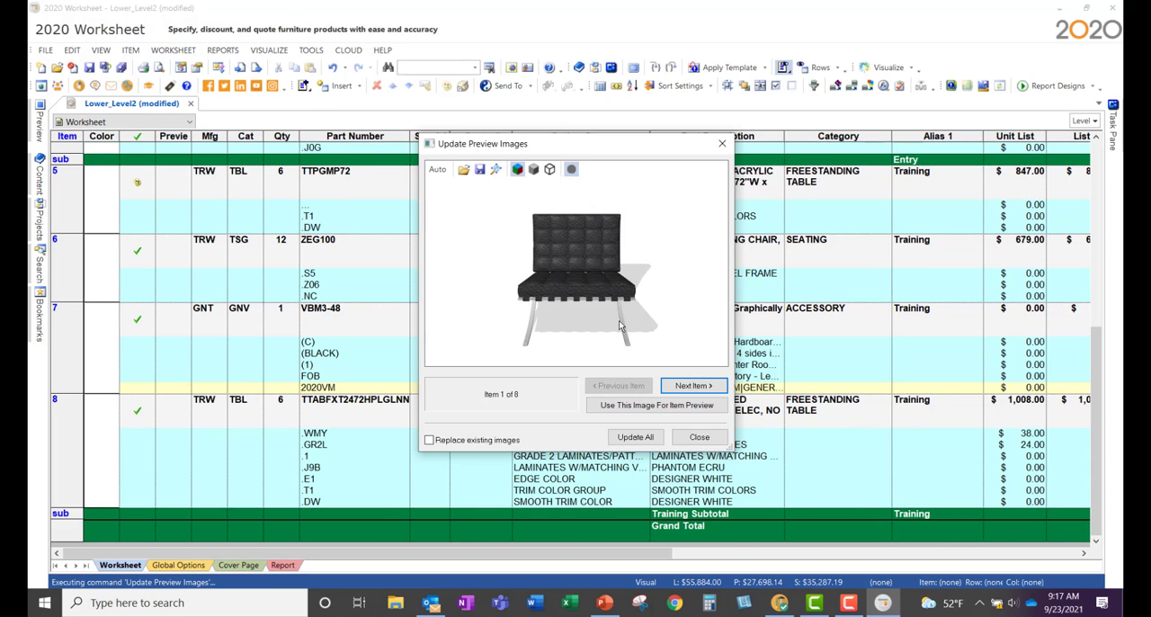
pyautogui.moveTo(617, 318)
pyautogui.mouseDown()
pyautogui.moveTo(601, 326)
pyautogui.moveTo(641, 317)
pyautogui.moveTo(600, 326)
pyautogui.mouseUp()
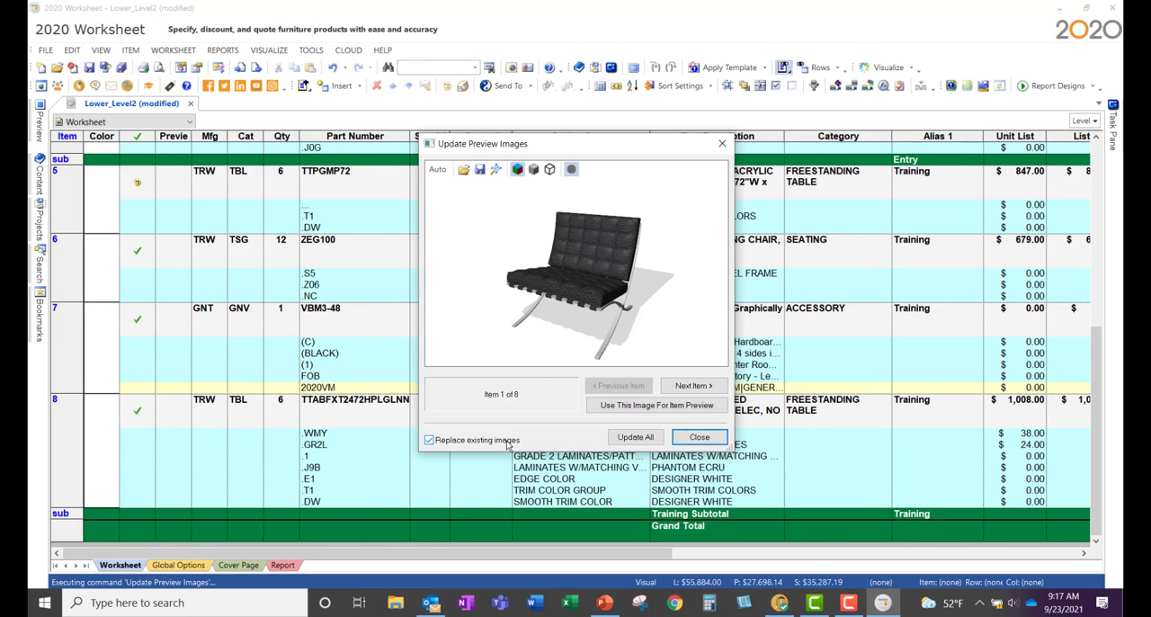
pyautogui.click(624, 437)
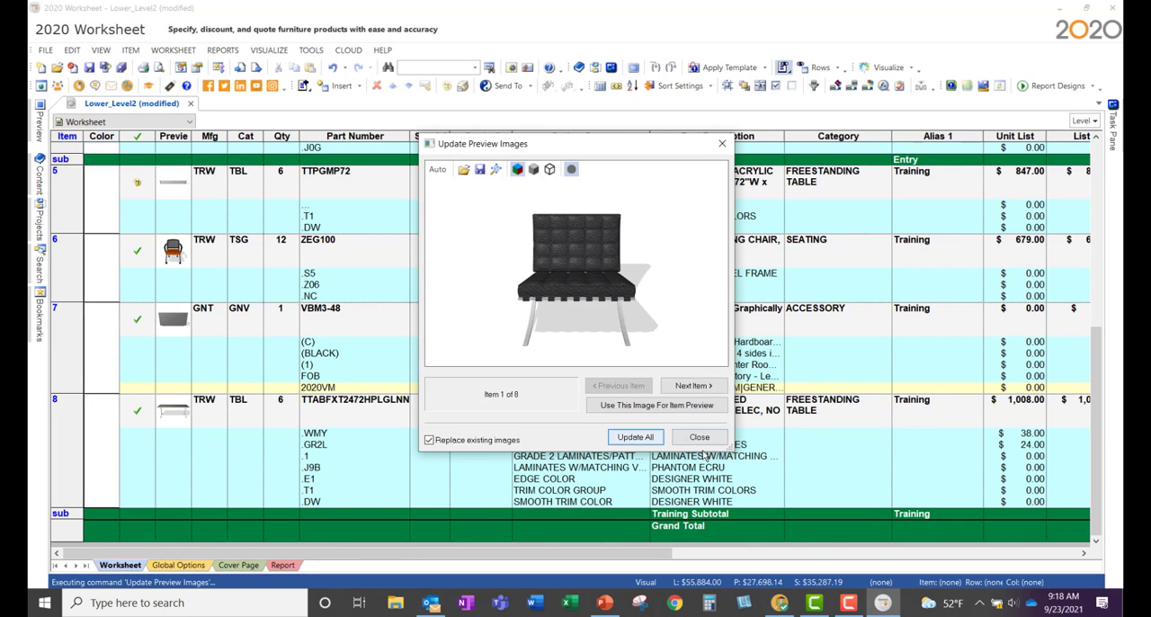
pyautogui.click(707, 441)
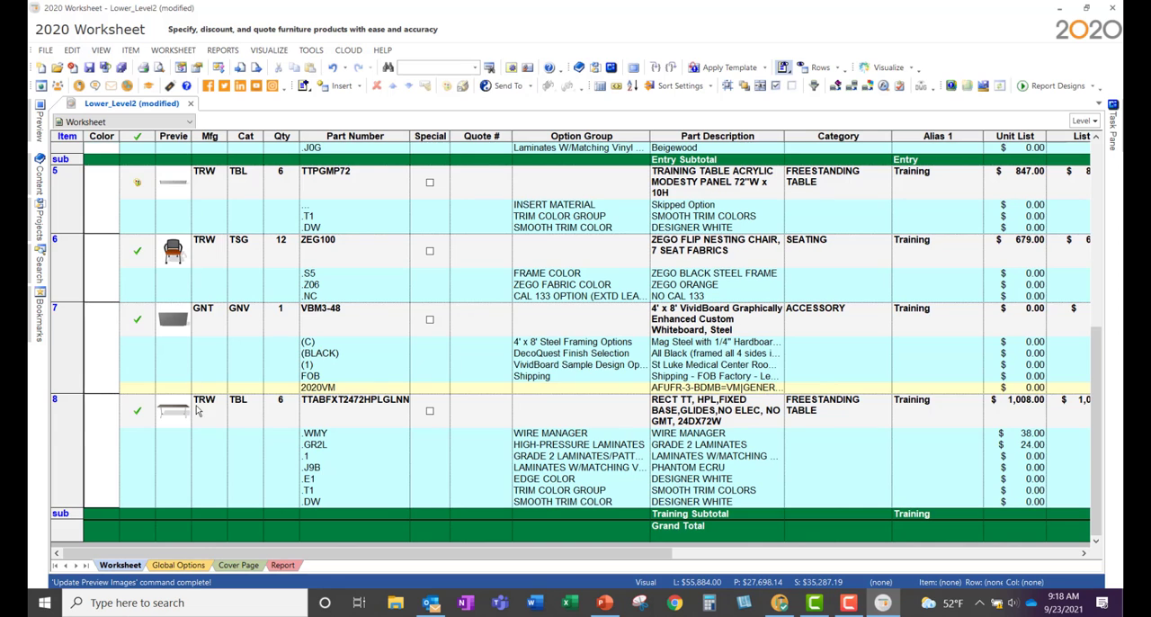
# Step: Check the preview images of the Entry items and enlarge the Barcelona chair's image
pyautogui.scroll(10, 203, 404)
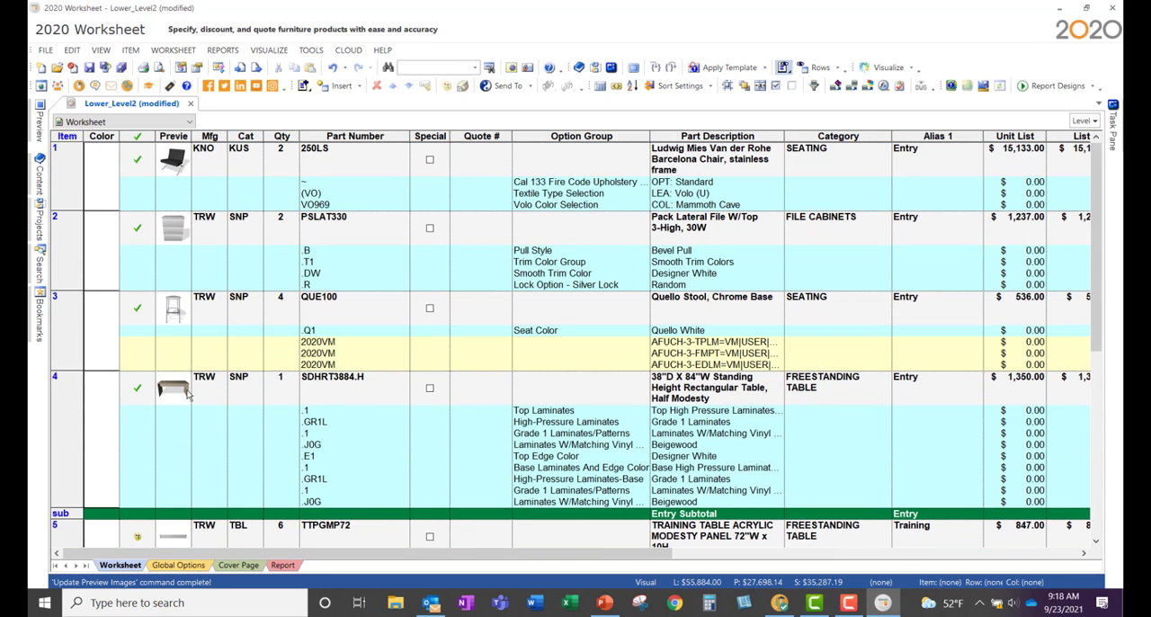
pyautogui.click(175, 163)
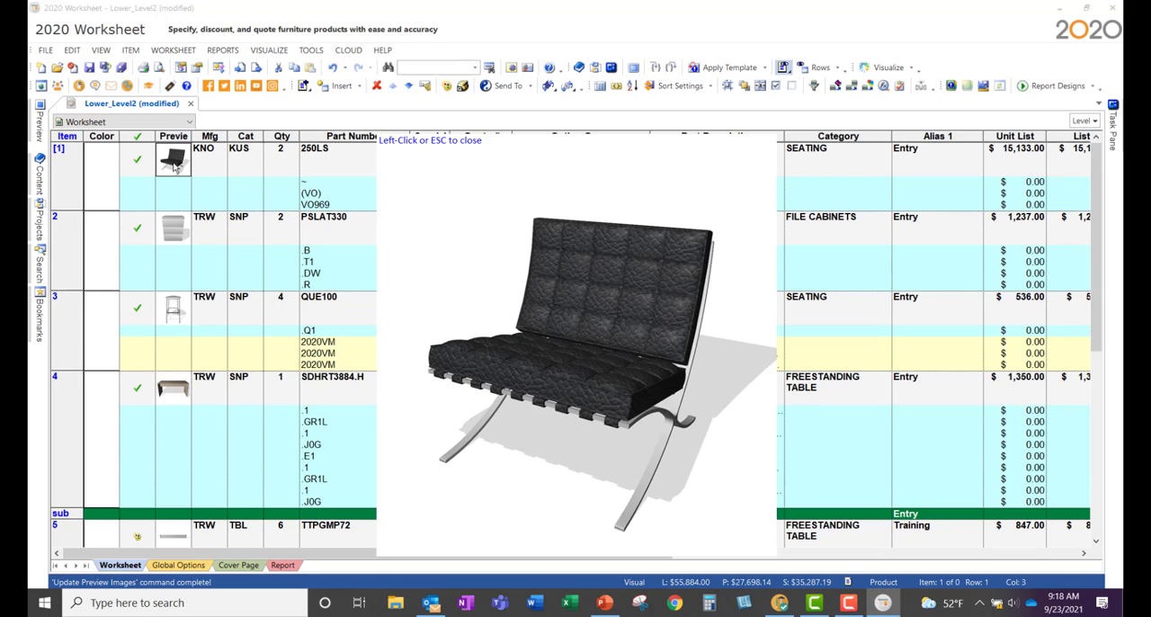
pyautogui.click(469, 171)
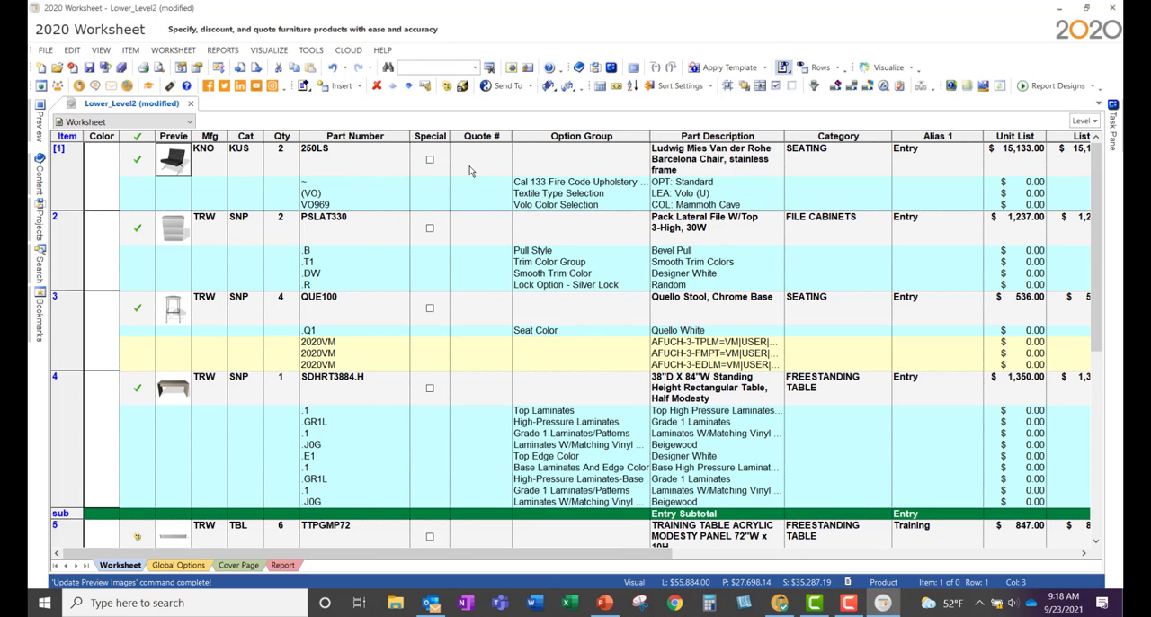
# Step: Apply the Client template, keeping contact and order information from the worksheet and taking columns, page setup, header/footer and price from the template
pyautogui.click(735, 74)
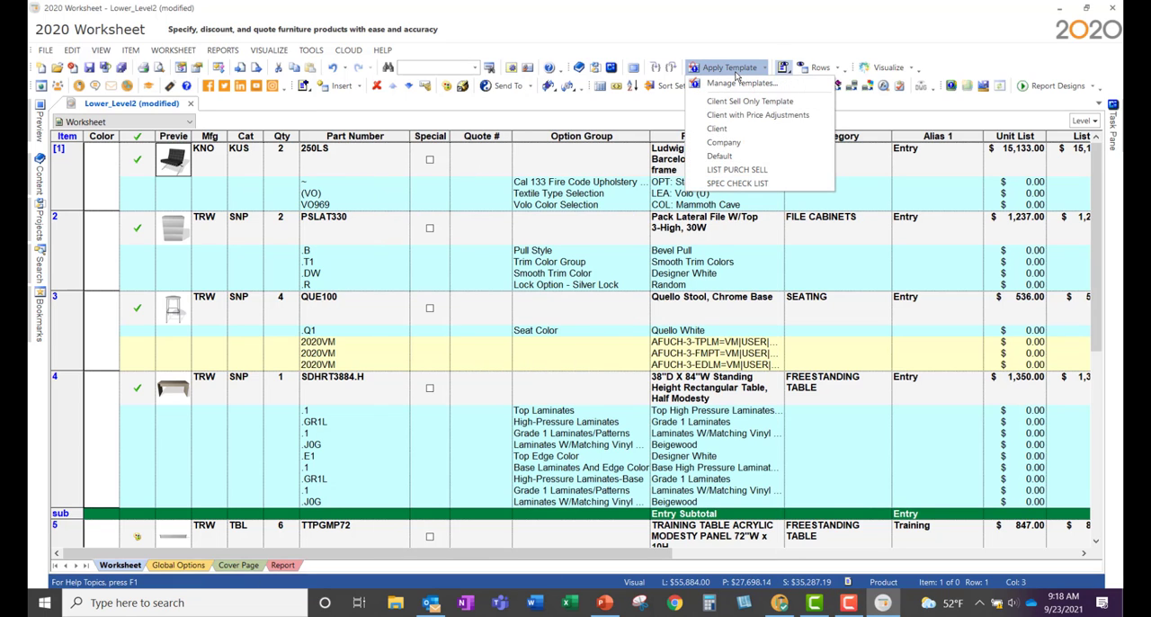
pyautogui.click(718, 19)
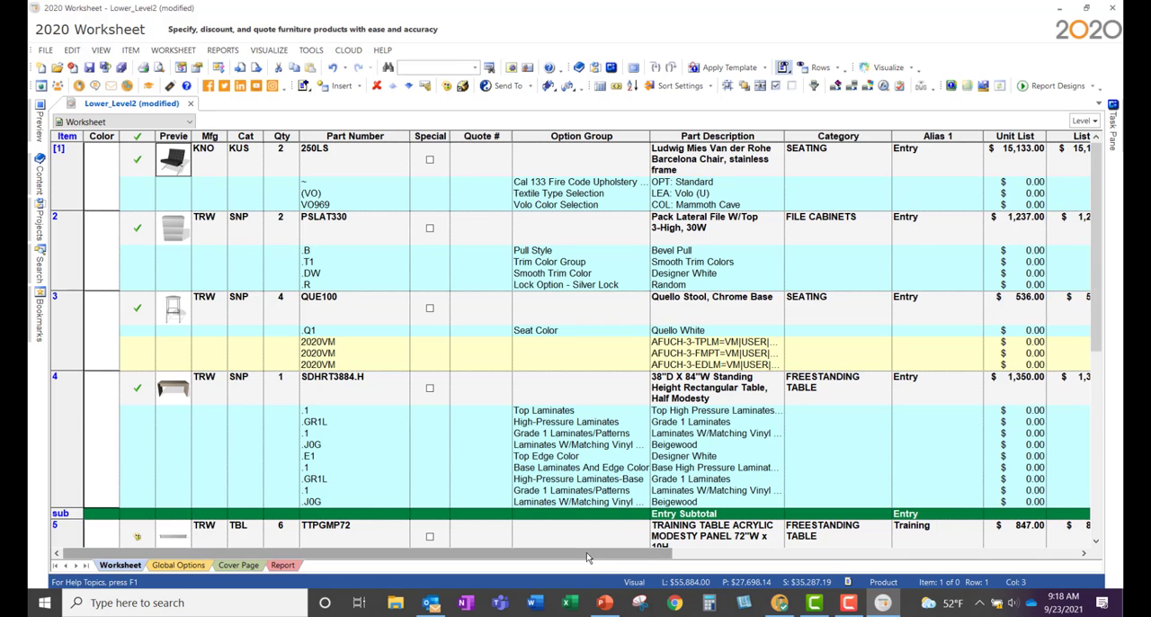
pyautogui.moveTo(600, 553); pyautogui.dragTo(512, 580)
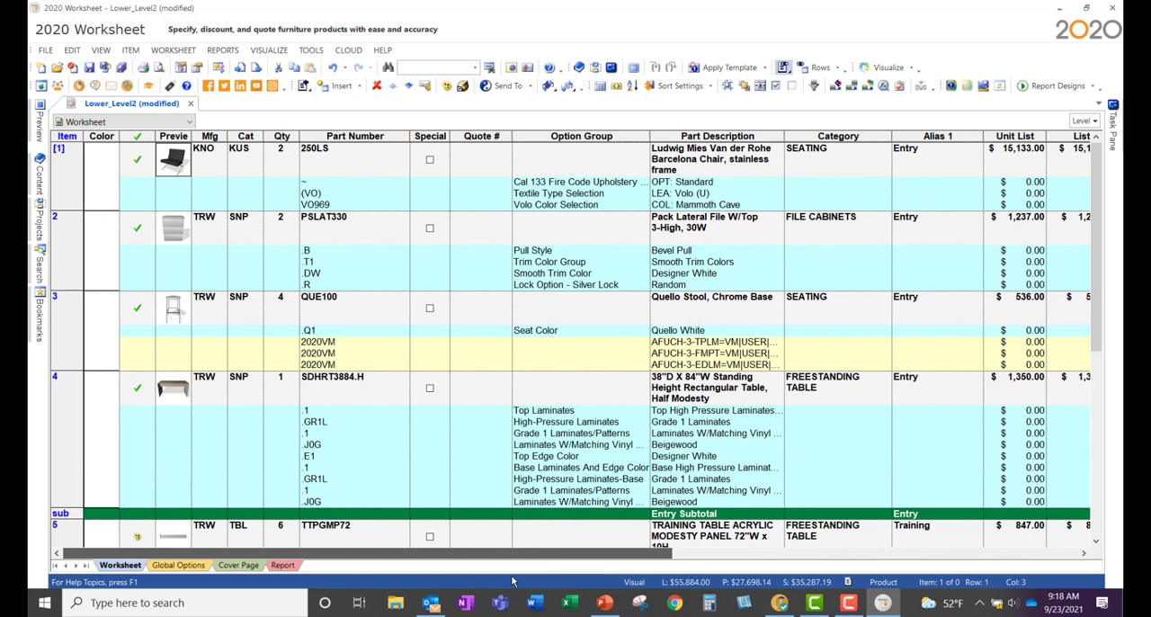
pyautogui.click(739, 69)
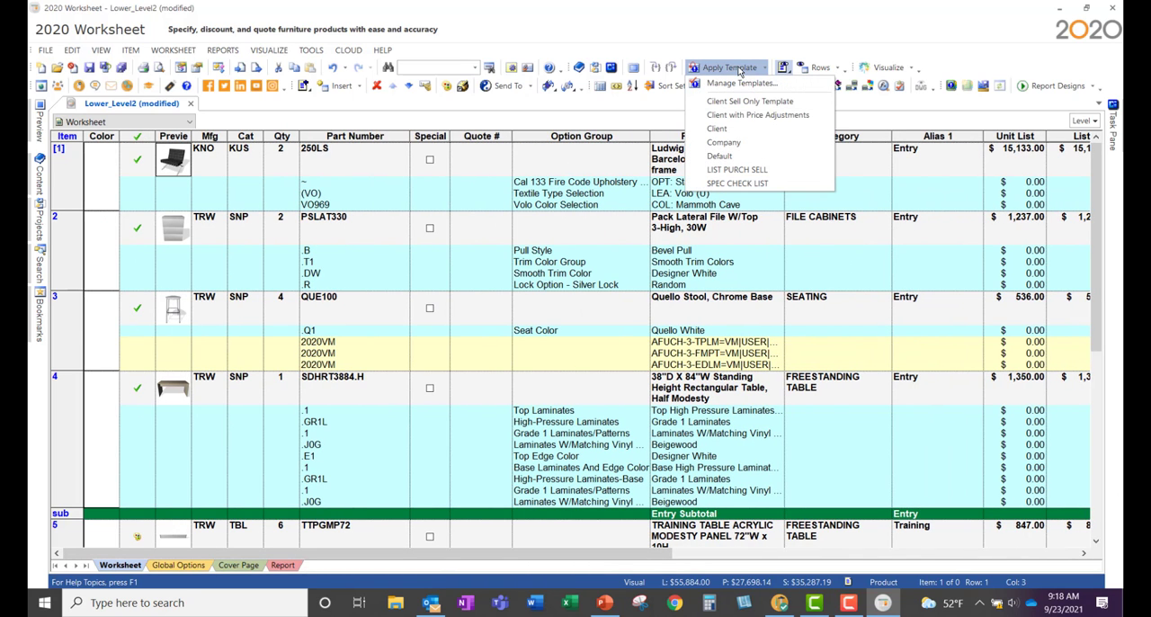
pyautogui.click(751, 131)
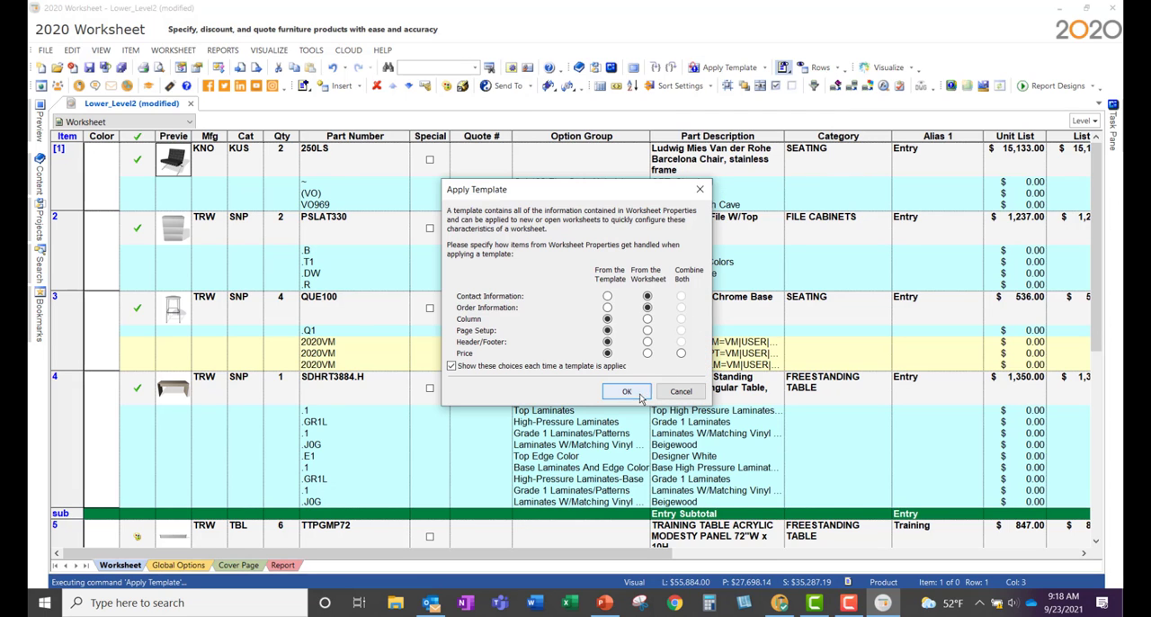
pyautogui.click(638, 397)
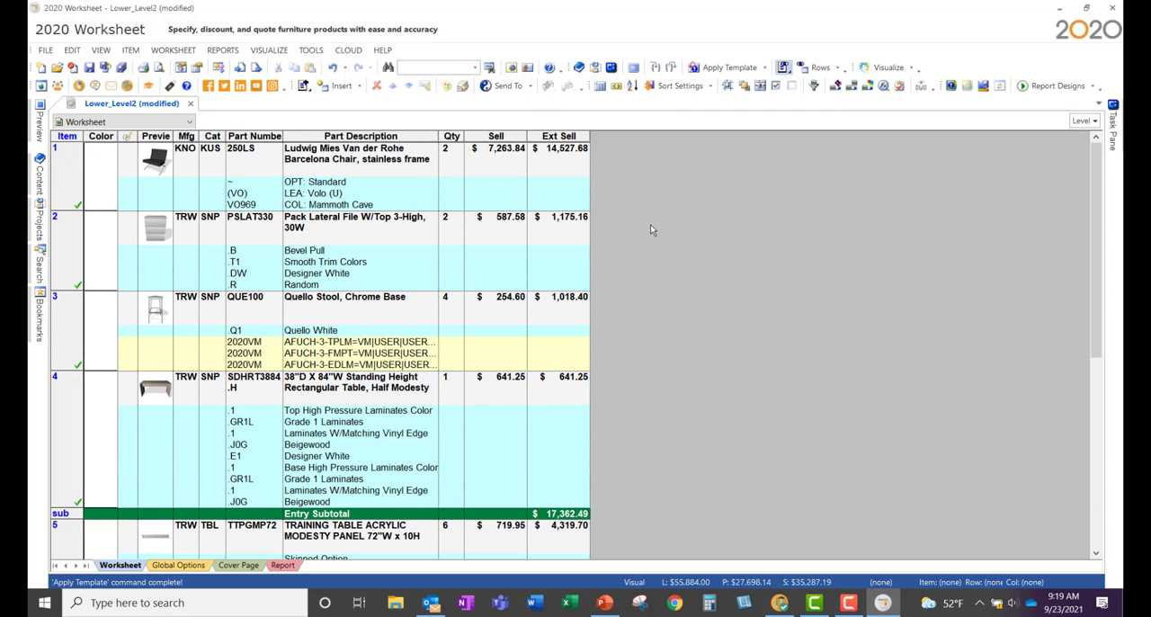
# Step: Apply the Company template, keeping contact and order information from the worksheet and taking all other settings from the template
pyautogui.click(714, 72)
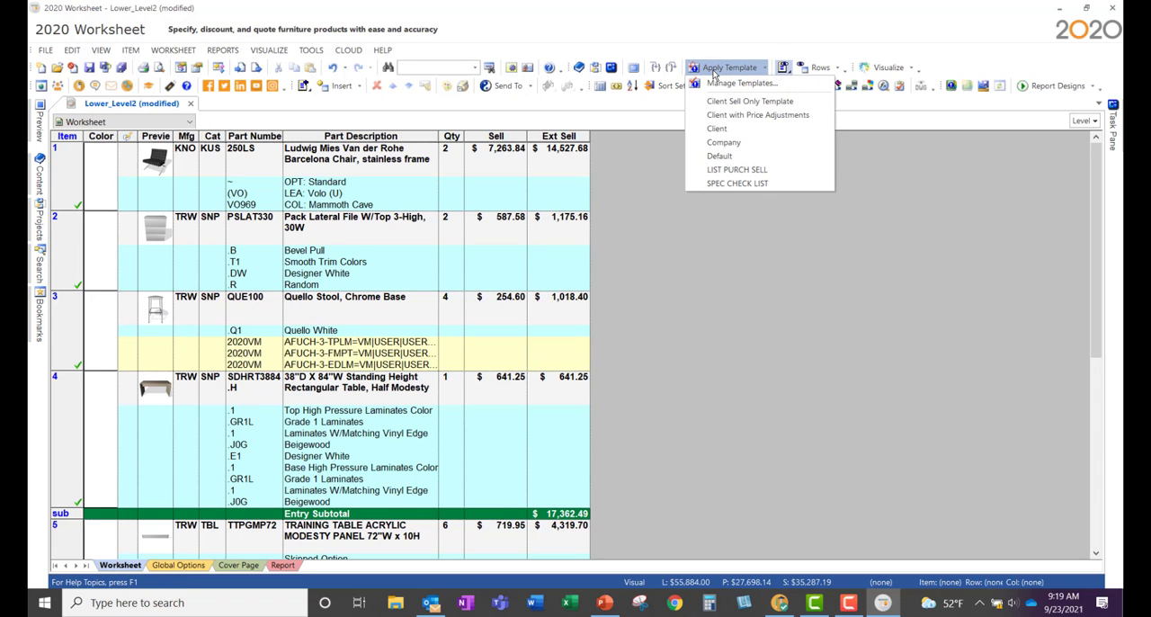
pyautogui.click(723, 142)
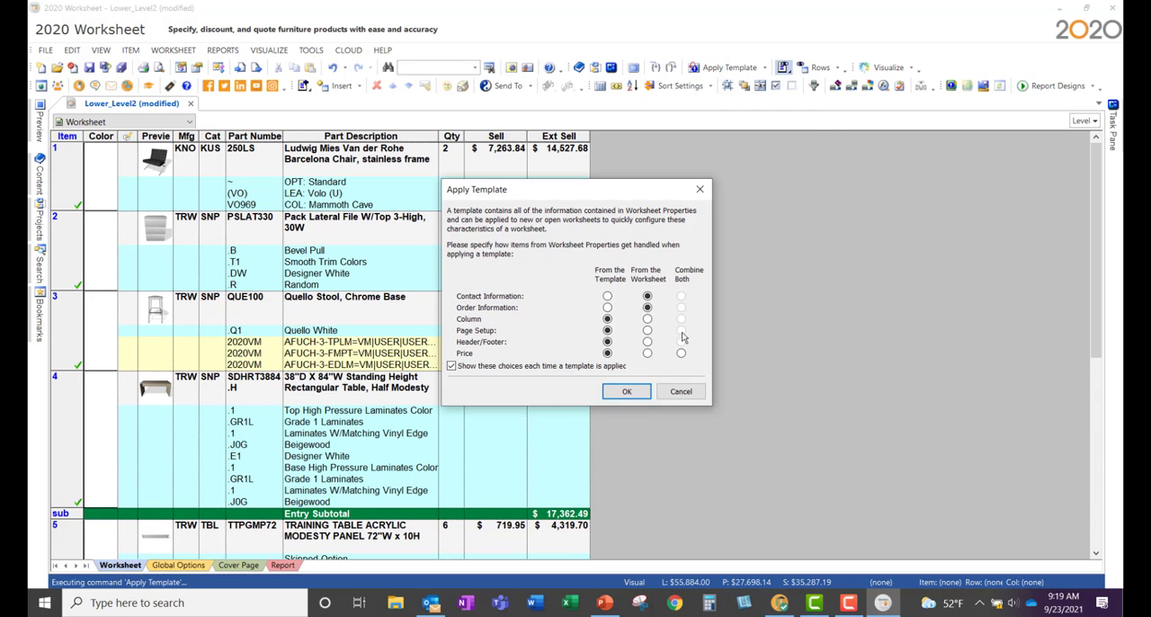
pyautogui.click(645, 393)
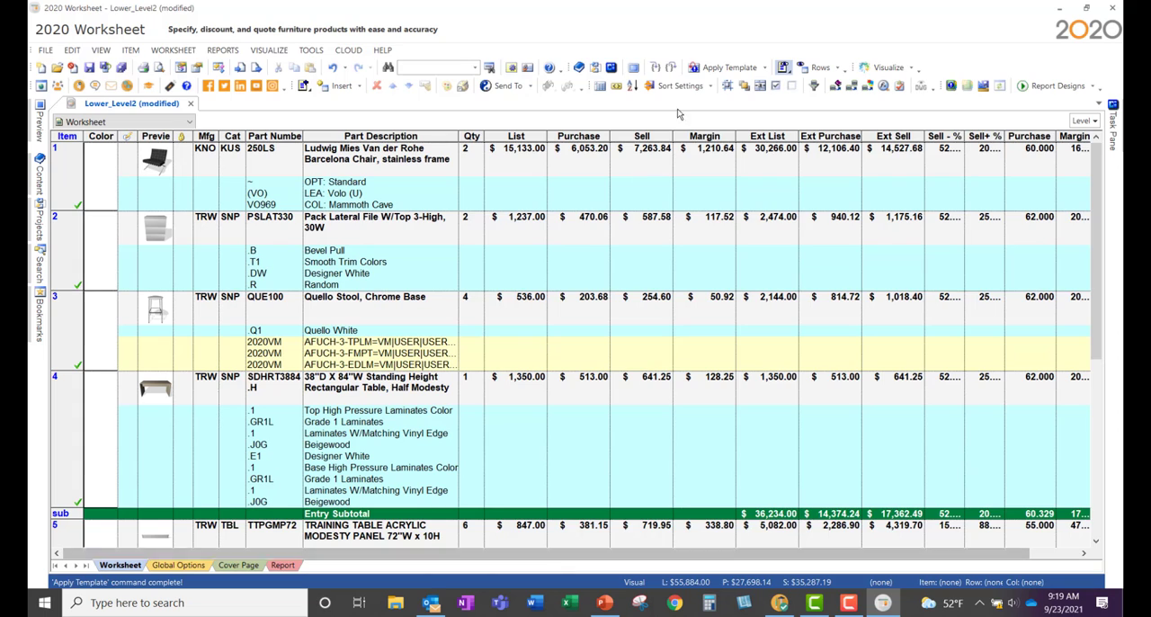
pyautogui.click(709, 72)
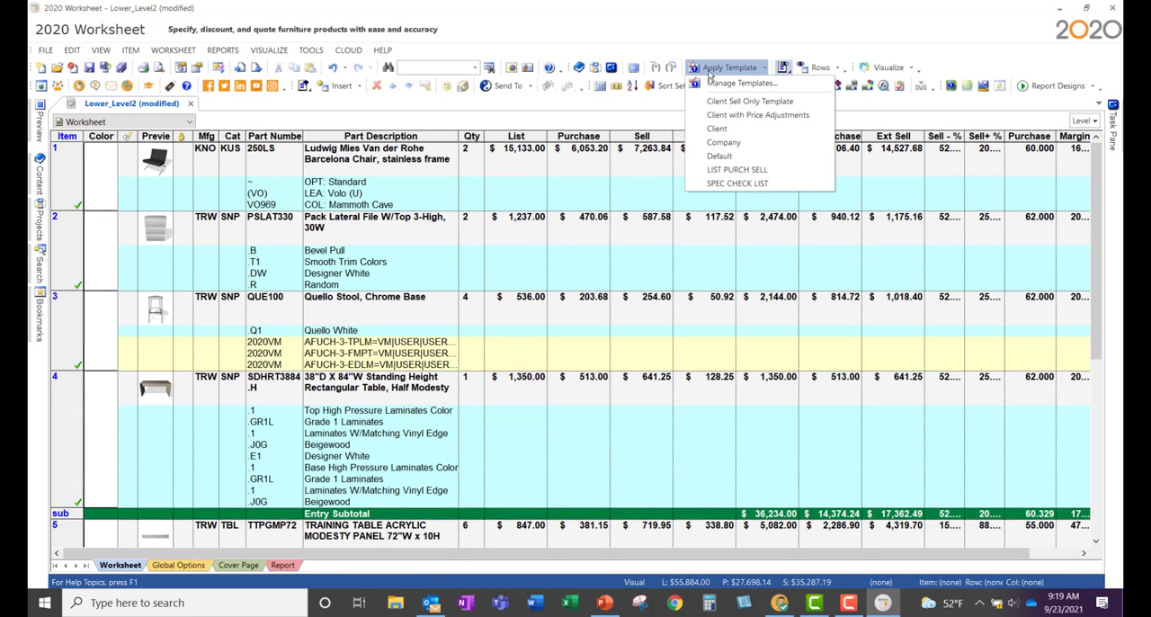
pyautogui.click(720, 36)
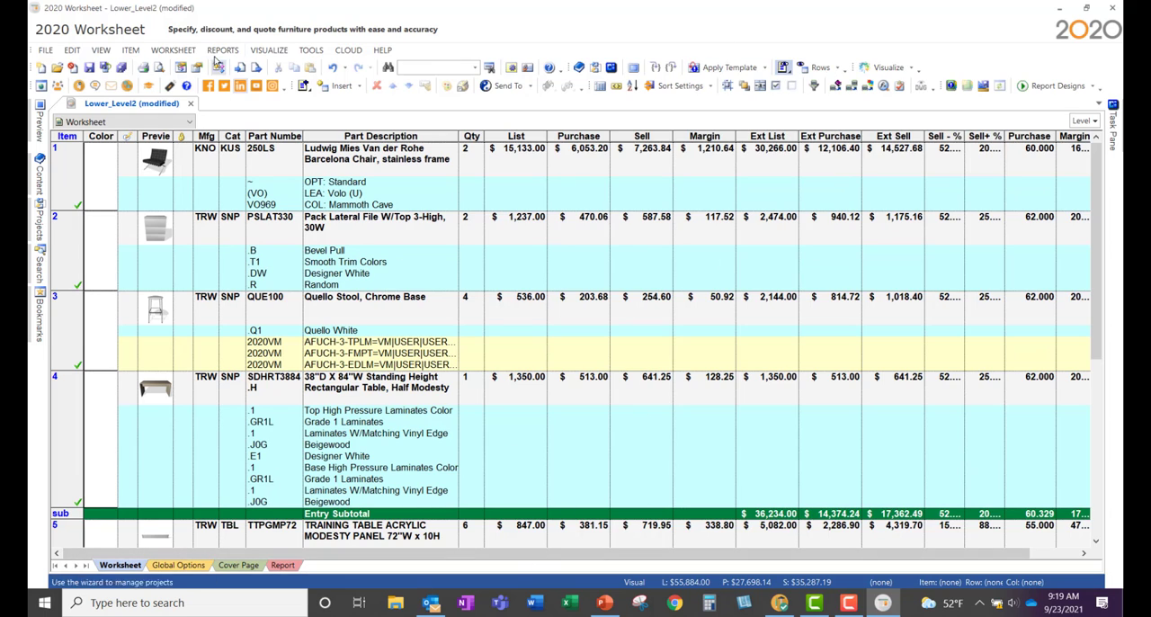
# Step: Widen the Sell - %, Sell+ % and Margin percentage columns enough to show their full values
pyautogui.moveTo(395, 554); pyautogui.dragTo(763, 314)
pyautogui.moveTo(824, 175); pyautogui.dragTo(817, 172)
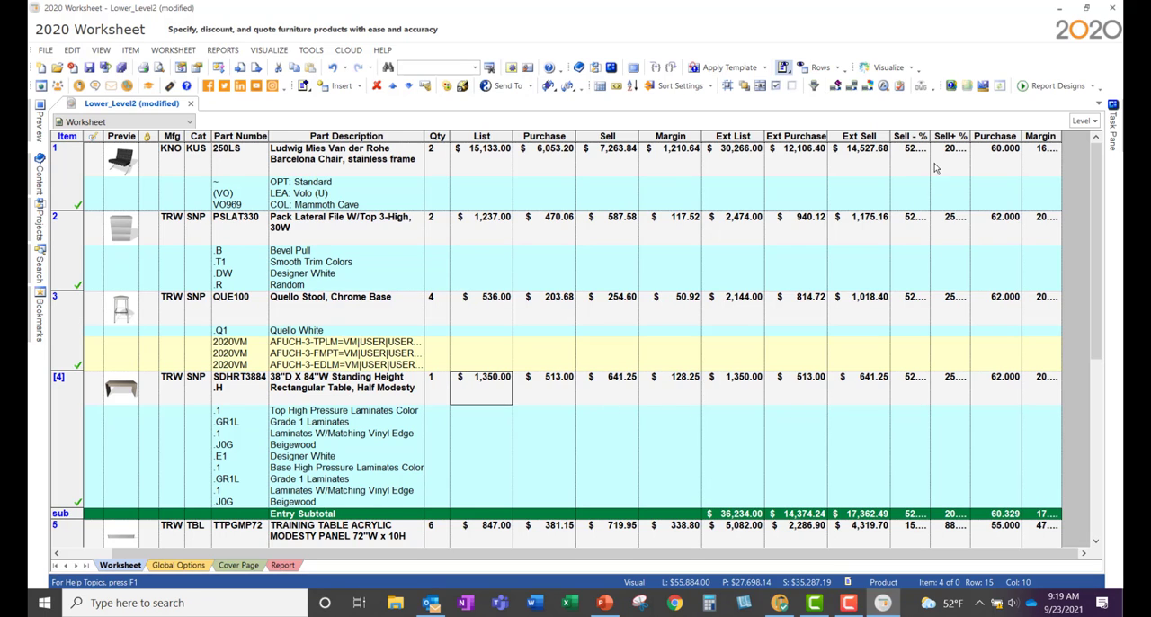
pyautogui.moveTo(930, 136); pyautogui.dragTo(992, 135)
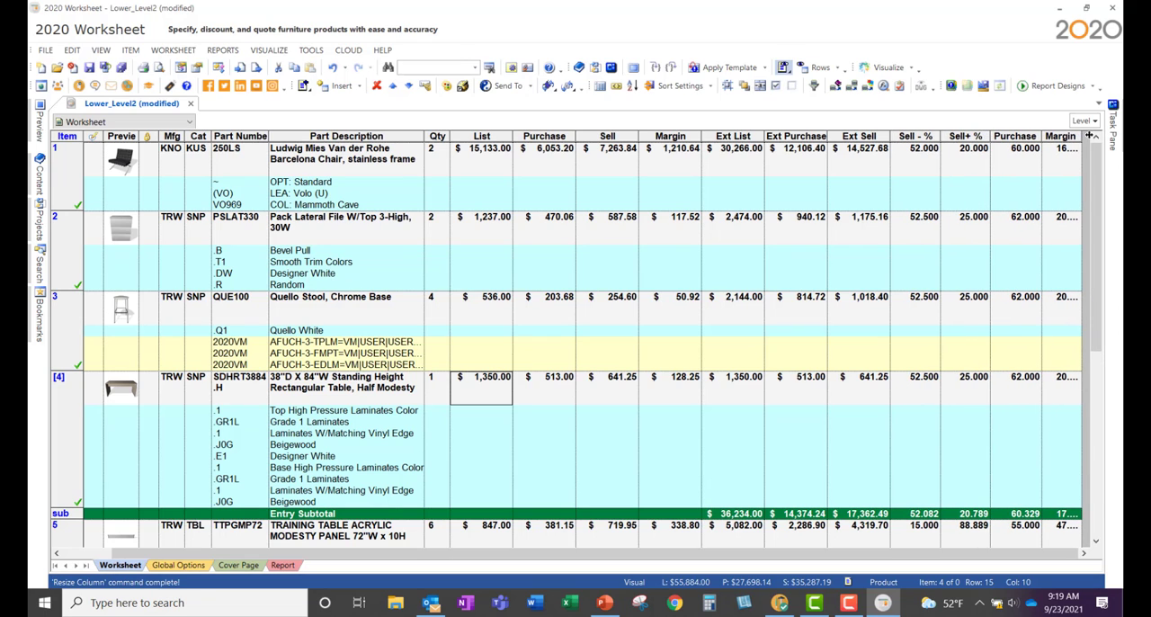
pyautogui.moveTo(1086, 136); pyautogui.dragTo(1083, 143)
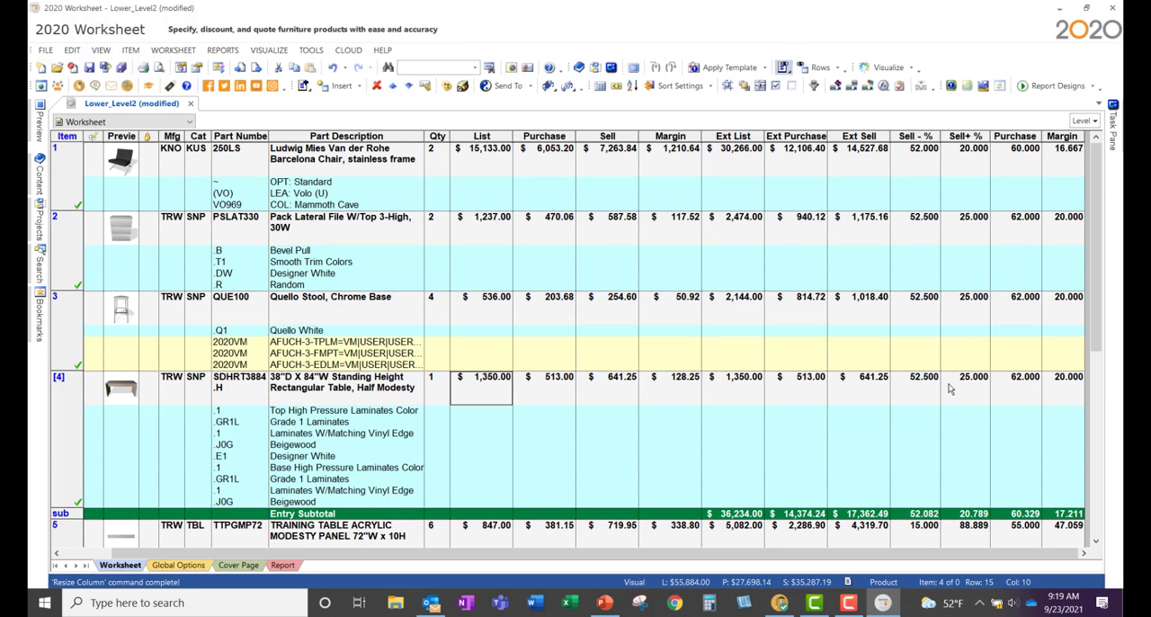
# Step: Start a new worksheet discount named TRW TSG and set its Purchase % to 57.250 through the discount breakdown
pyautogui.scroll(-8, 950, 388)
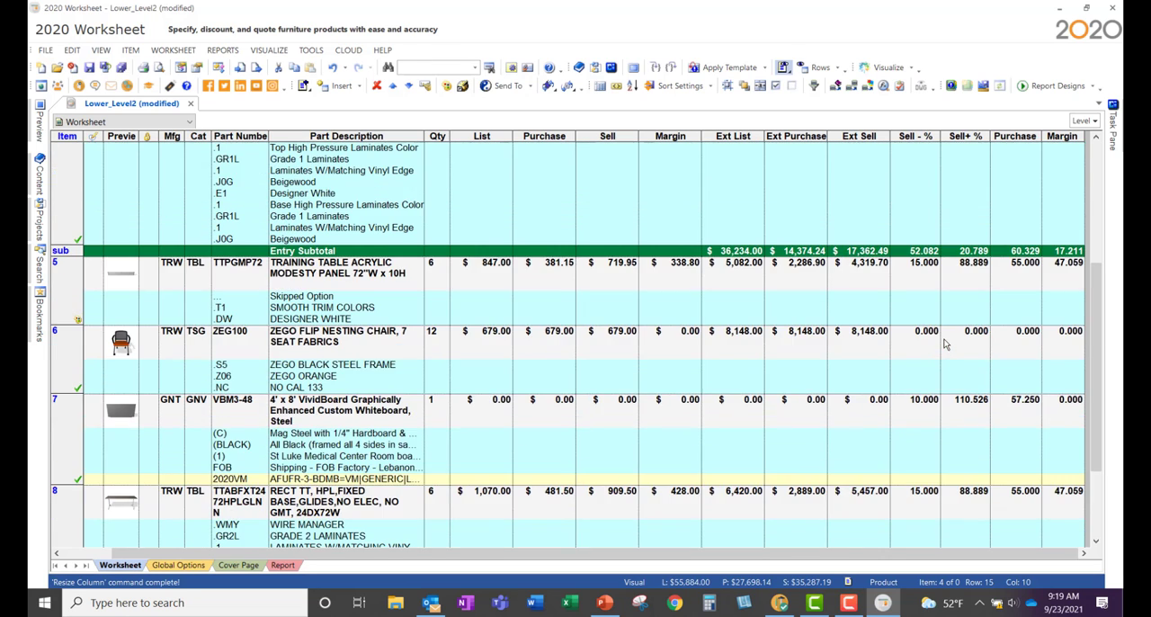
pyautogui.scroll(-2, 943, 342)
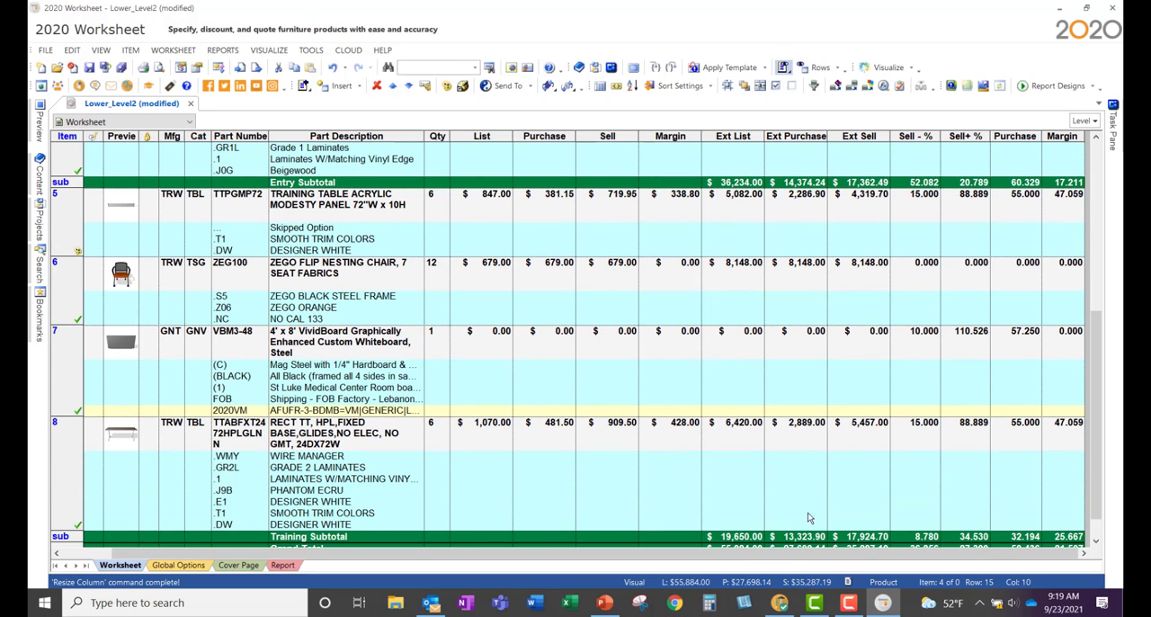
pyautogui.moveTo(791, 553); pyautogui.dragTo(536, 547)
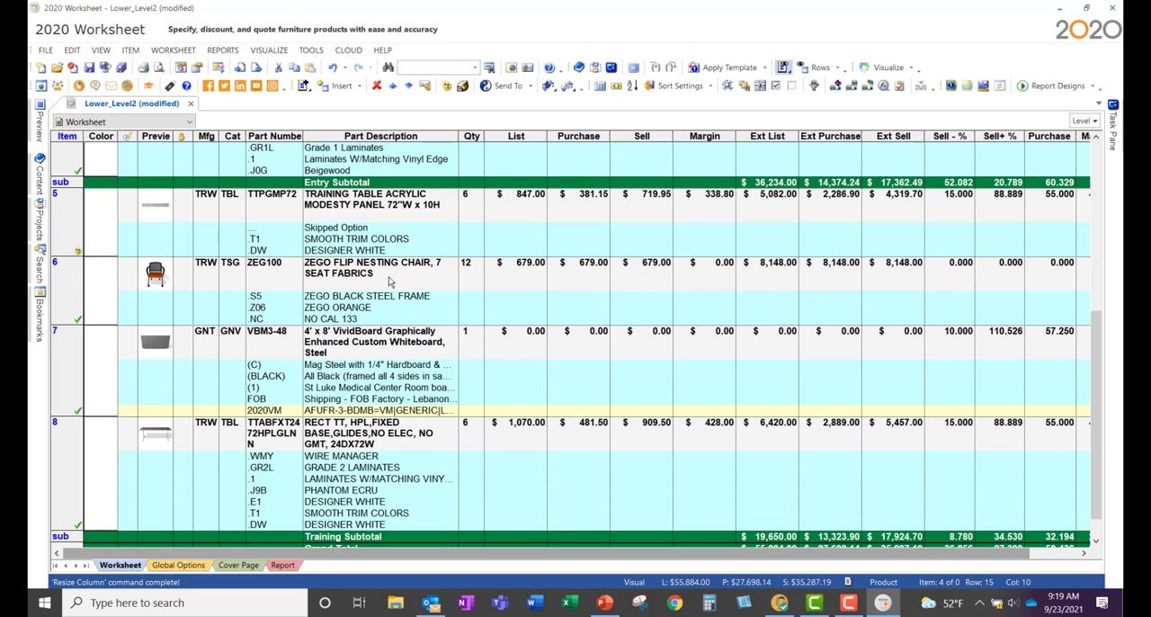
pyautogui.click(181, 51)
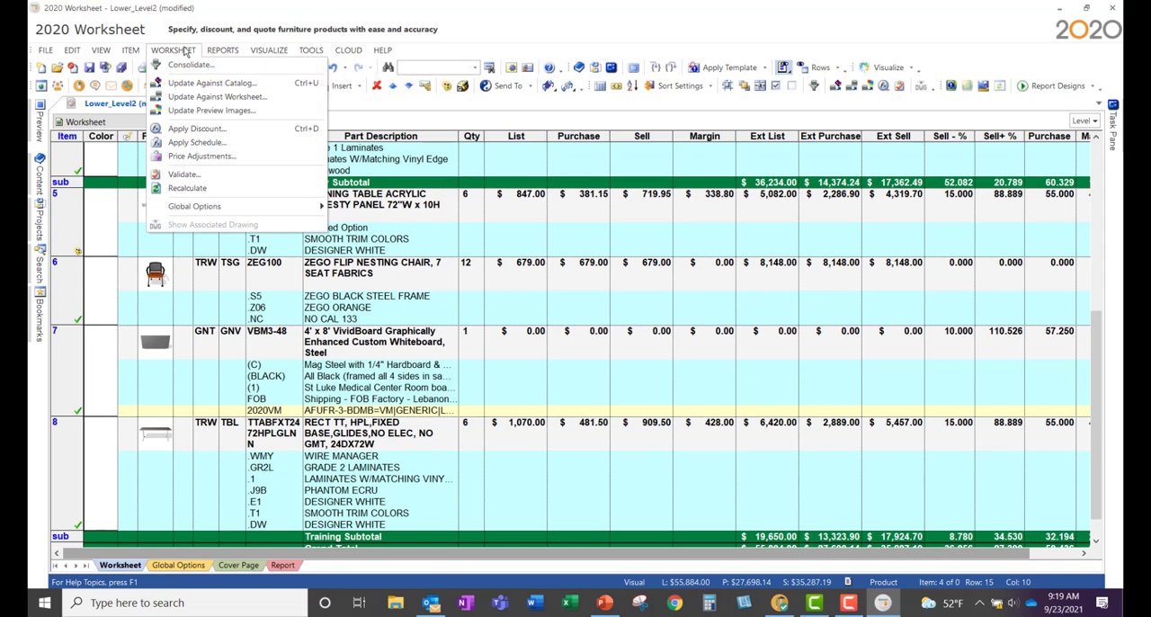
pyautogui.click(196, 128)
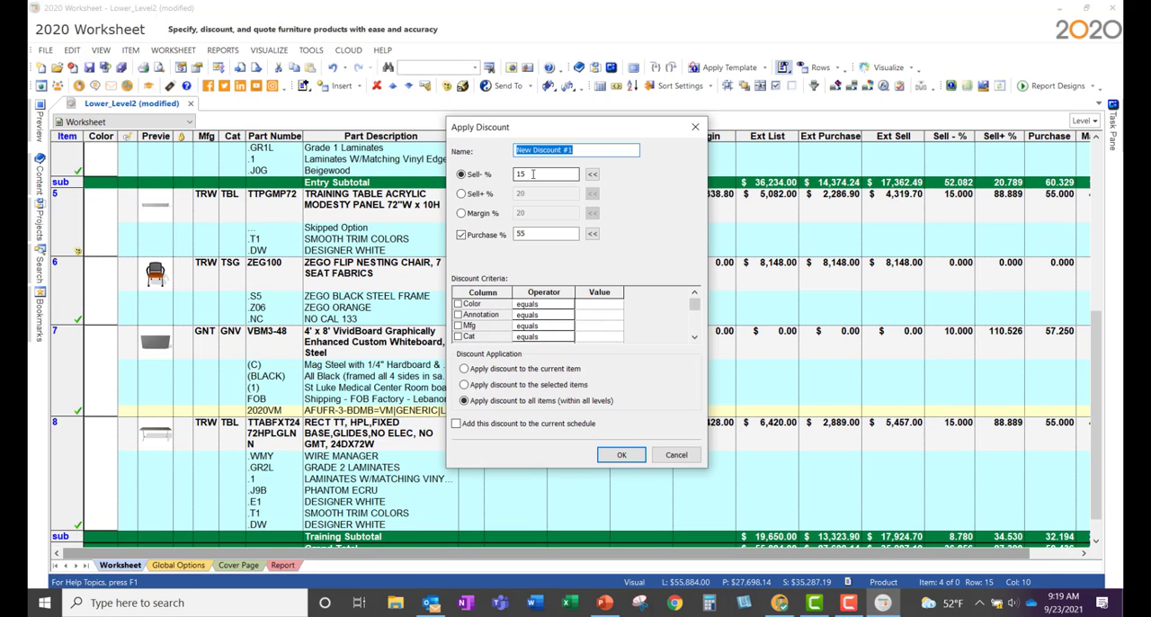
pyautogui.write('TRW TSG')
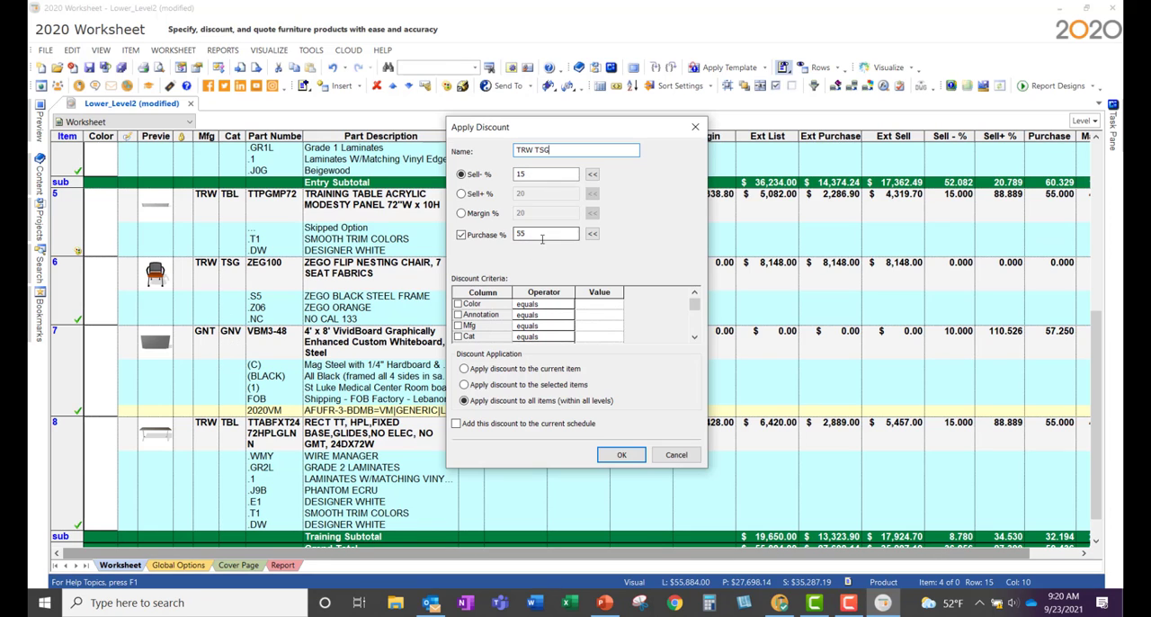
pyautogui.click(592, 235)
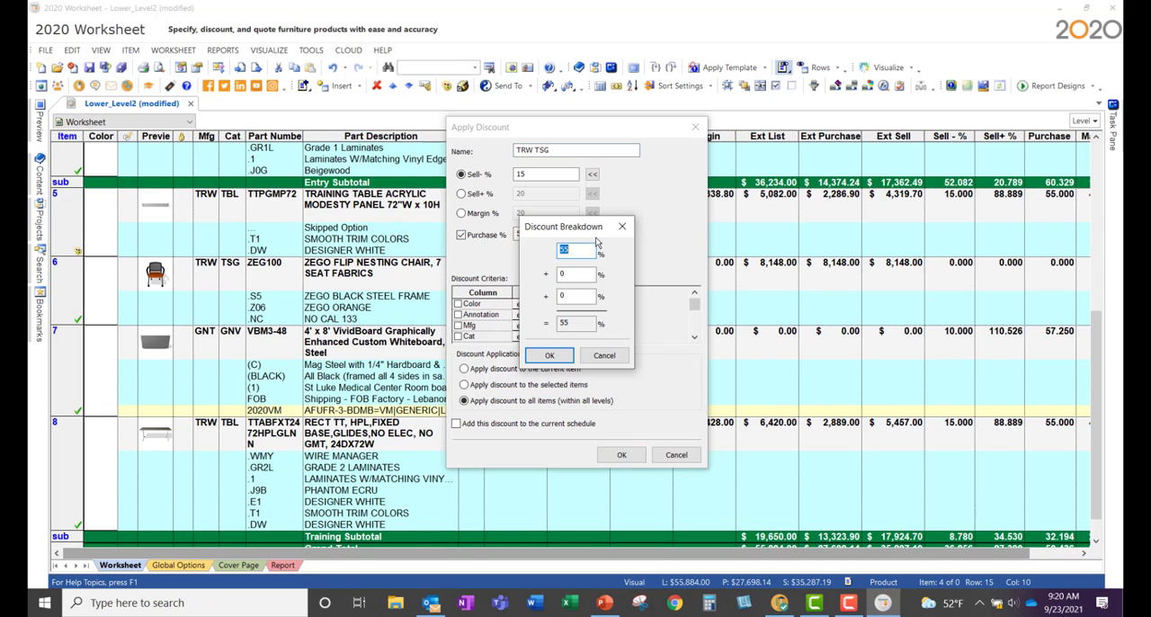
pyautogui.moveTo(583, 249); pyautogui.dragTo(556, 248)
pyautogui.press('Tab')
pyautogui.moveTo(584, 296); pyautogui.dragTo(539, 296)
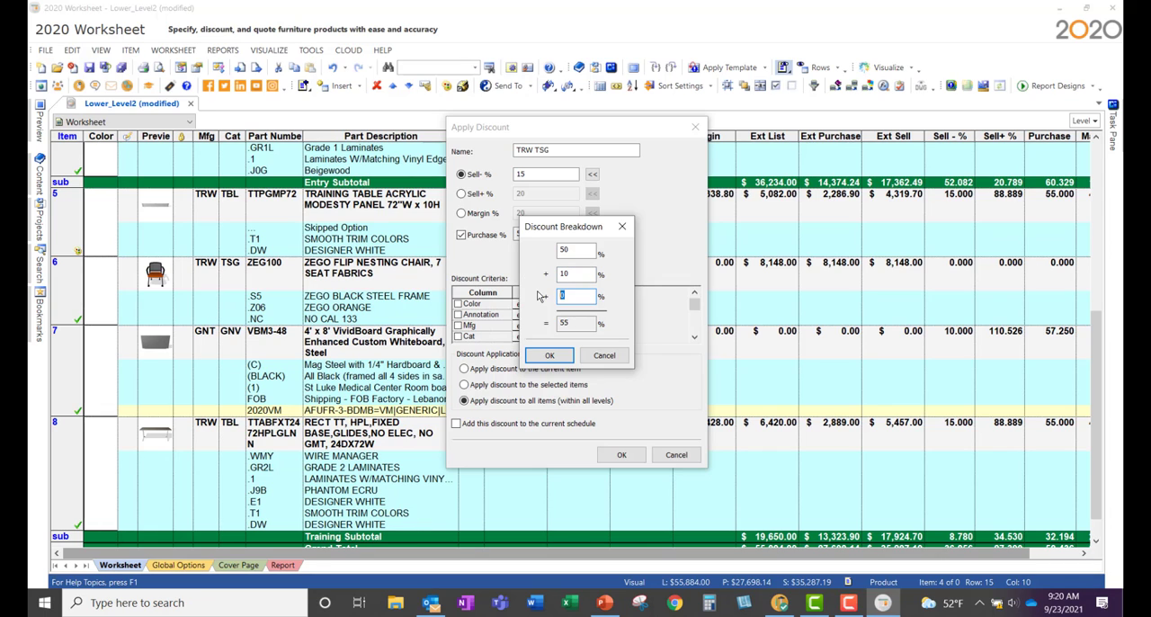
pyautogui.click(538, 353)
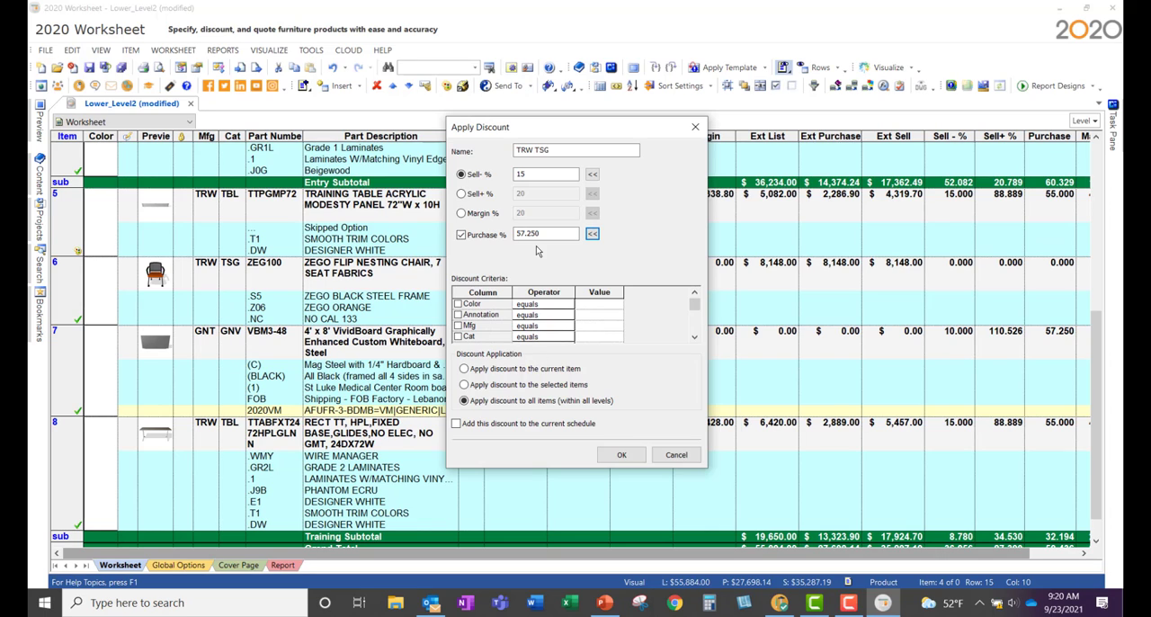
# Step: Set the discount's Sell- % to 10, limit it to items whose Cat equals TSG, and apply it across all items within all levels
pyautogui.click(534, 174)
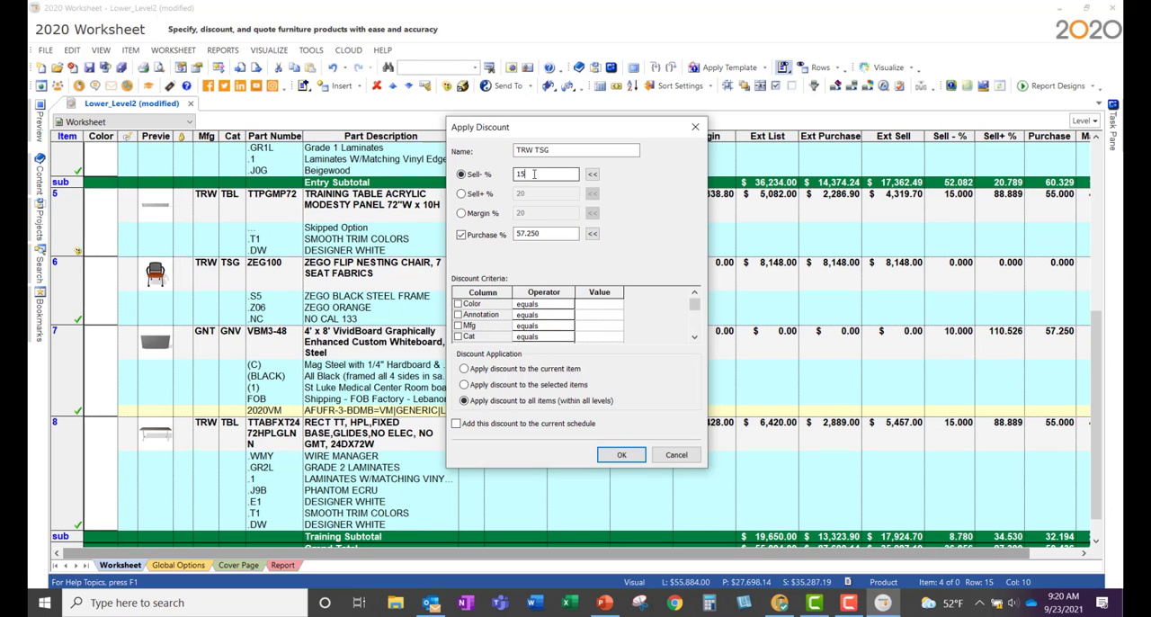
pyautogui.moveTo(534, 173); pyautogui.dragTo(500, 170)
pyautogui.write('10')
pyautogui.click(458, 336)
pyautogui.click(582, 340)
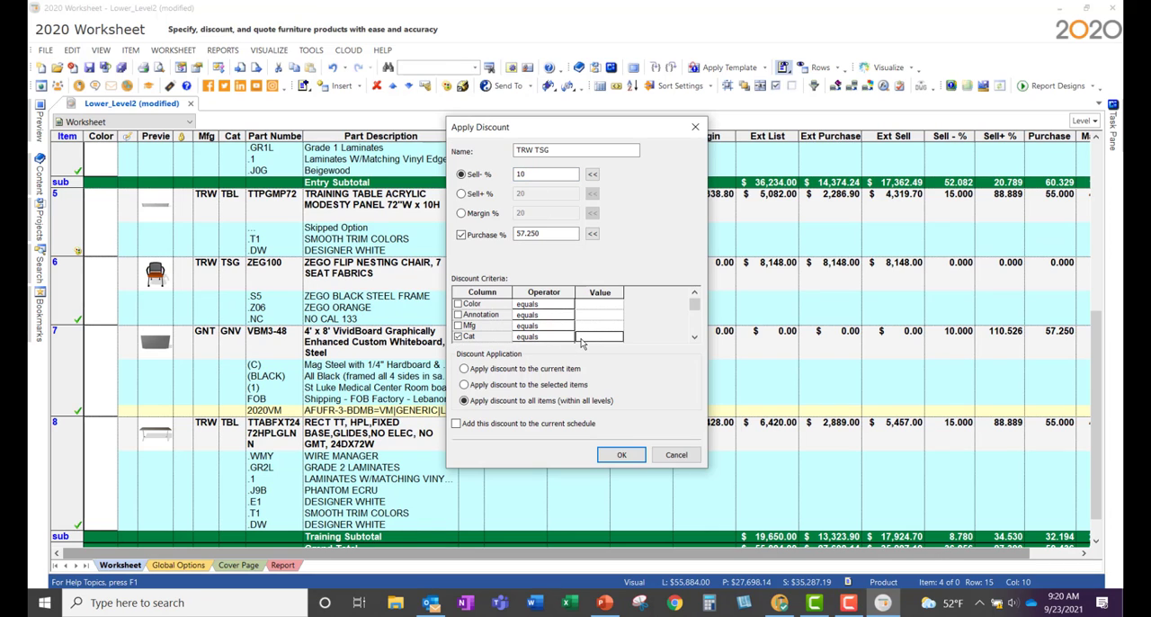
pyautogui.write('TSG')
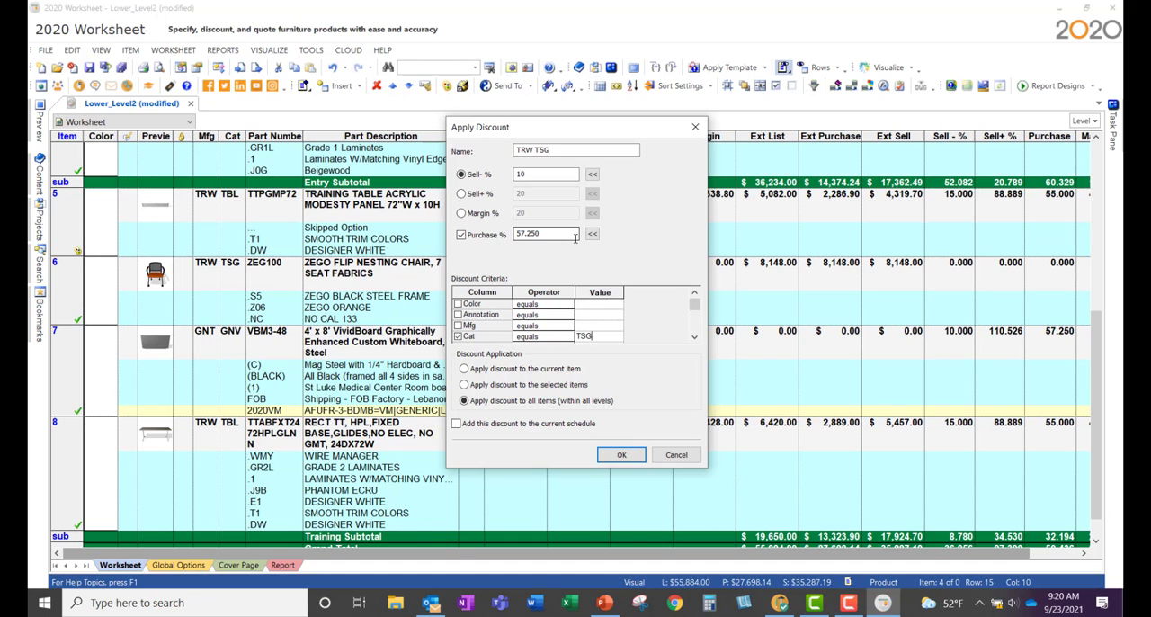
pyautogui.click(621, 455)
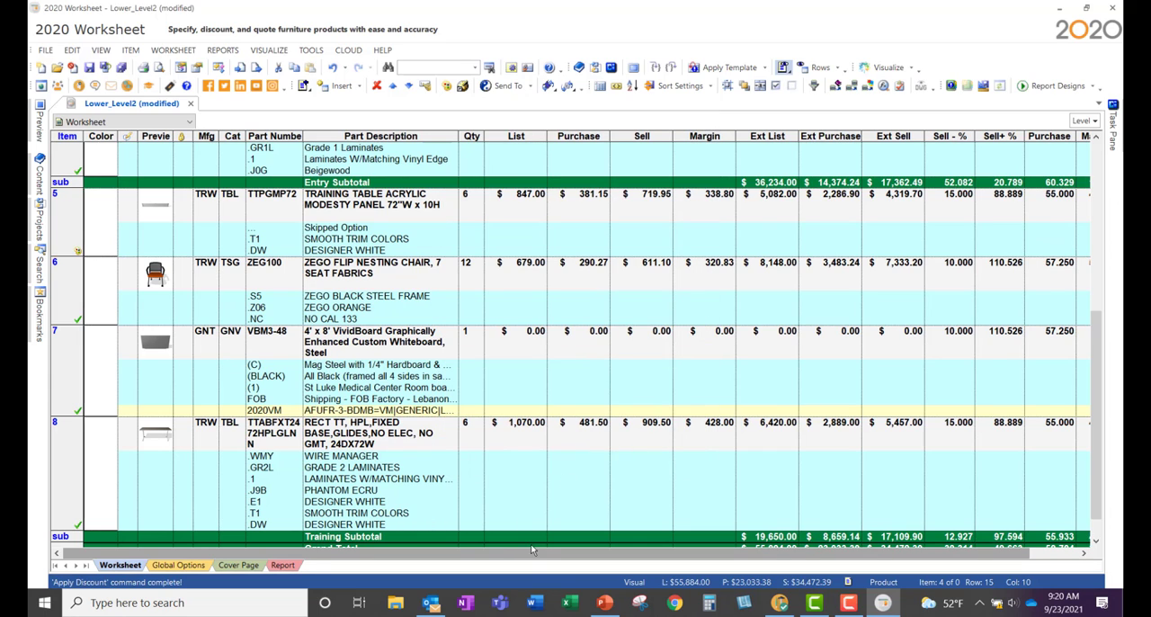
# Step: Examine the Margin column, then the ZEGO FLIP NESTING CHAIR's fabric color options, and close the options without changing them
pyautogui.moveTo(530, 555); pyautogui.dragTo(719, 560)
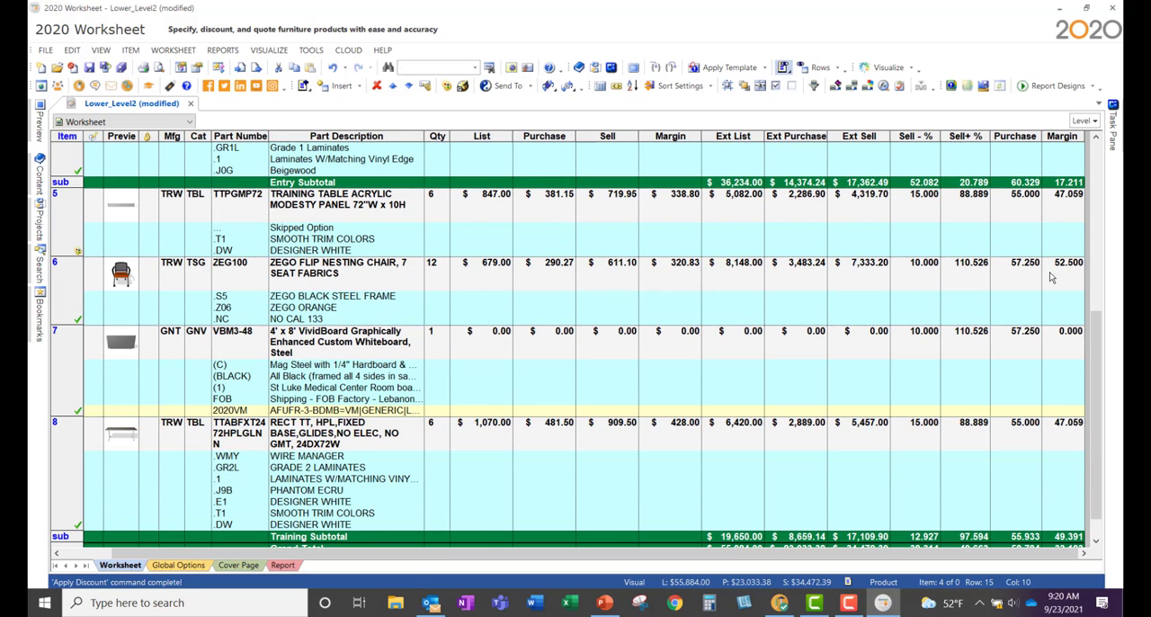
pyautogui.click(160, 50)
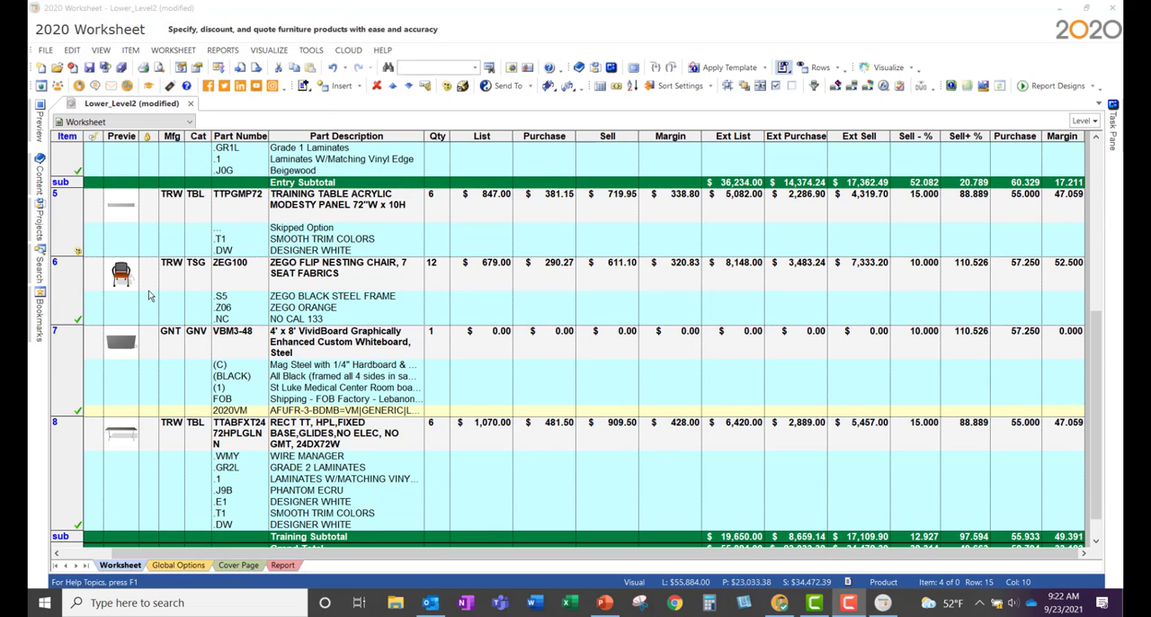
pyautogui.click(356, 282)
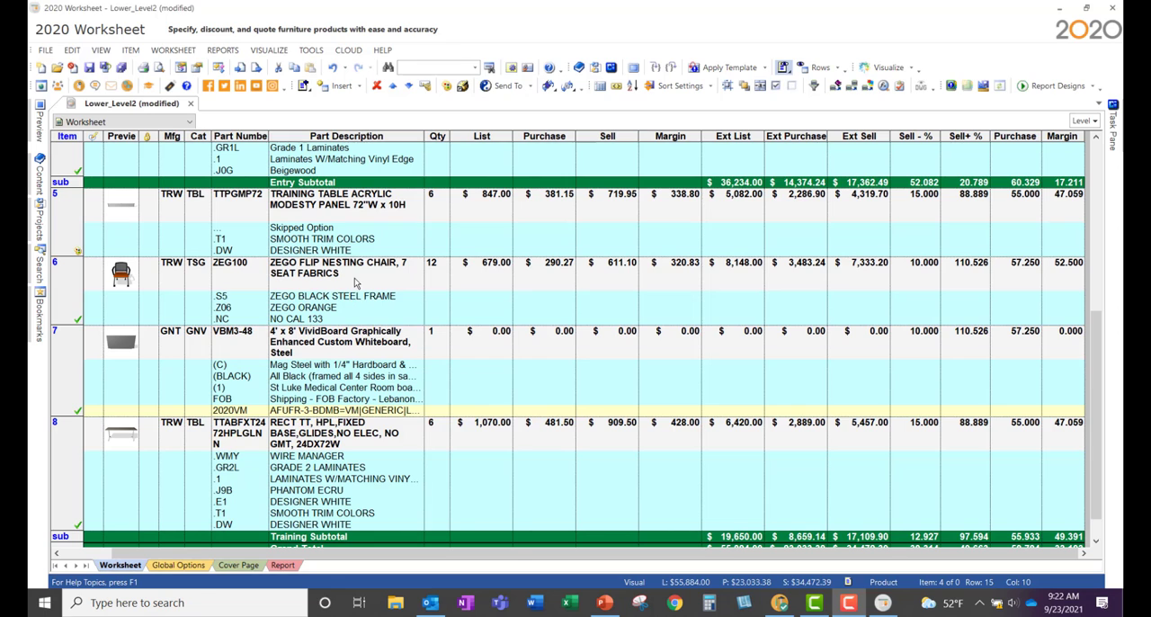
pyautogui.rightClick(356, 282)
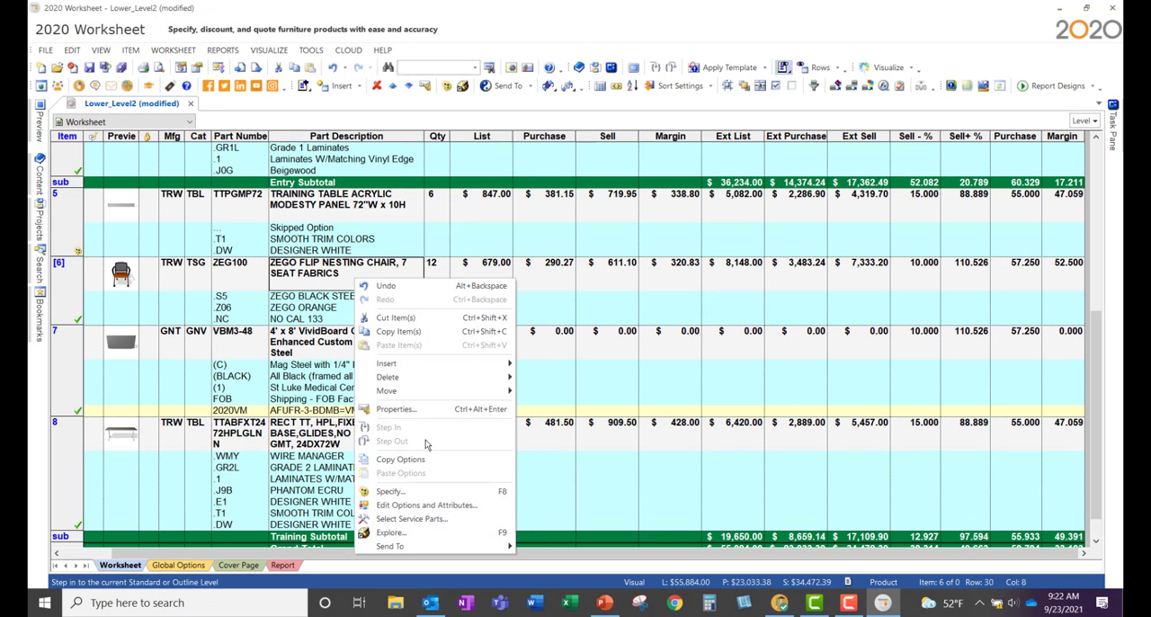
pyautogui.click(423, 490)
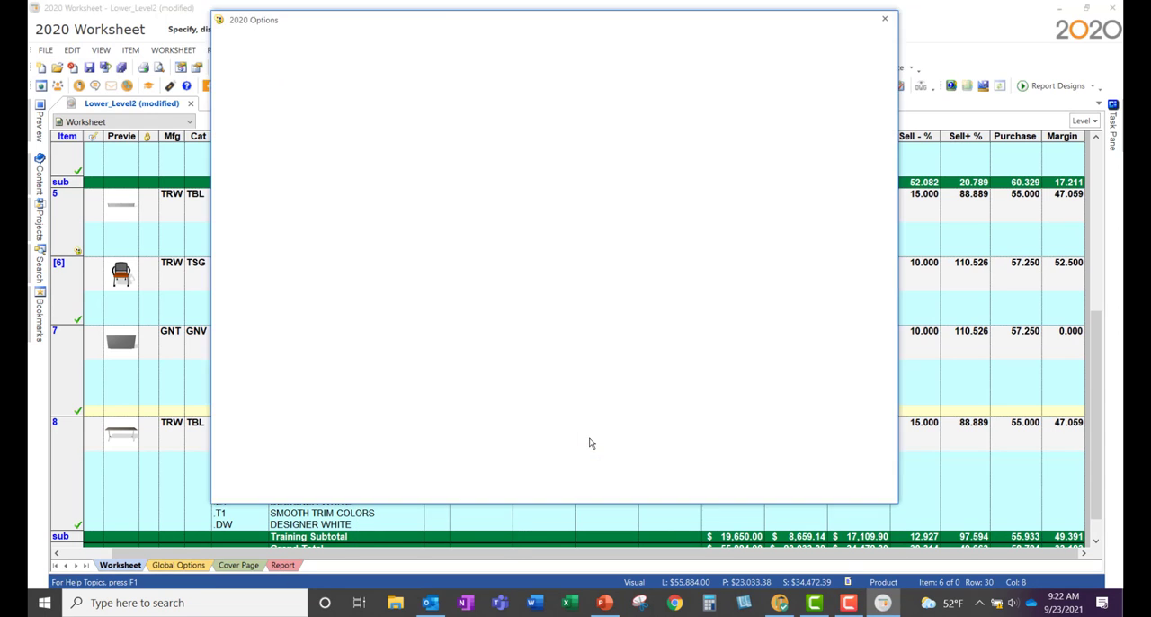
pyautogui.click(296, 346)
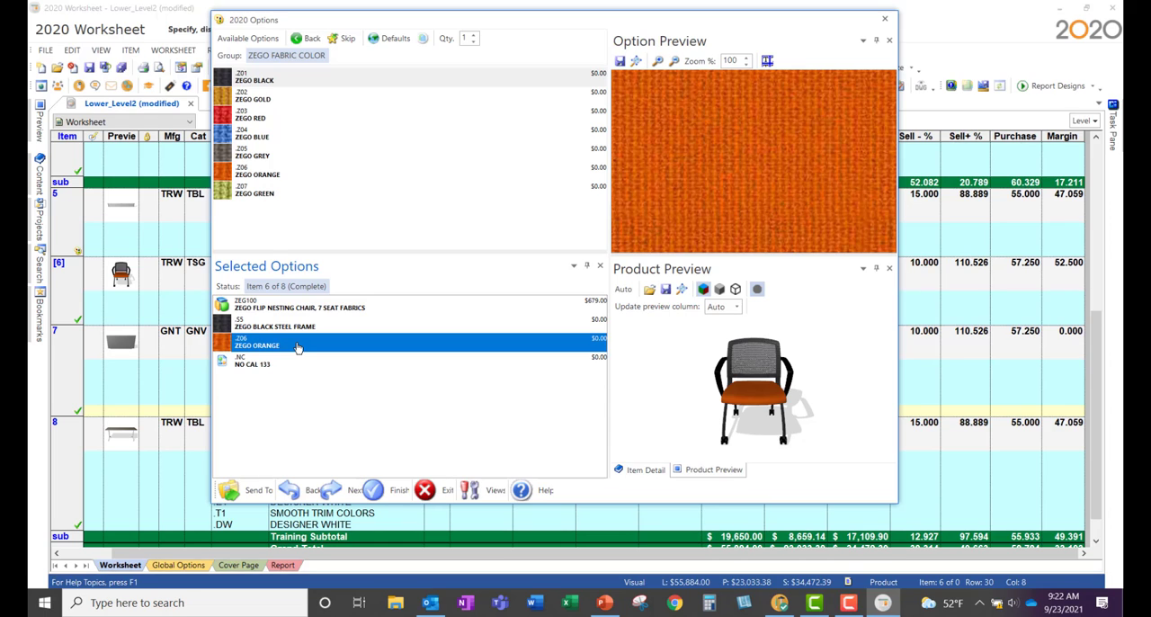
pyautogui.click(885, 20)
pyautogui.click(637, 355)
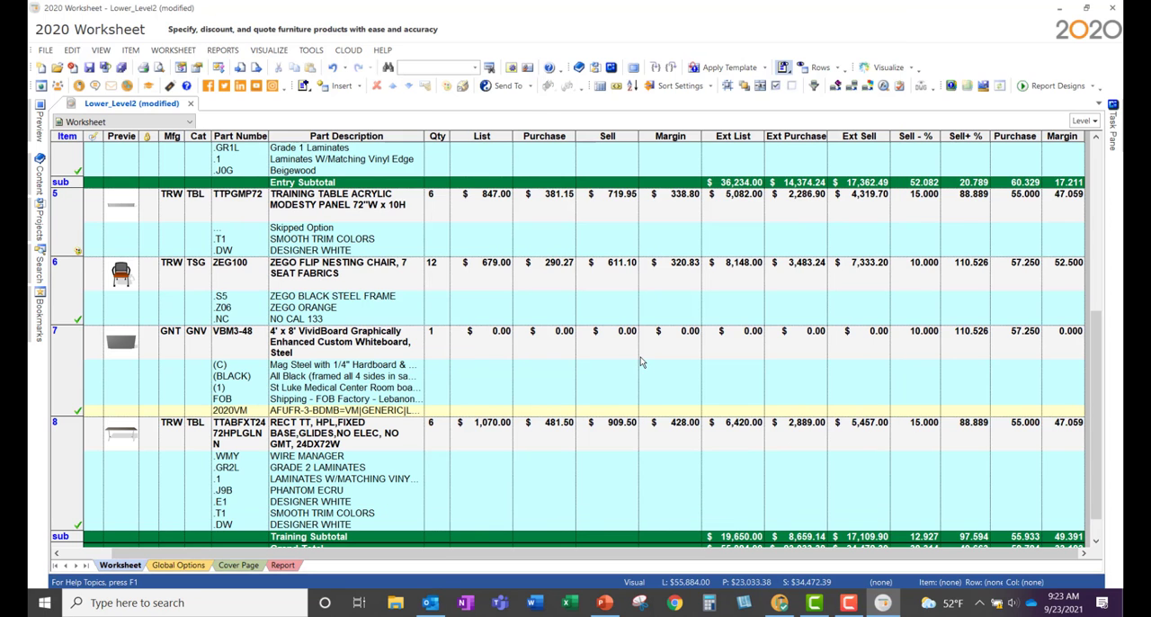
# Step: Visualize the classroom scene of the worksheet and switch to 2020 Visual Impression
pyautogui.click(888, 67)
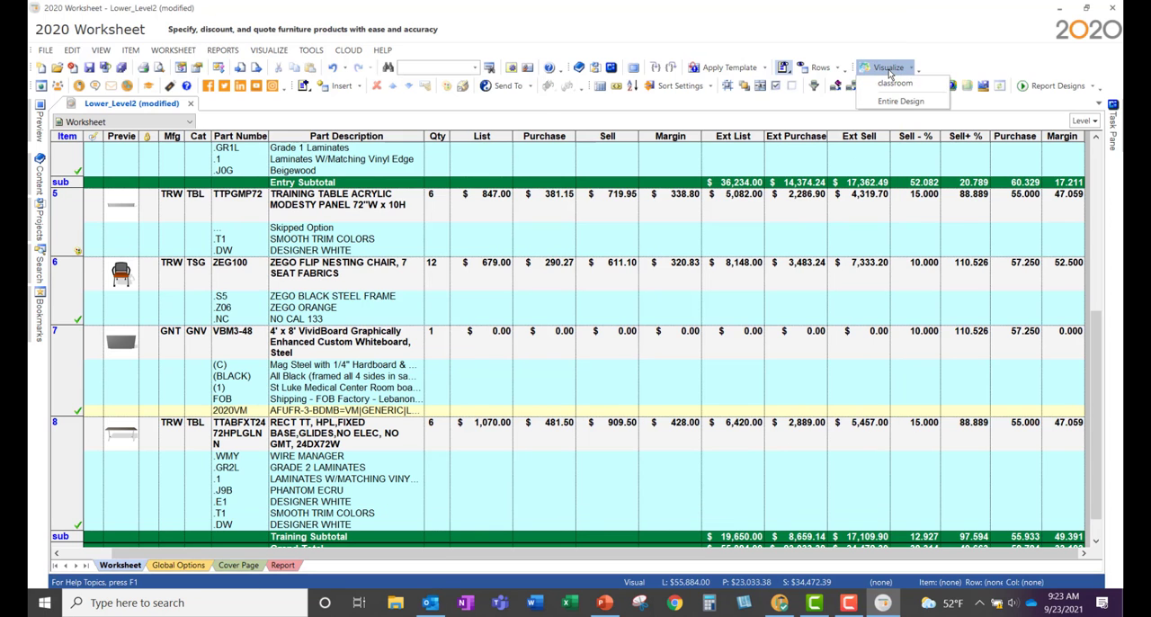
pyautogui.click(894, 83)
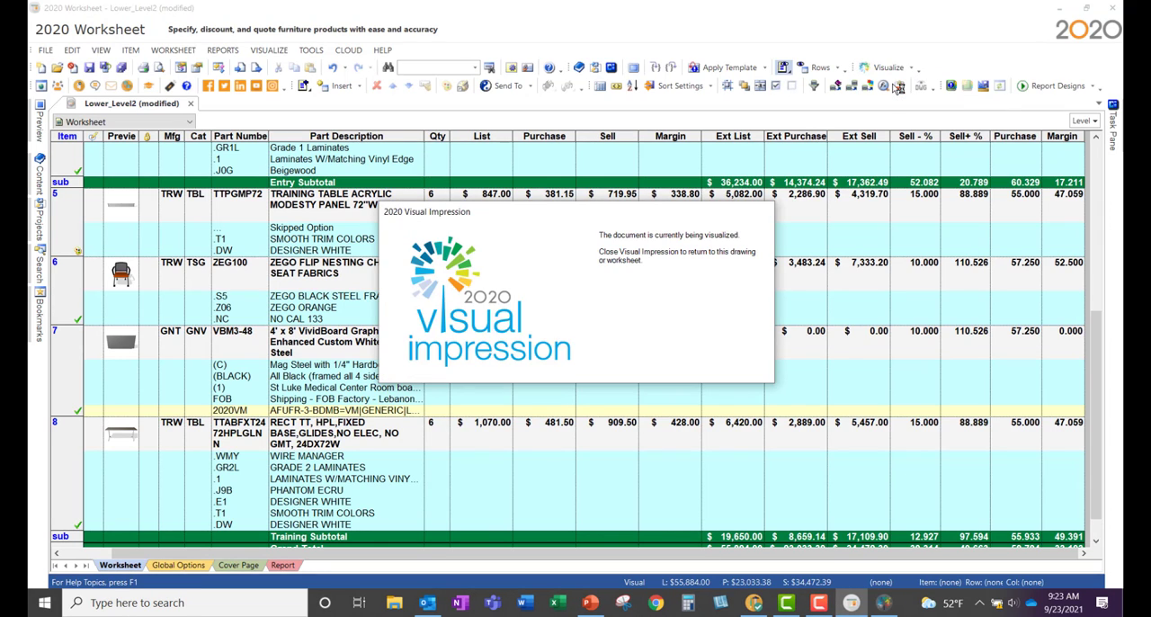
pyautogui.click(890, 604)
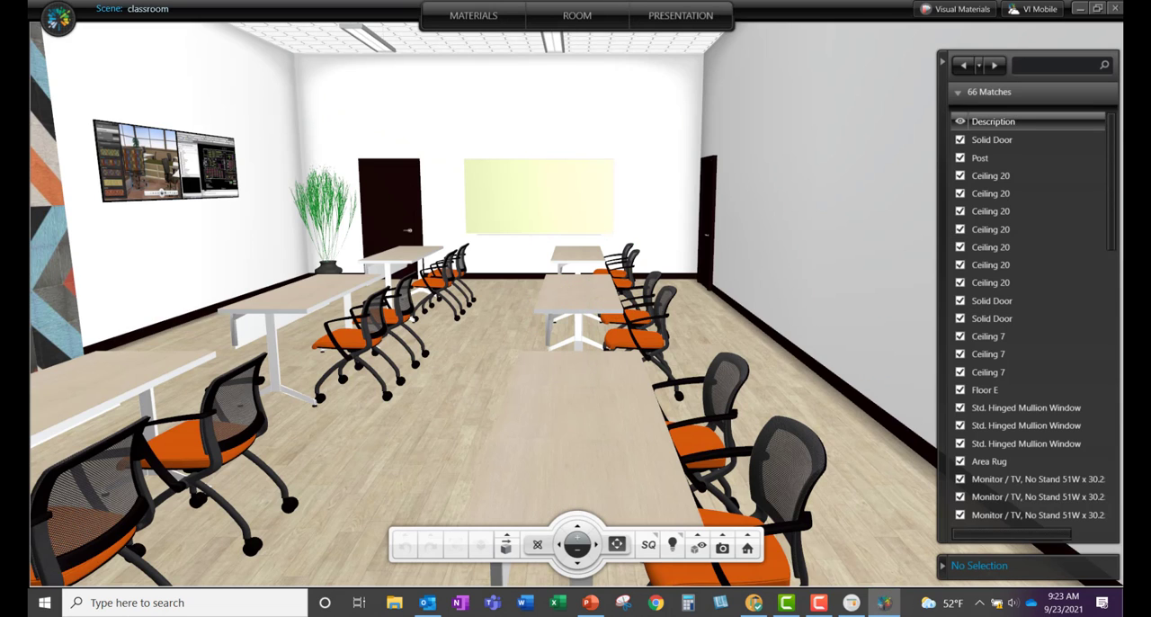
# Step: Change the fabric of the ZEGO flip nesting chair at the front training table to ZEGO GREEN, keeping the NO CAL 133 option
pyautogui.moveTo(730, 462); pyautogui.dragTo(743, 344, button='middle')
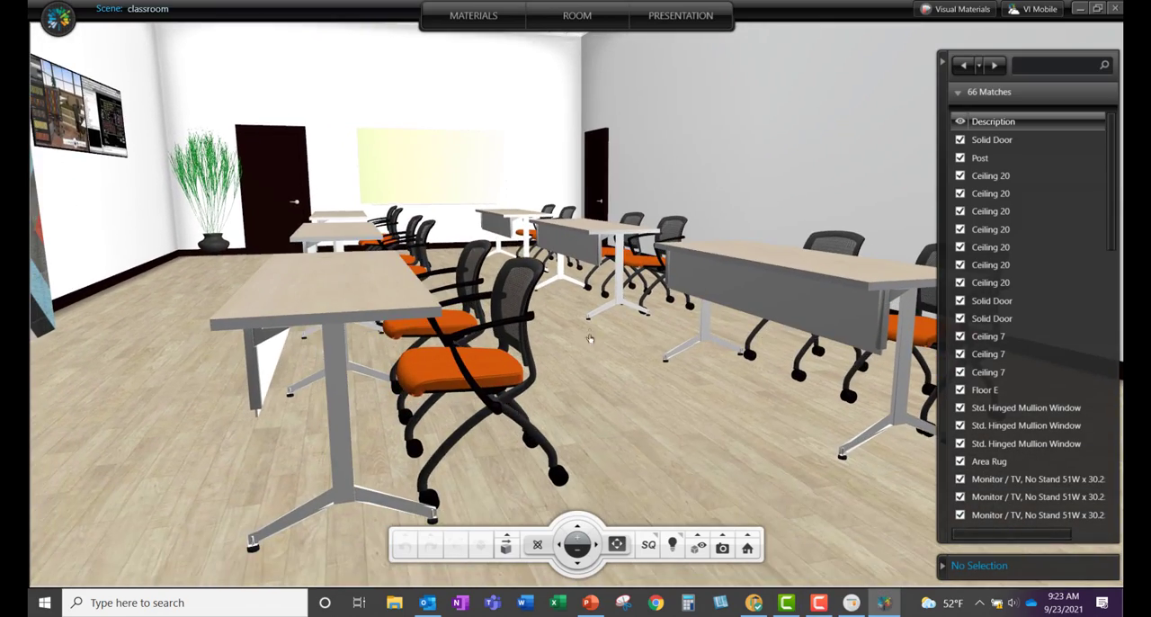
pyautogui.moveTo(589, 338); pyautogui.dragTo(586, 372, button='middle')
pyautogui.click(494, 467)
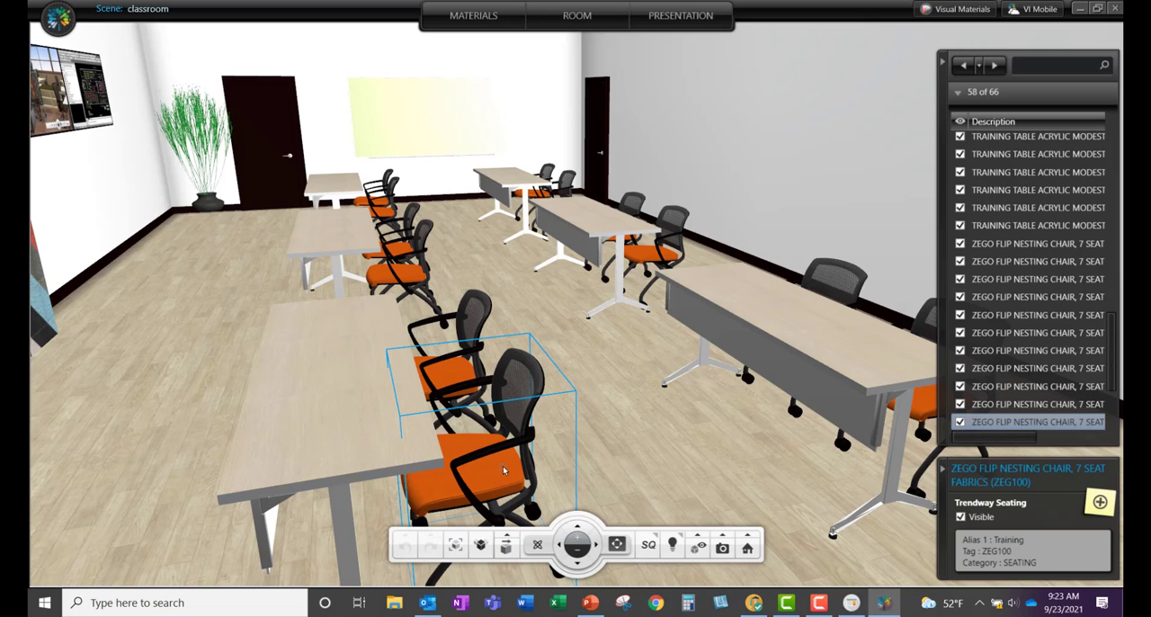
pyautogui.click(454, 16)
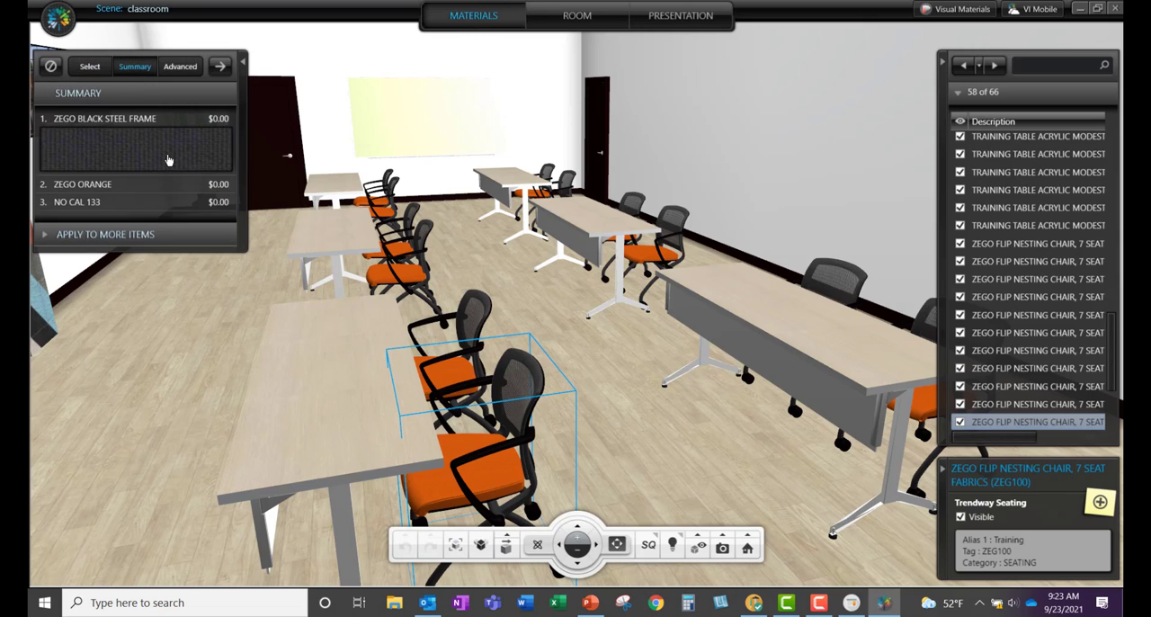
pyautogui.moveTo(166, 159)
pyautogui.click(144, 184)
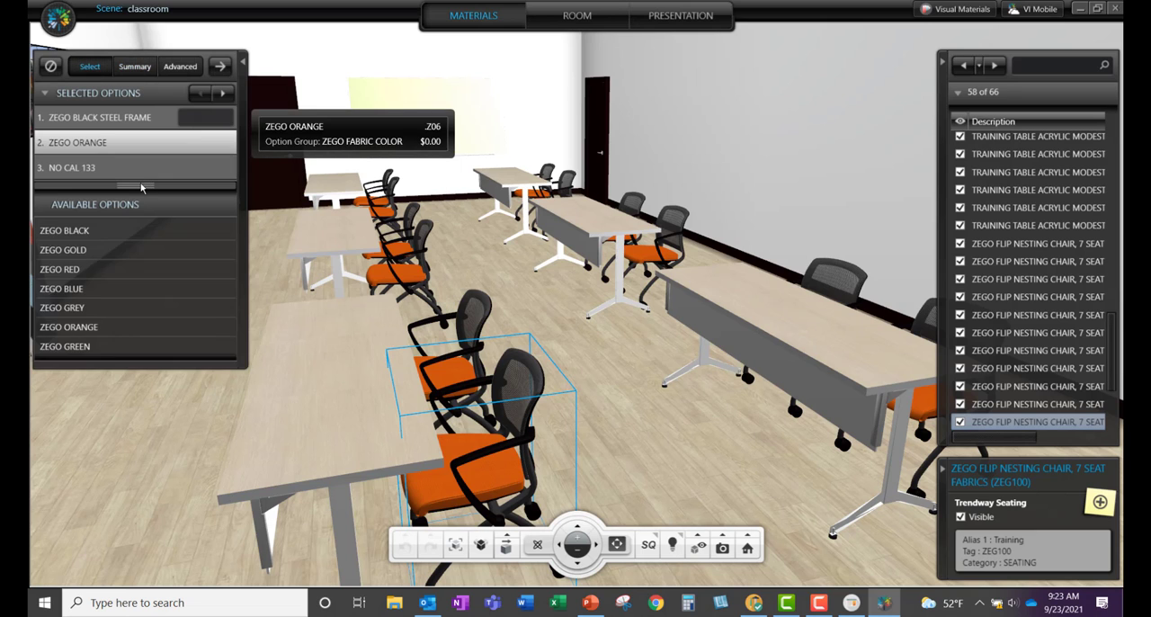
pyautogui.scroll(-3, 154, 320)
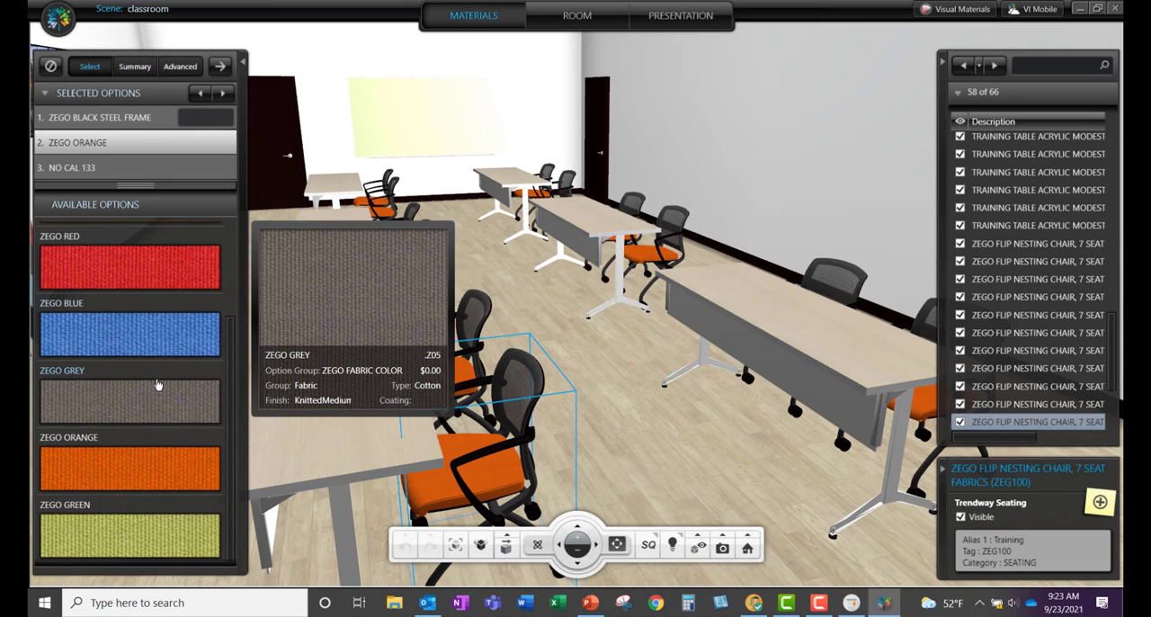
pyautogui.click(101, 537)
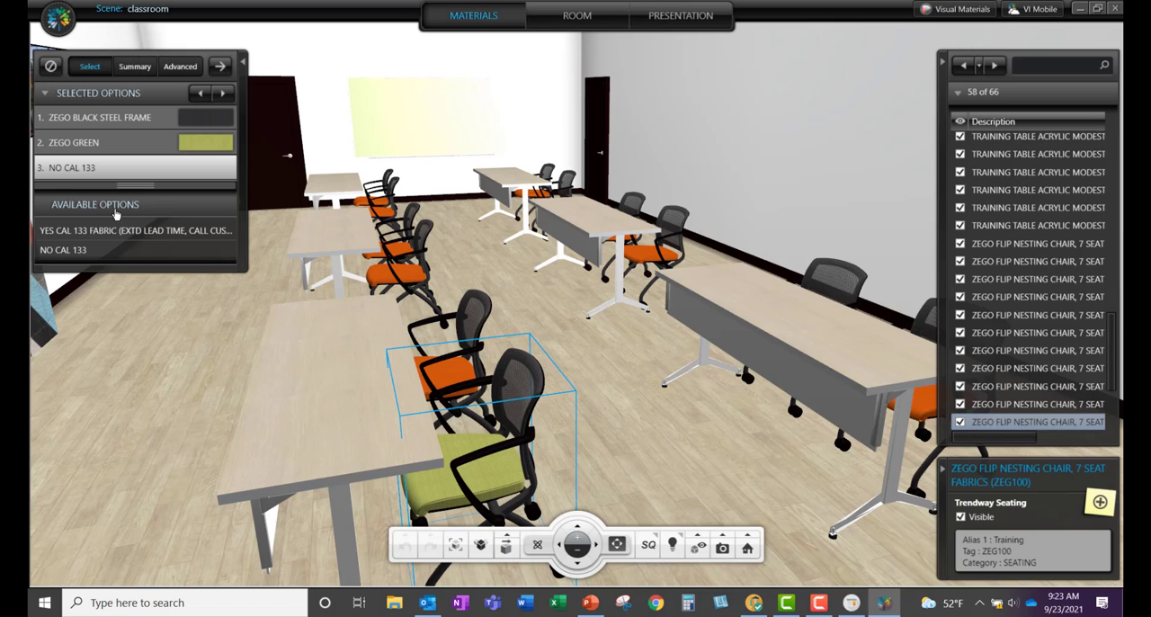
pyautogui.click(75, 257)
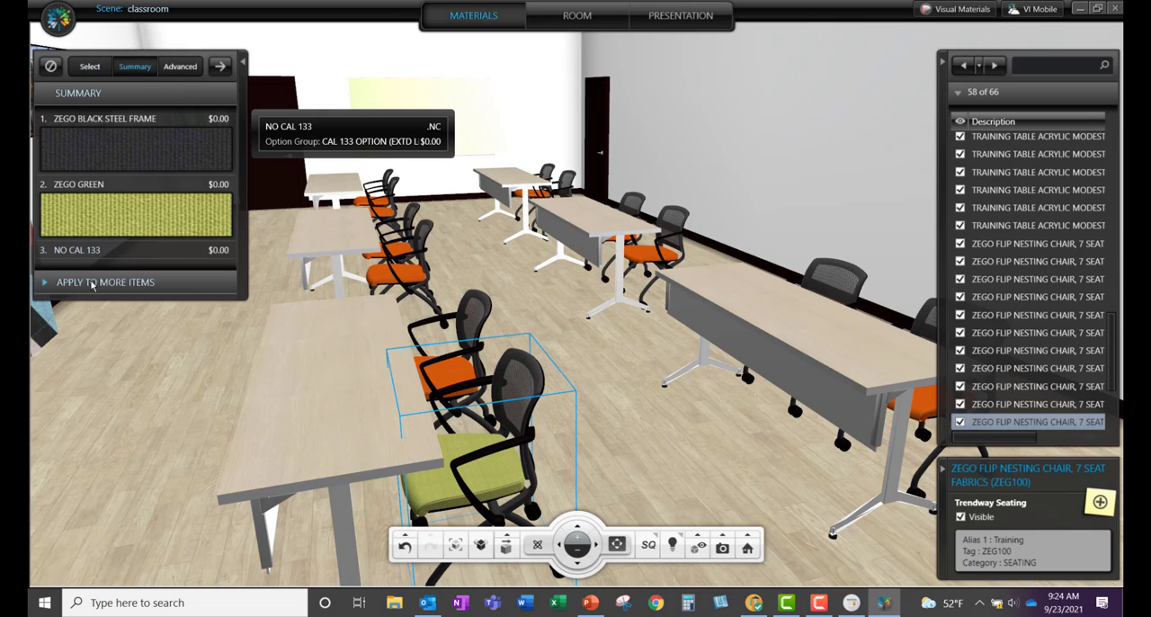
# Step: Apply the green chair's options to all occurrences of this item, then collapse the materials settings and clear the selection
pyautogui.click(92, 283)
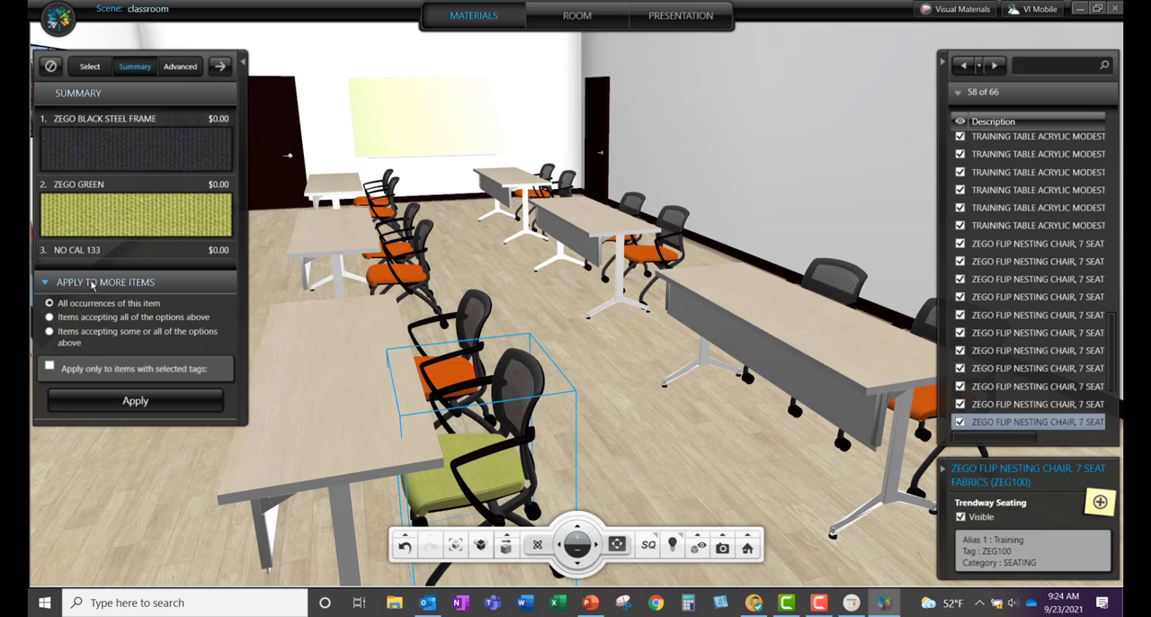
pyautogui.click(136, 403)
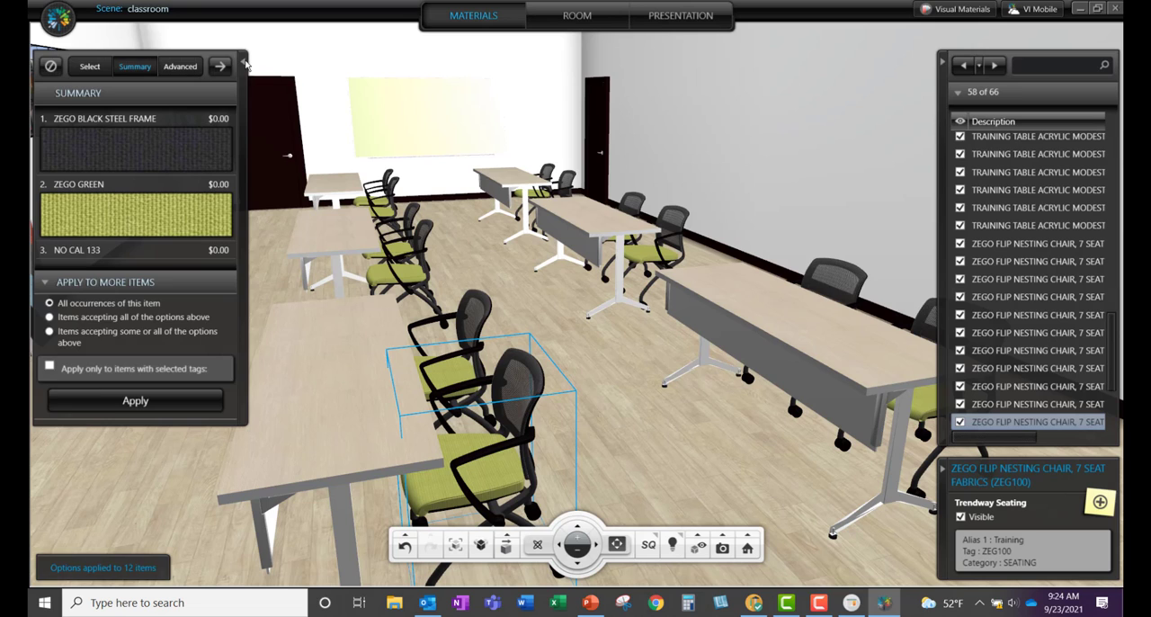
pyautogui.click(244, 59)
pyautogui.click(604, 396)
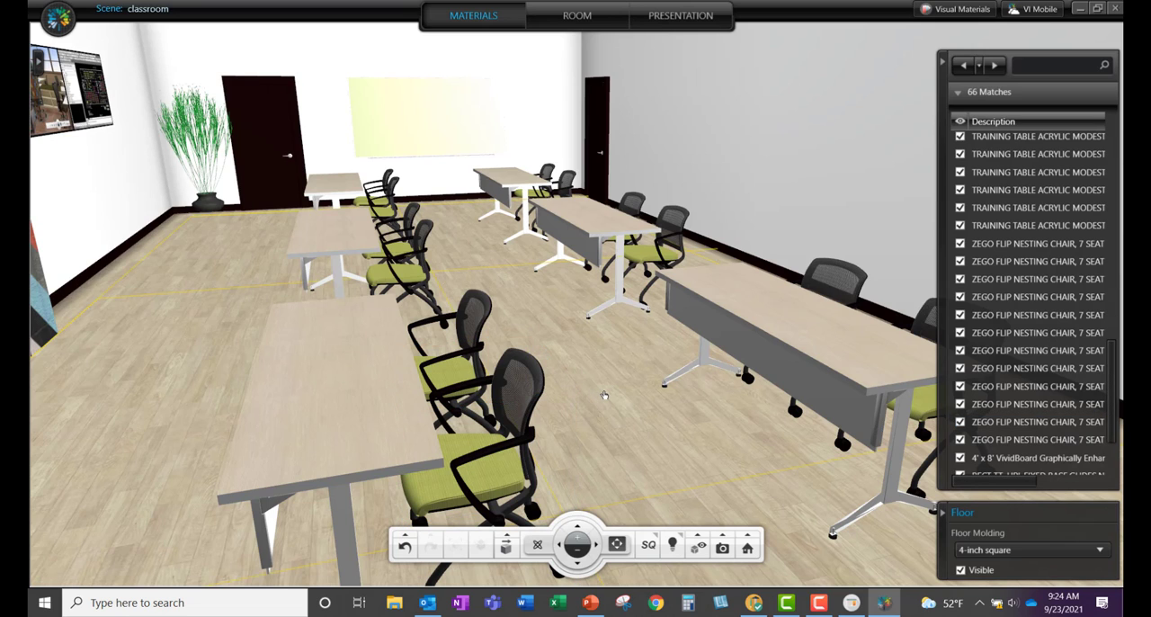
pyautogui.click(604, 394)
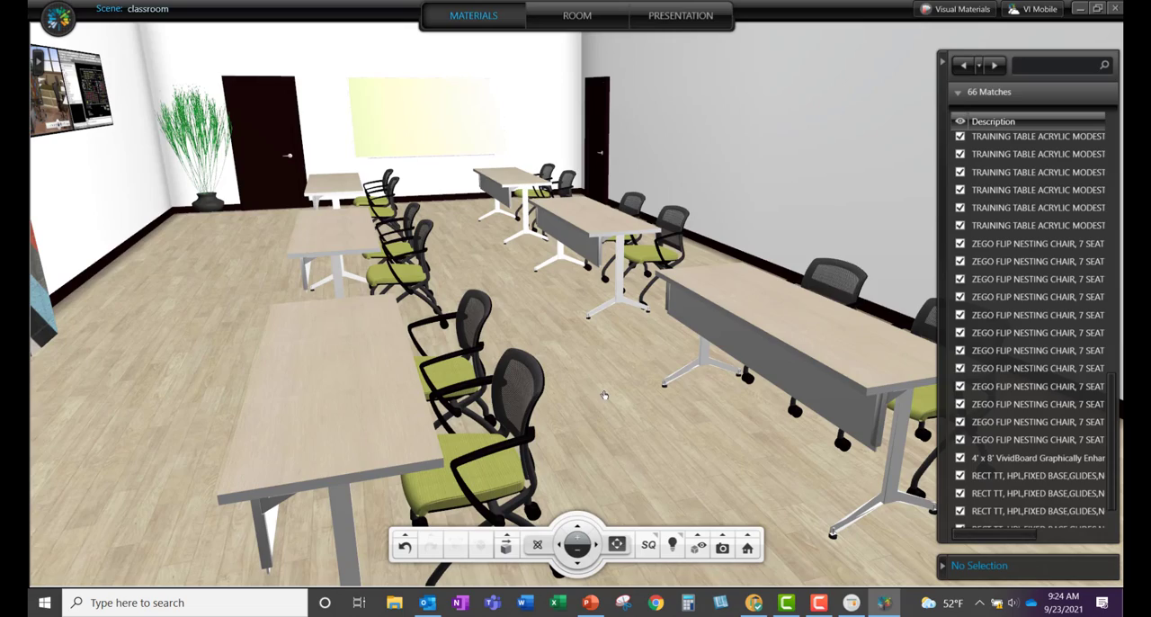
# Step: Look around the classroom from several angles to examine the re-covered chairs, walls, windows and lounge area
pyautogui.moveTo(604, 399); pyautogui.dragTo(737, 291)
pyautogui.moveTo(748, 386); pyautogui.dragTo(750, 361)
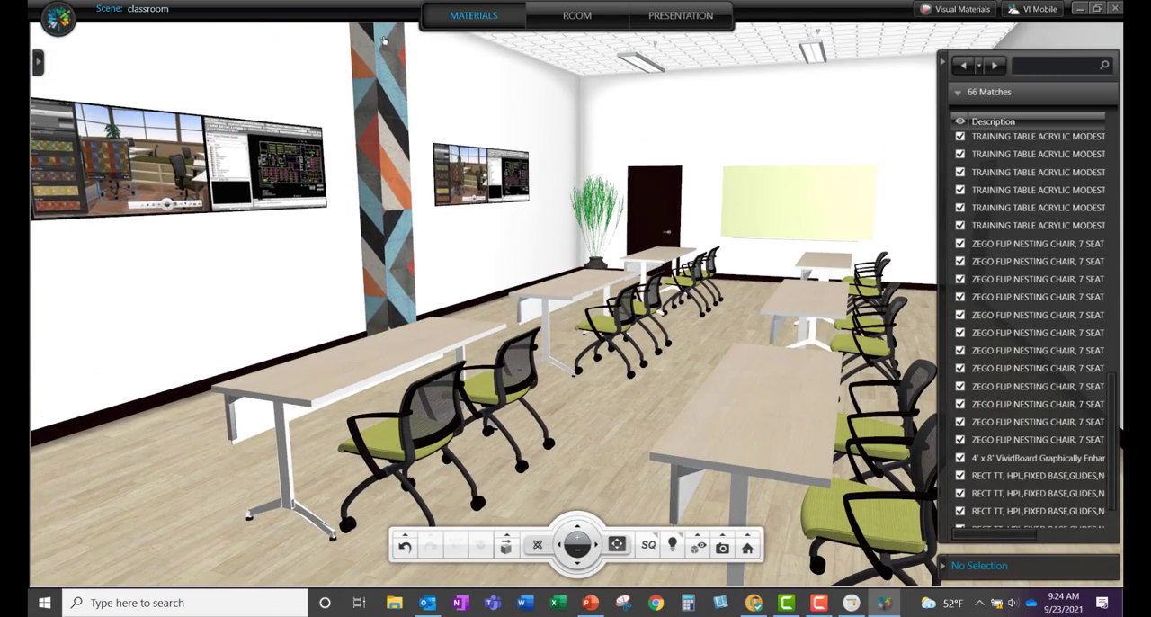
pyautogui.moveTo(456, 363); pyautogui.dragTo(347, 340)
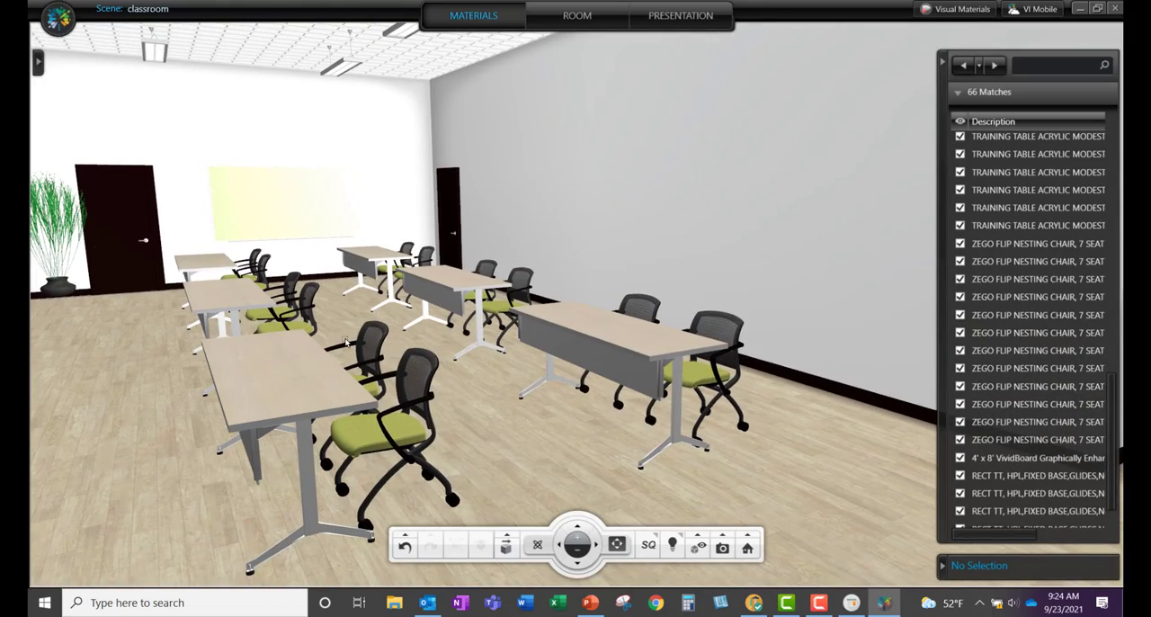
pyautogui.moveTo(480, 353); pyautogui.dragTo(416, 346)
pyautogui.scroll(1, 416, 345)
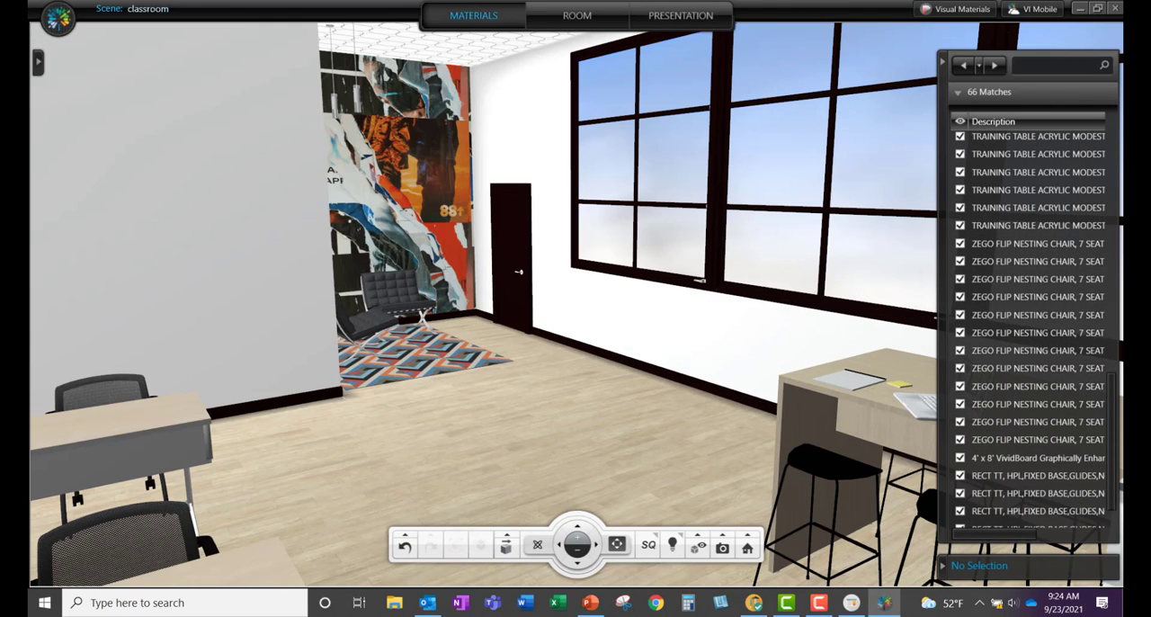
pyautogui.press('F10')
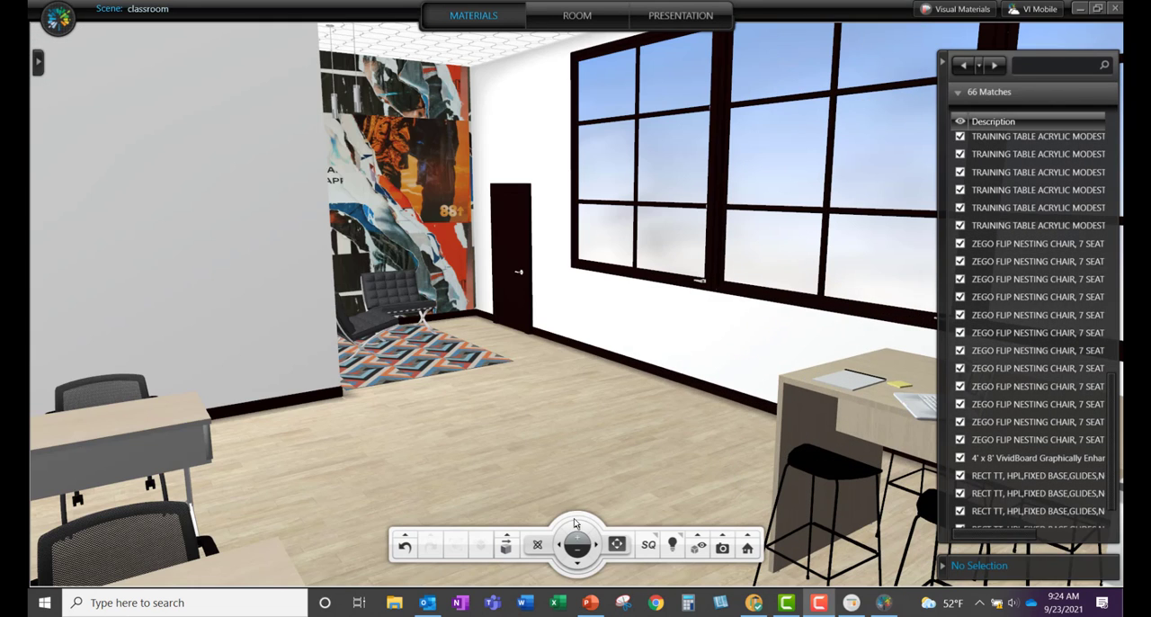
pyautogui.moveTo(570, 462); pyautogui.dragTo(421, 439, button='middle')
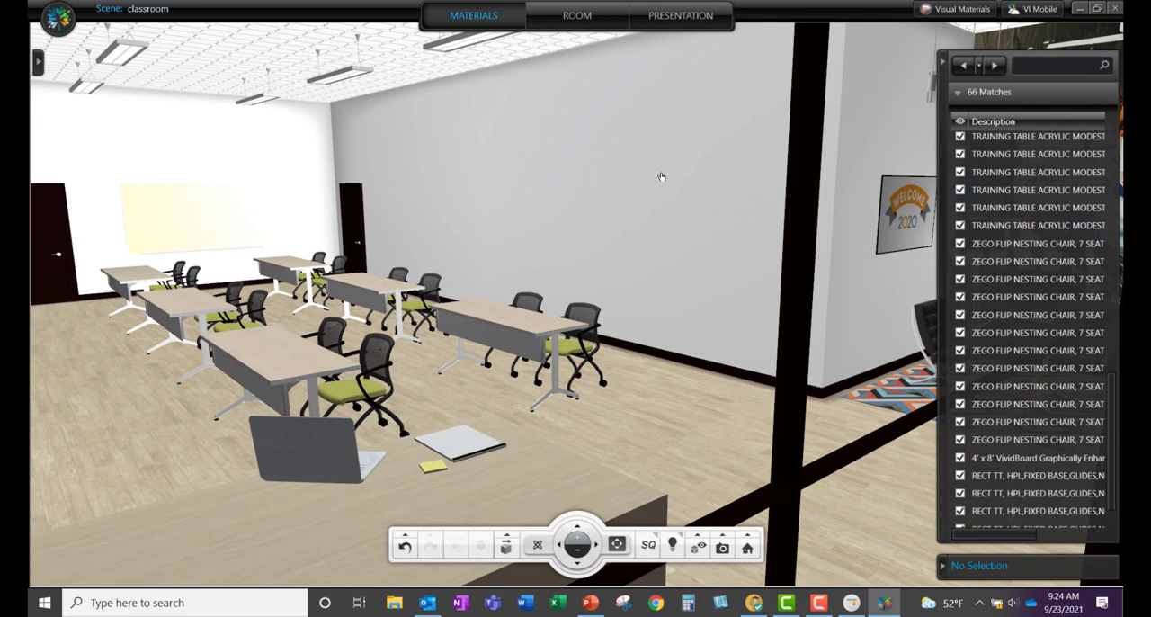
# Step: Select the long grey wall beside the training tables and turn off Apply to all Walls in its material settings
pyautogui.click(665, 179)
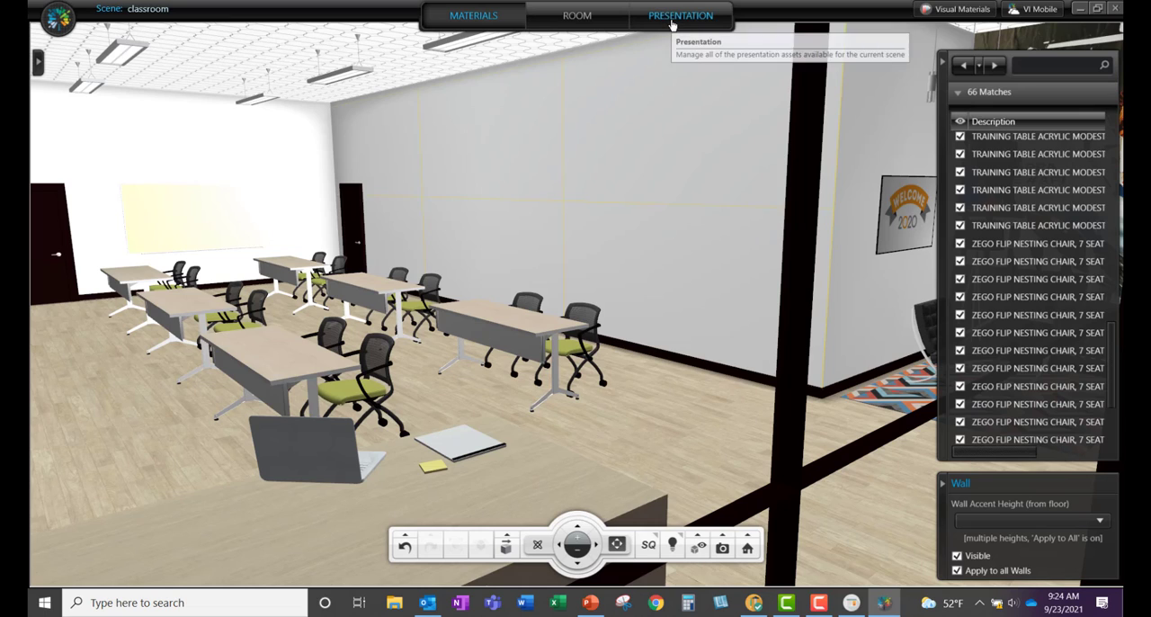
pyautogui.click(40, 62)
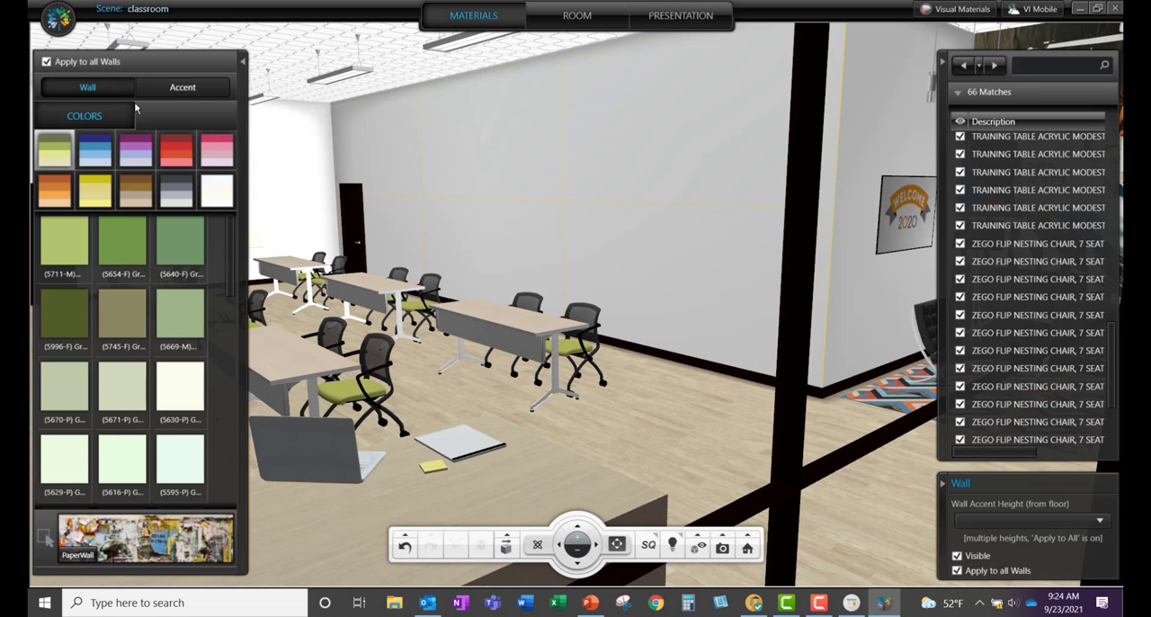
pyautogui.click(81, 62)
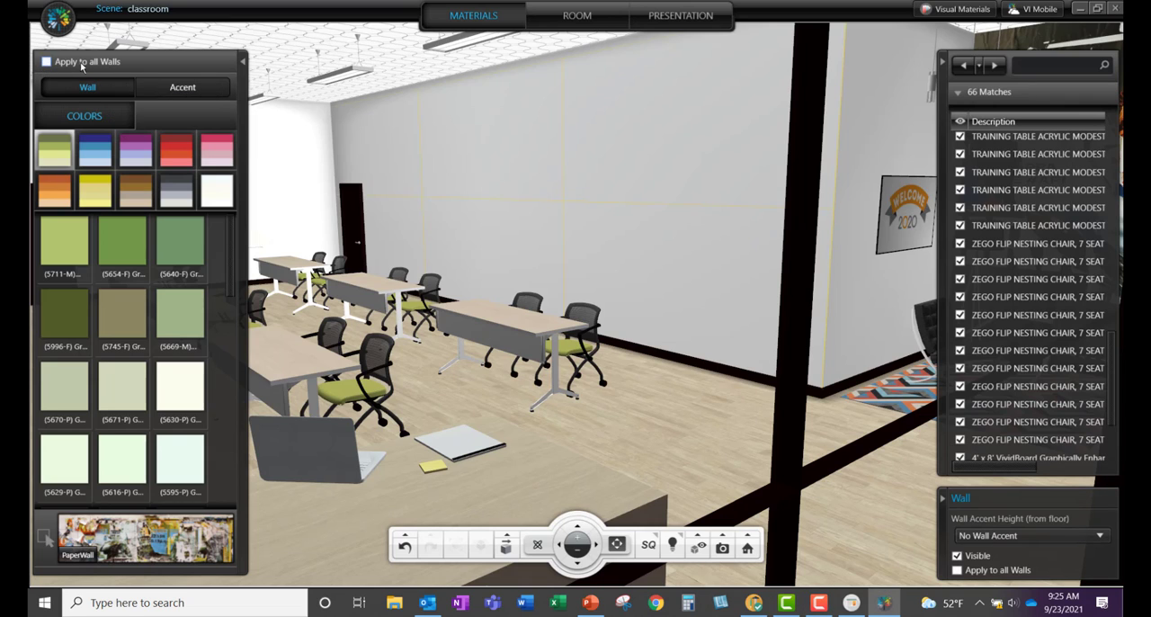
# Step: Apply the PaperWall material from the color palettes as the accent on the selected wall, then clear the selection
pyautogui.click(163, 89)
pyautogui.click(149, 144)
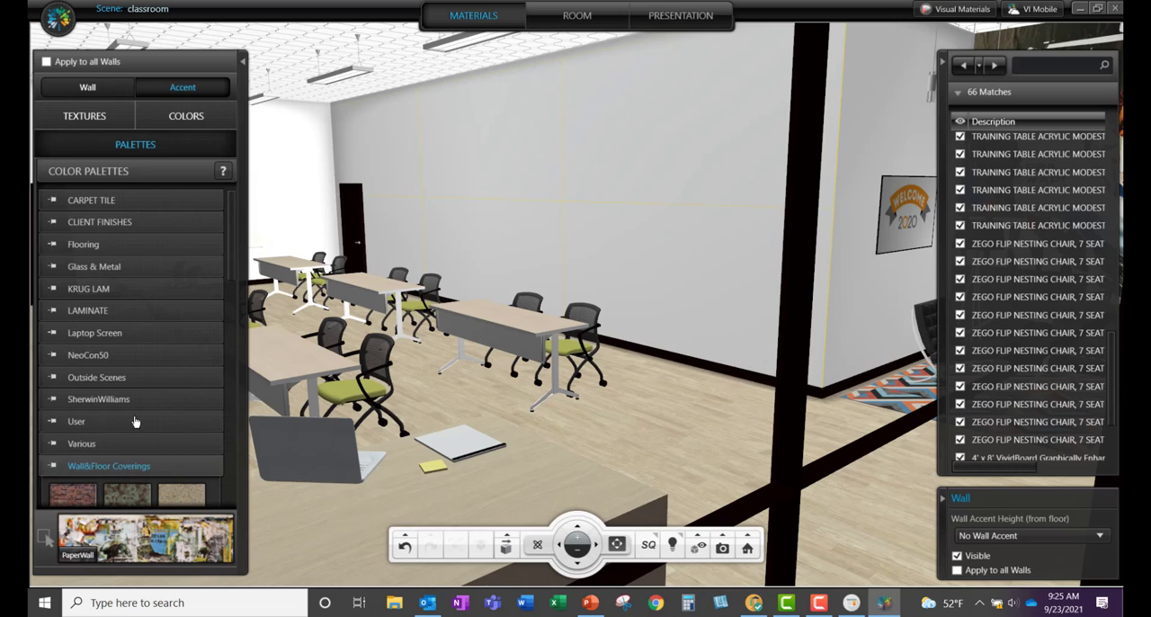
pyautogui.scroll(-10, 144, 395)
pyautogui.scroll(-4, 157, 357)
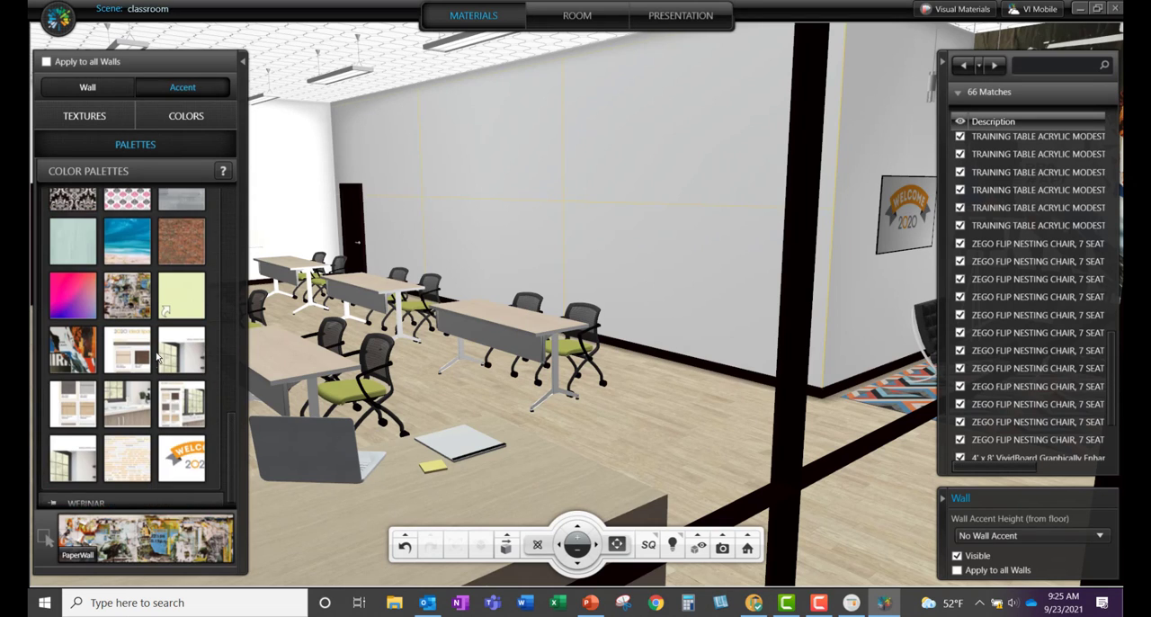
pyautogui.click(131, 294)
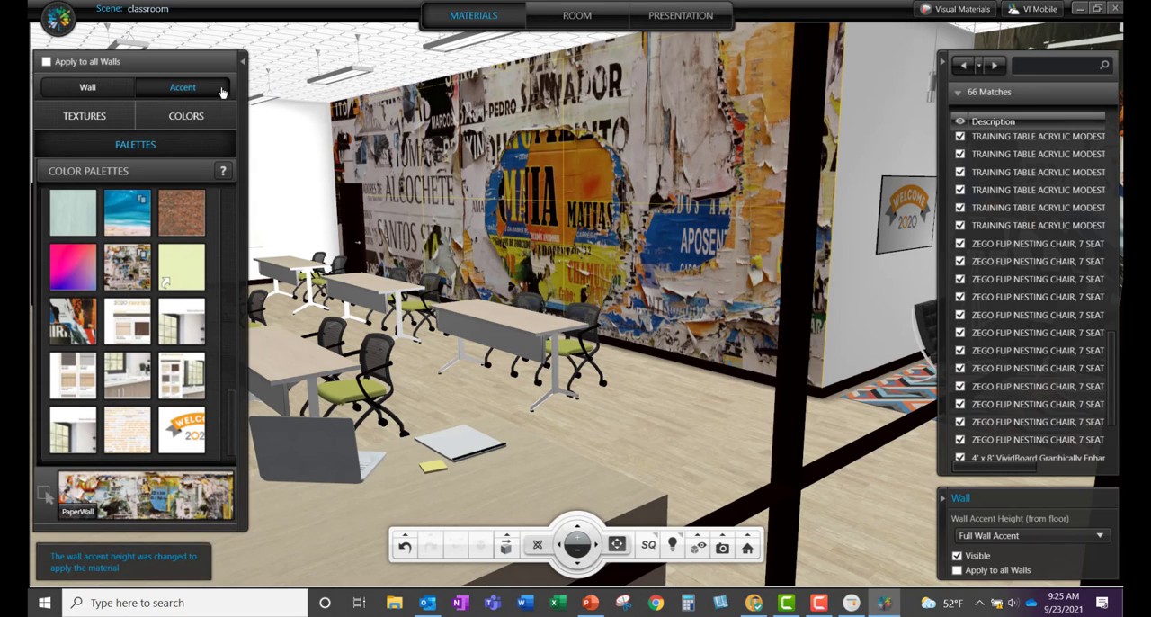
pyautogui.click(243, 63)
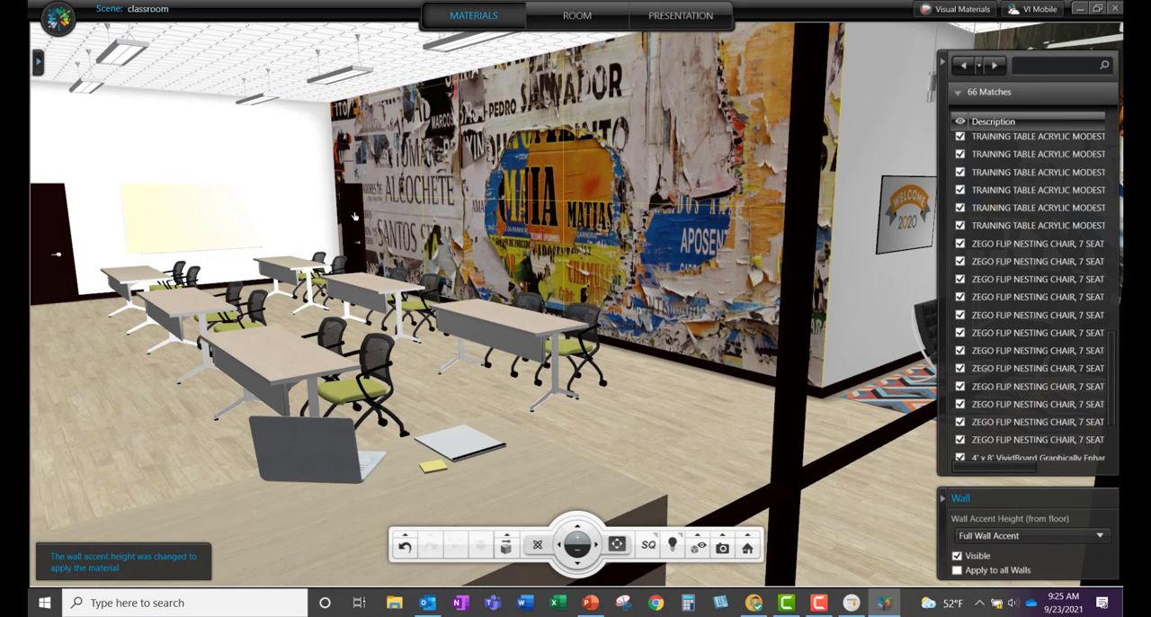
pyautogui.click(583, 403)
pyautogui.click(587, 420)
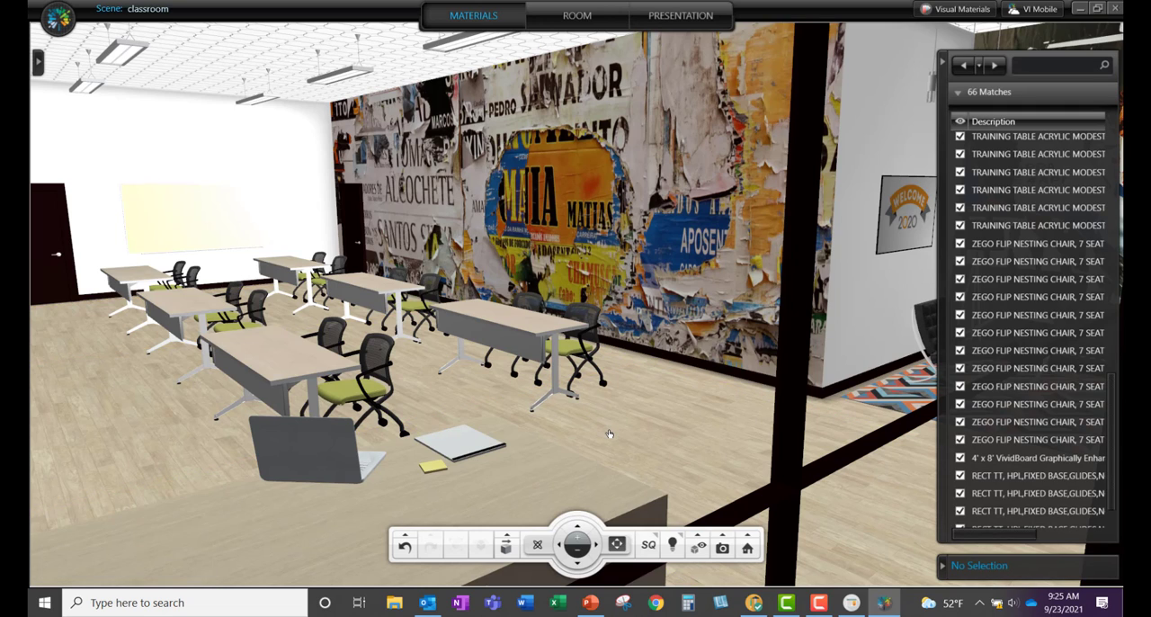
pyautogui.scroll(3, 608, 433)
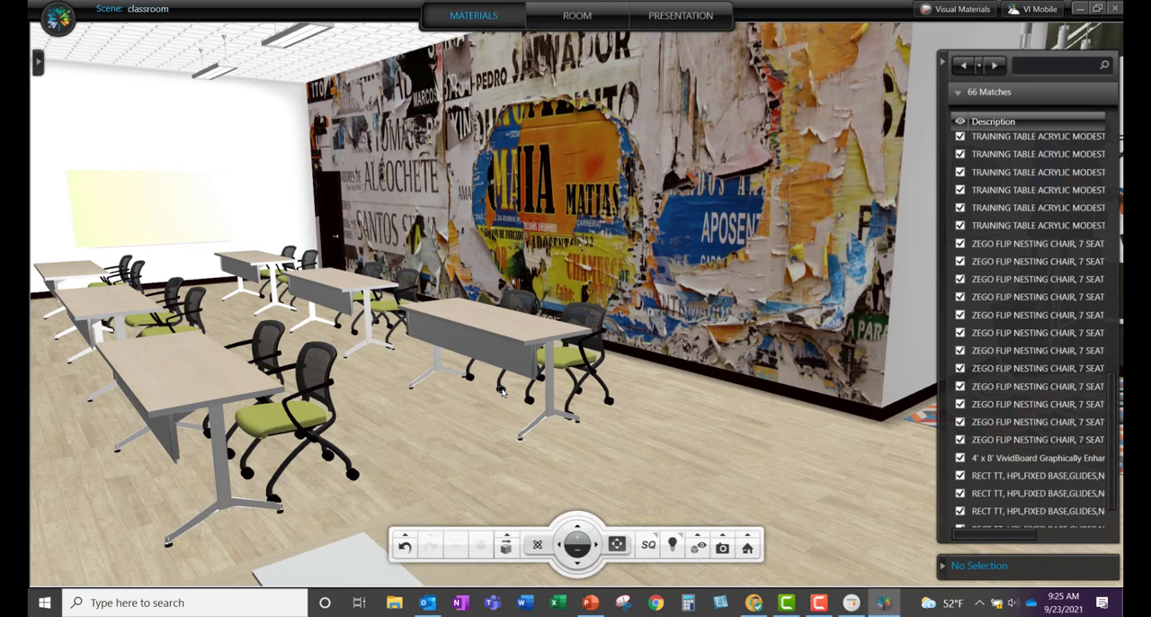
# Step: Hide the completed items in the classroom so that only items with unfinished options stay displayed
pyautogui.click(698, 542)
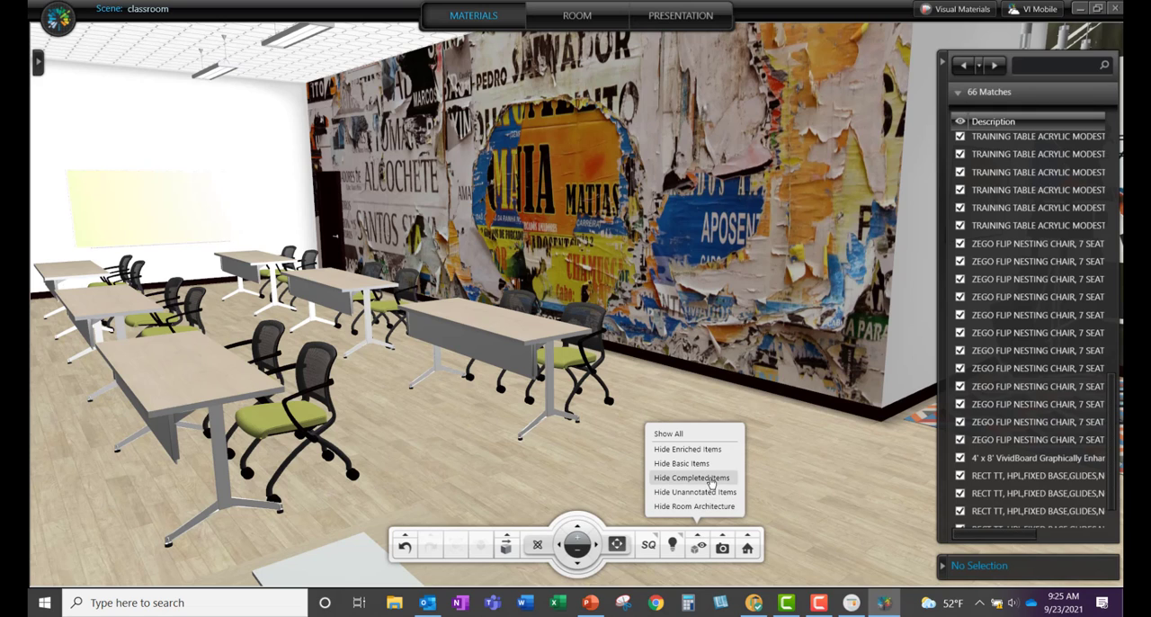
pyautogui.click(710, 480)
pyautogui.moveTo(620, 441); pyautogui.dragTo(584, 435)
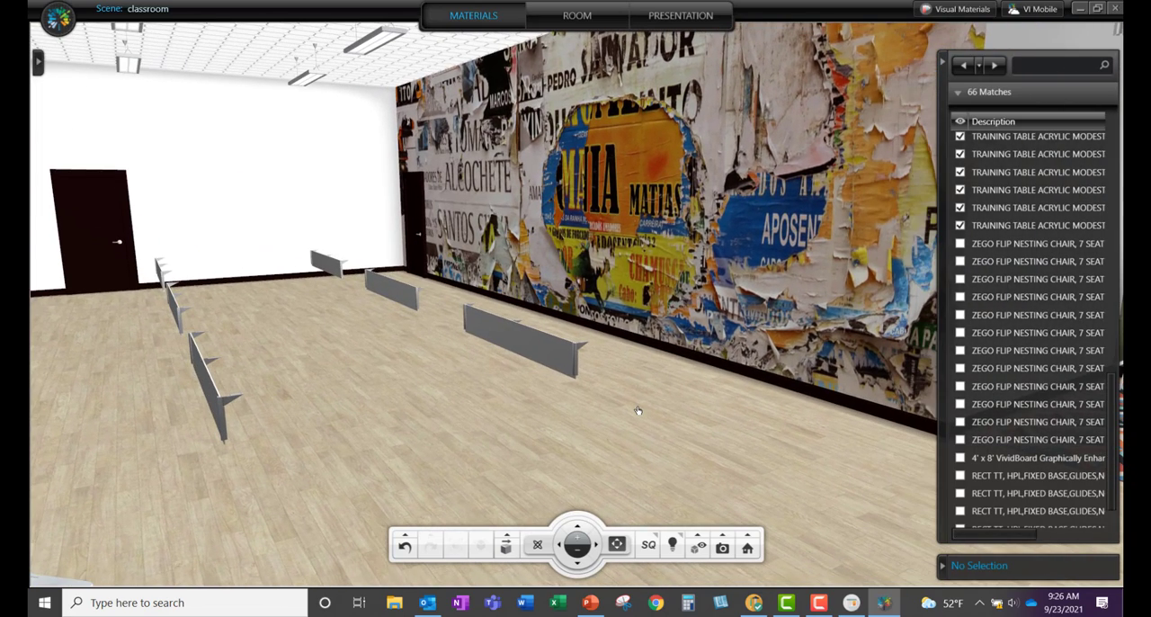
# Step: Set the acrylic modesty panel's insert material to PLEXIGLASS CLEAR and apply the options to all occurrences of this item
pyautogui.click(564, 347)
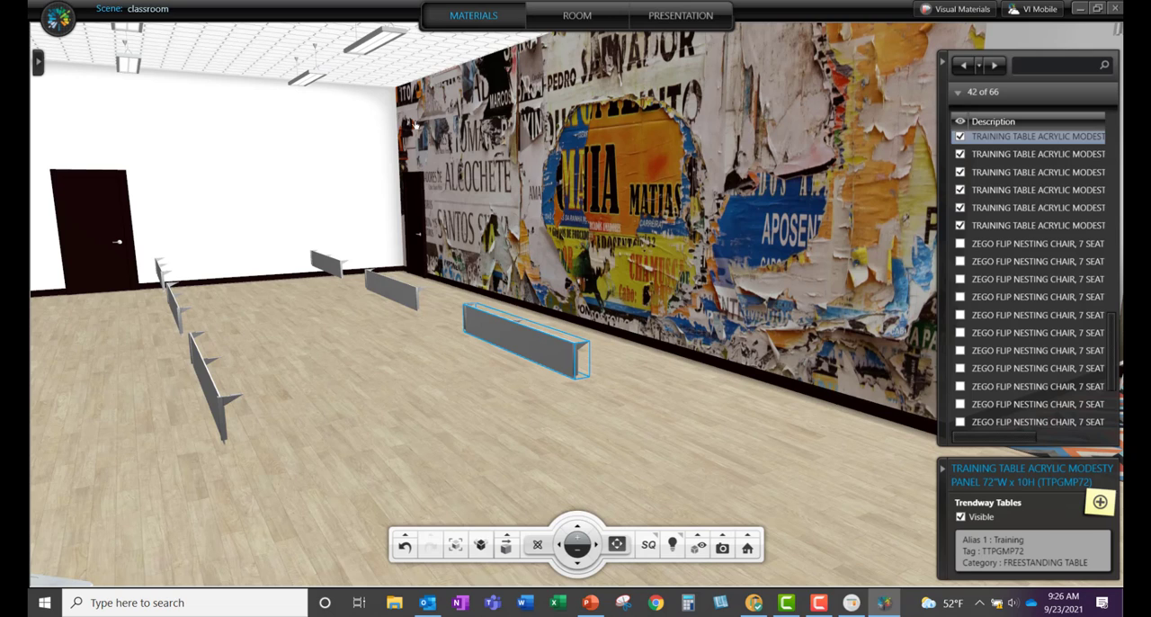
pyautogui.click(37, 63)
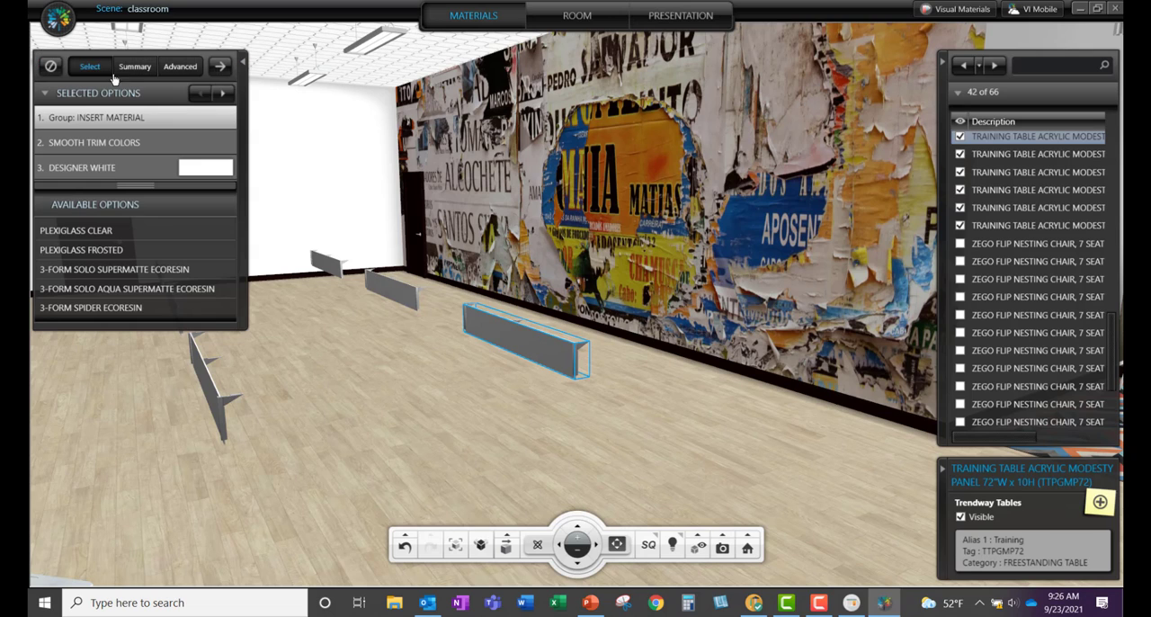
pyautogui.click(114, 231)
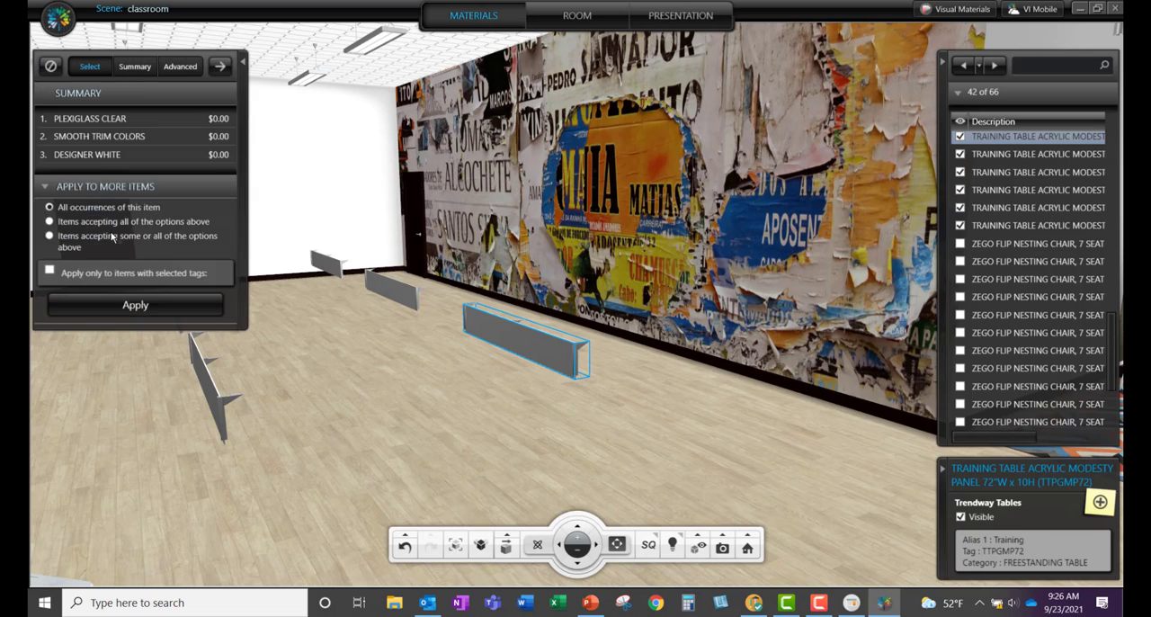
pyautogui.click(134, 353)
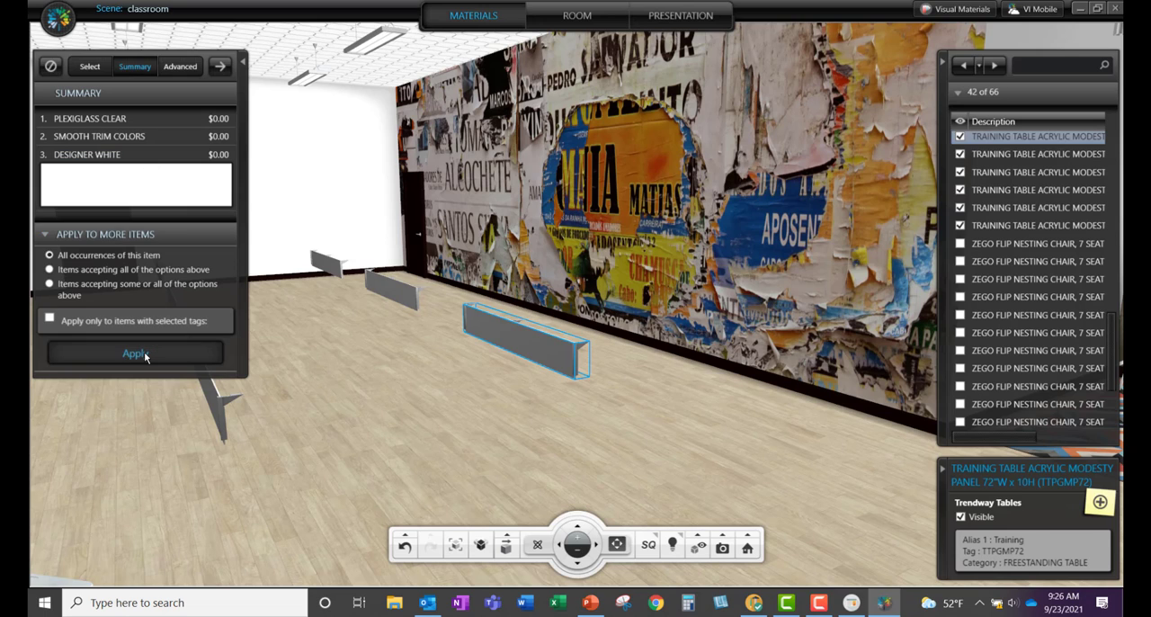
# Step: Hide the completed items again and look around the whole room to check for items with unfinished options
pyautogui.click(698, 545)
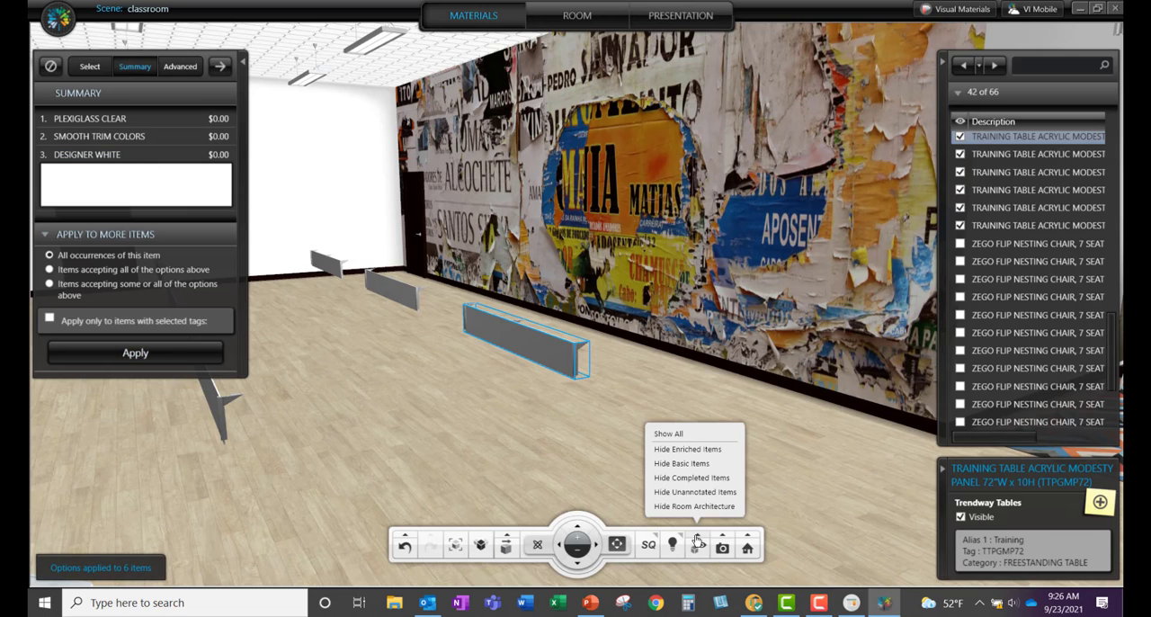
pyautogui.click(703, 477)
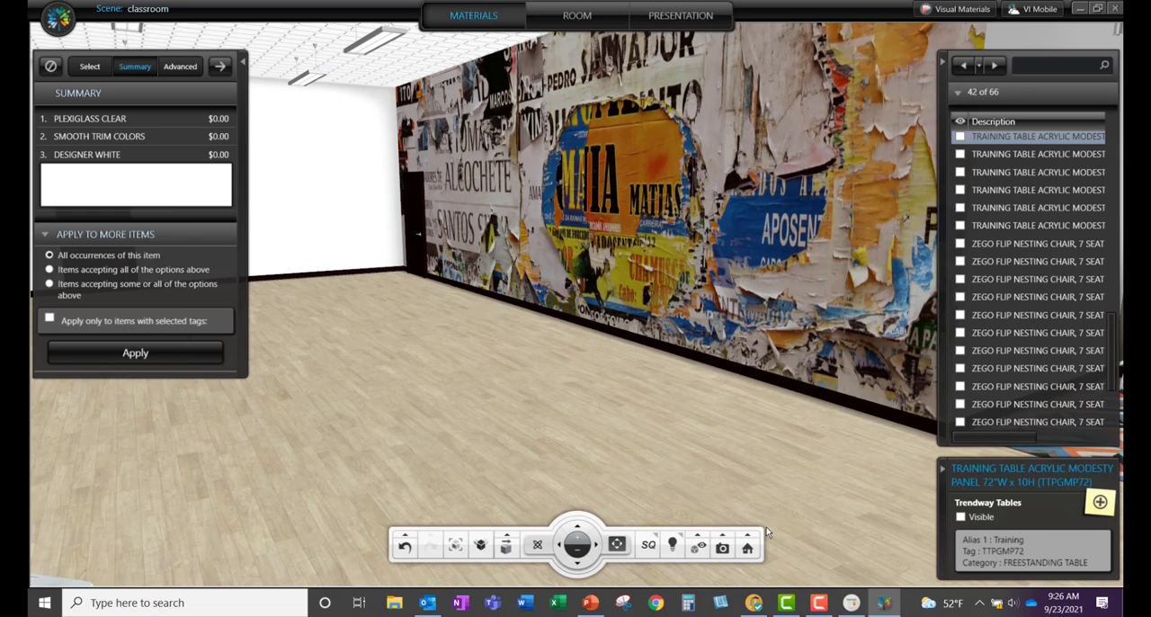
pyautogui.moveTo(550, 421); pyautogui.dragTo(791, 447)
pyautogui.moveTo(467, 433); pyautogui.dragTo(738, 464)
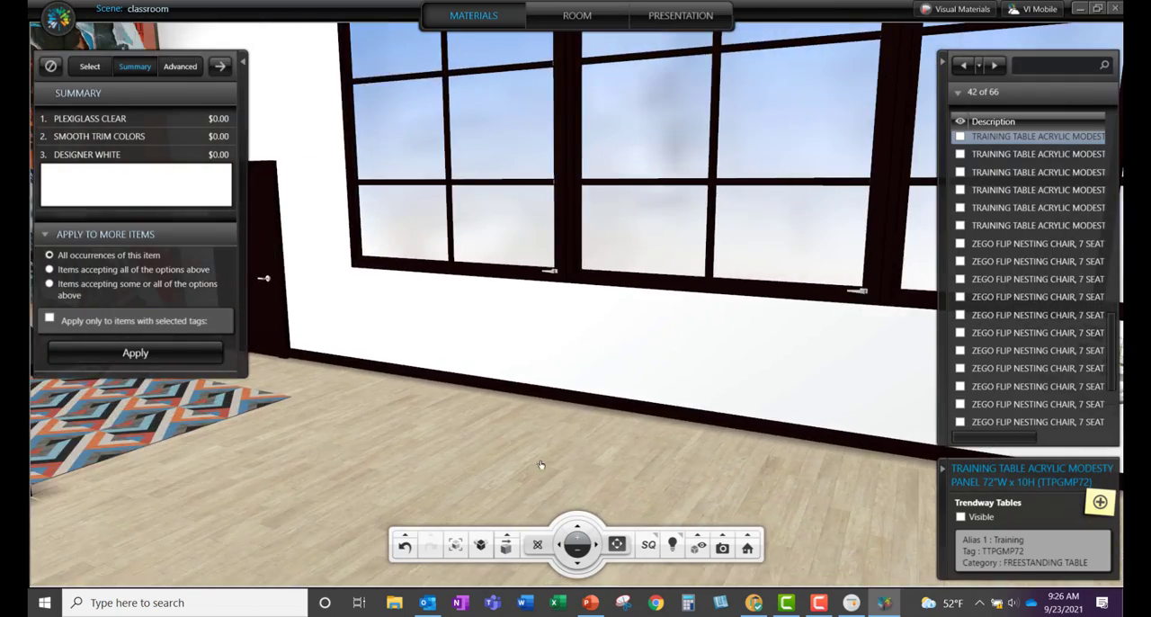
pyautogui.moveTo(542, 465); pyautogui.dragTo(793, 474)
pyautogui.moveTo(557, 445); pyautogui.dragTo(789, 450)
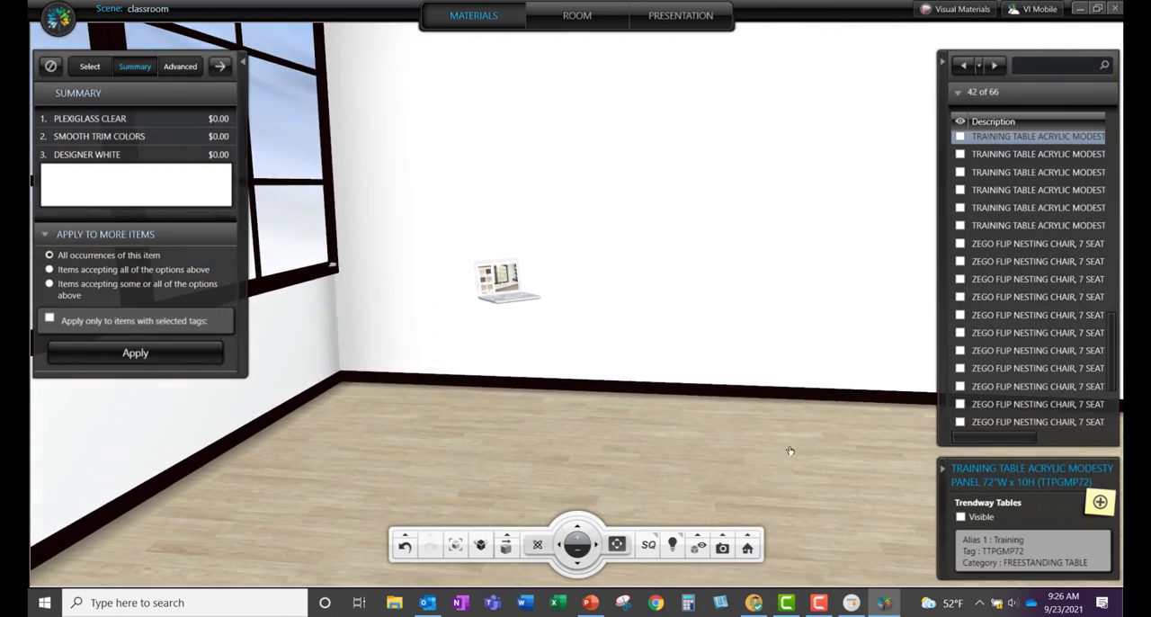
pyautogui.moveTo(671, 439); pyautogui.dragTo(753, 436)
pyautogui.moveTo(683, 424); pyautogui.dragTo(654, 427)
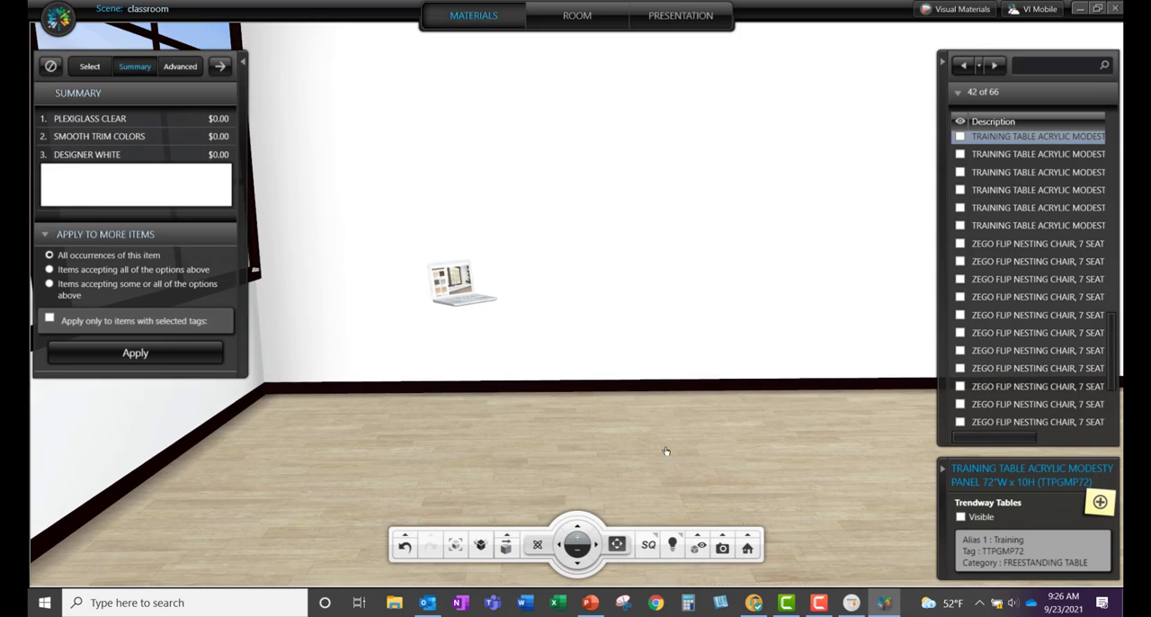
# Step: Show all items in the classroom again, turn back to the training tables, and collapse the materials settings
pyautogui.click(720, 537)
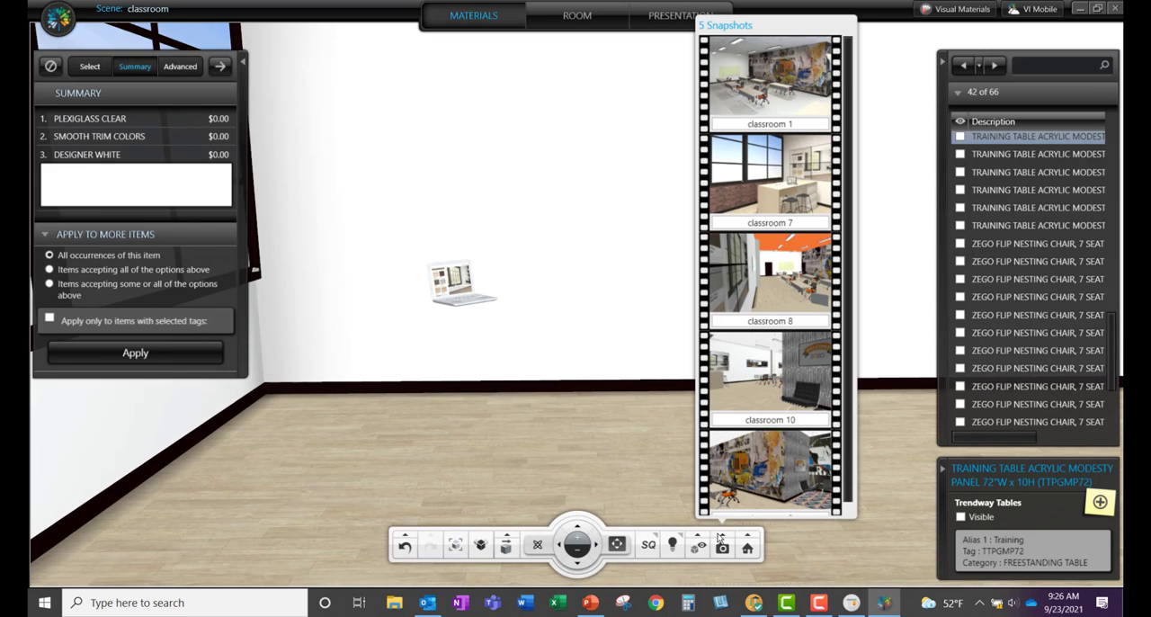
pyautogui.click(698, 537)
pyautogui.click(672, 433)
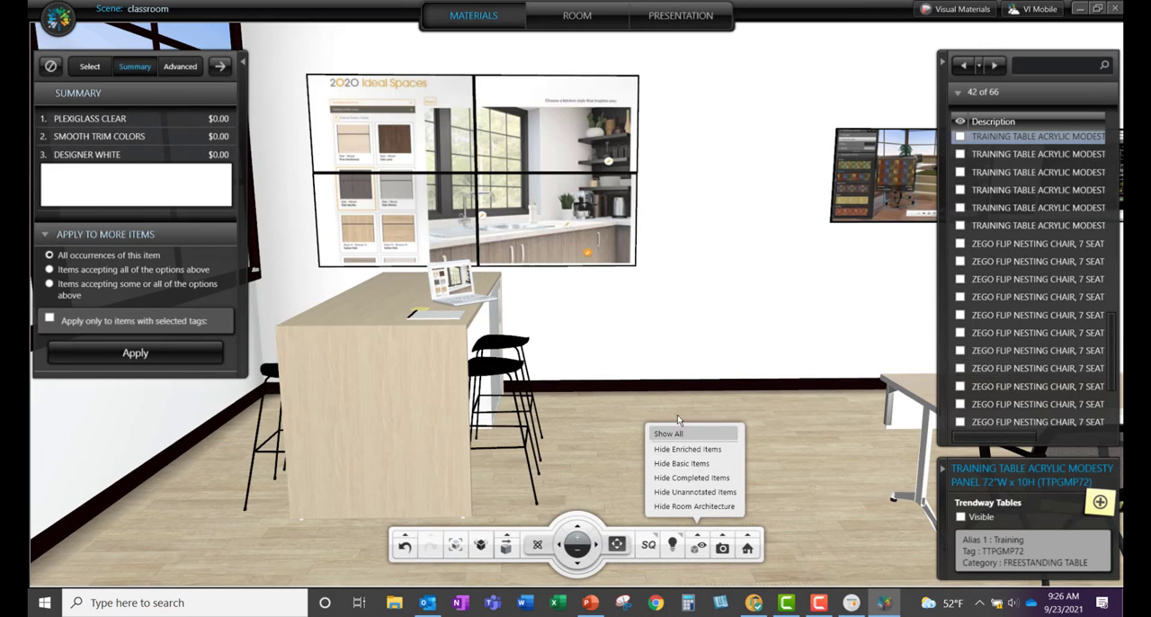
pyautogui.moveTo(639, 441); pyautogui.dragTo(799, 454)
pyautogui.moveTo(597, 438); pyautogui.dragTo(730, 449)
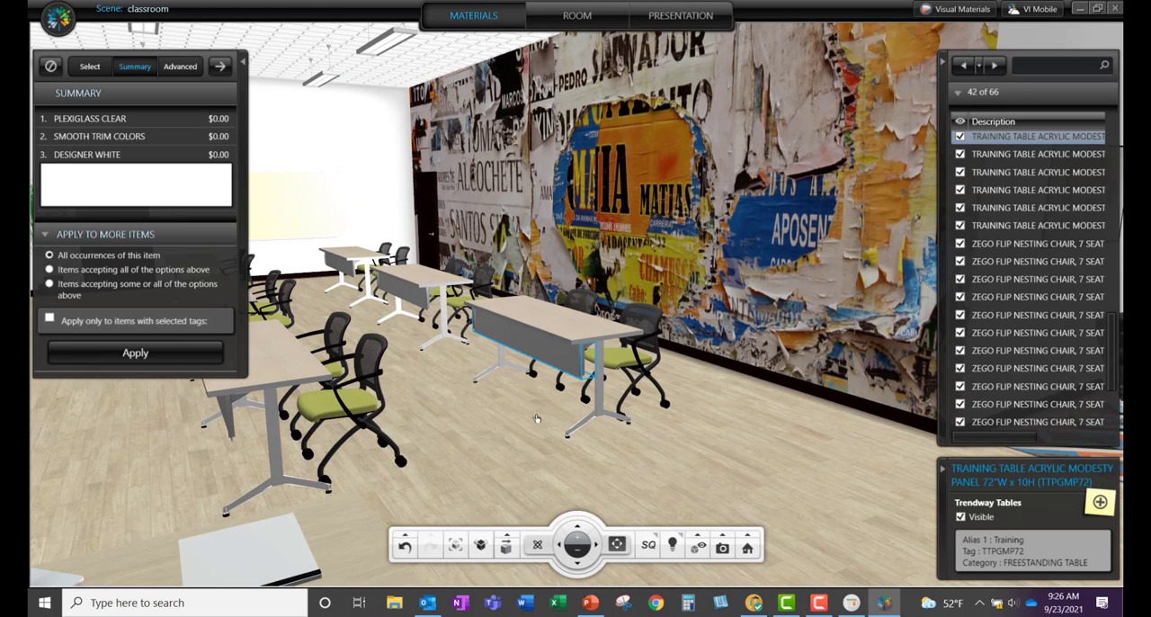
pyautogui.moveTo(537, 418); pyautogui.dragTo(558, 418)
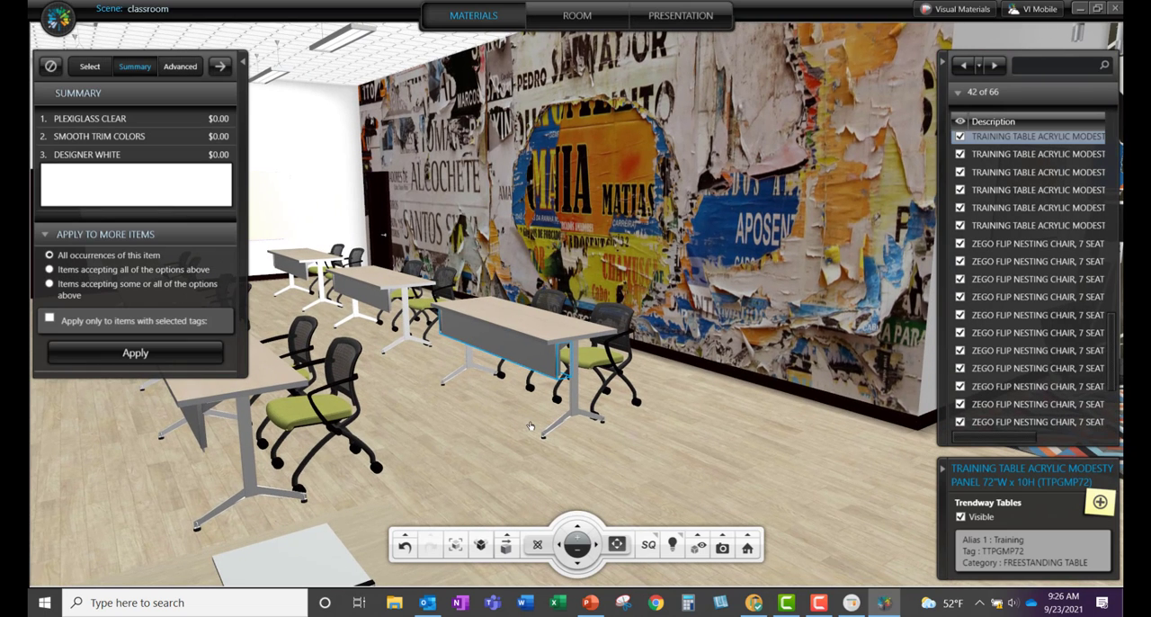
pyautogui.press('F10')
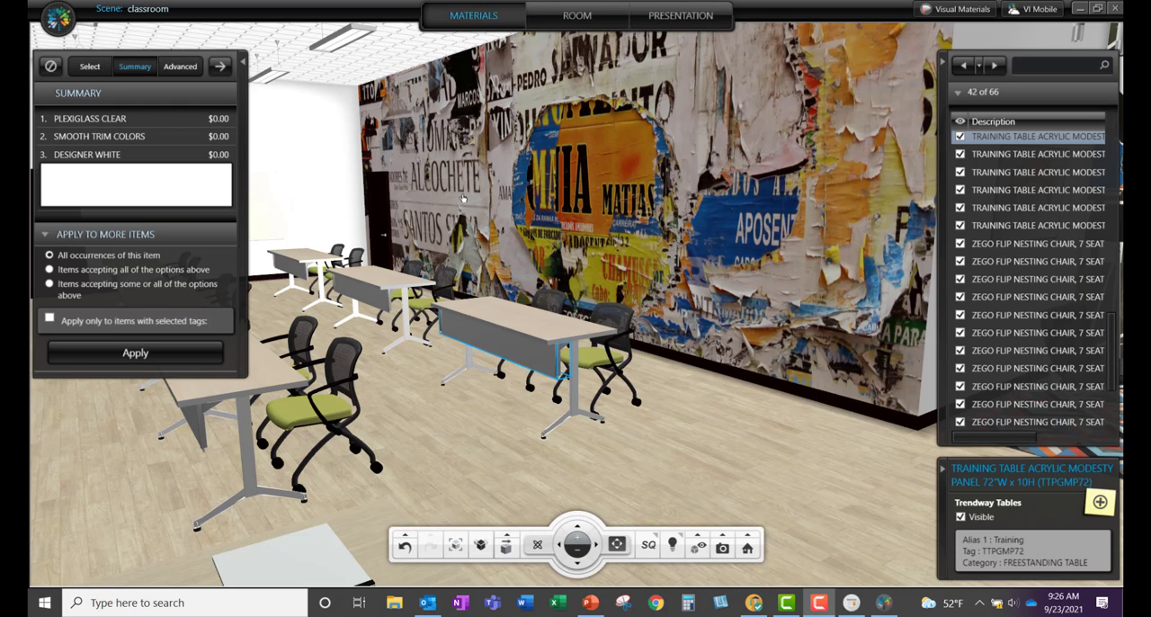
pyautogui.click(243, 69)
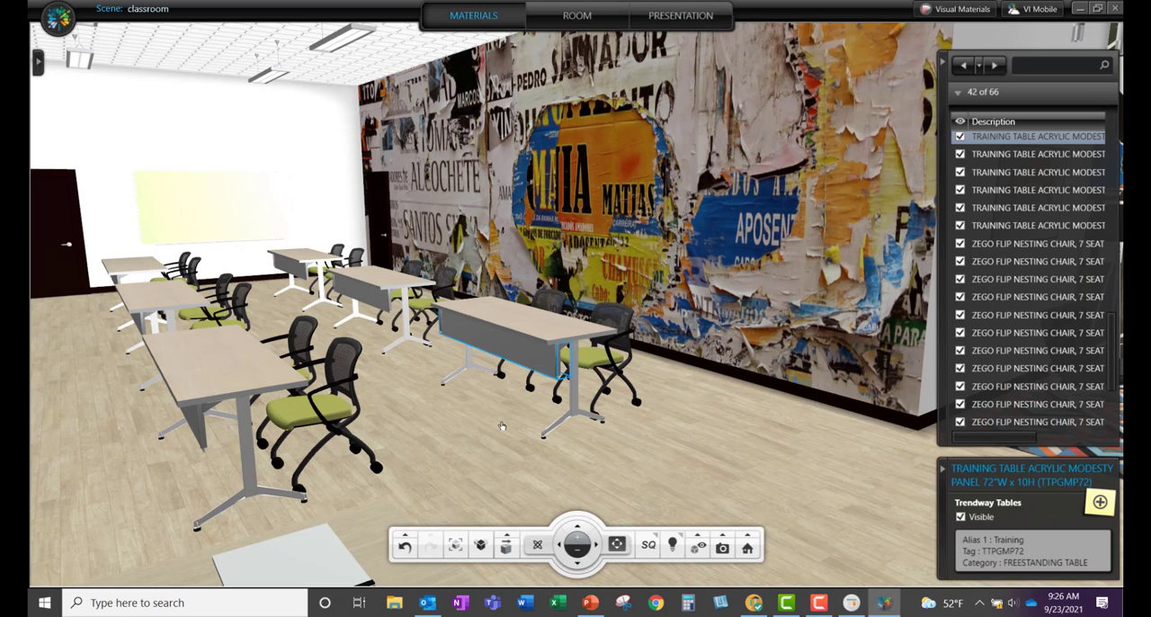
# Step: Enable moving of items and rotate the nearest green nesting chair at the closest training table
pyautogui.moveTo(502, 425); pyautogui.dragTo(404, 333, button='middle')
pyautogui.moveTo(421, 323); pyautogui.dragTo(423, 356)
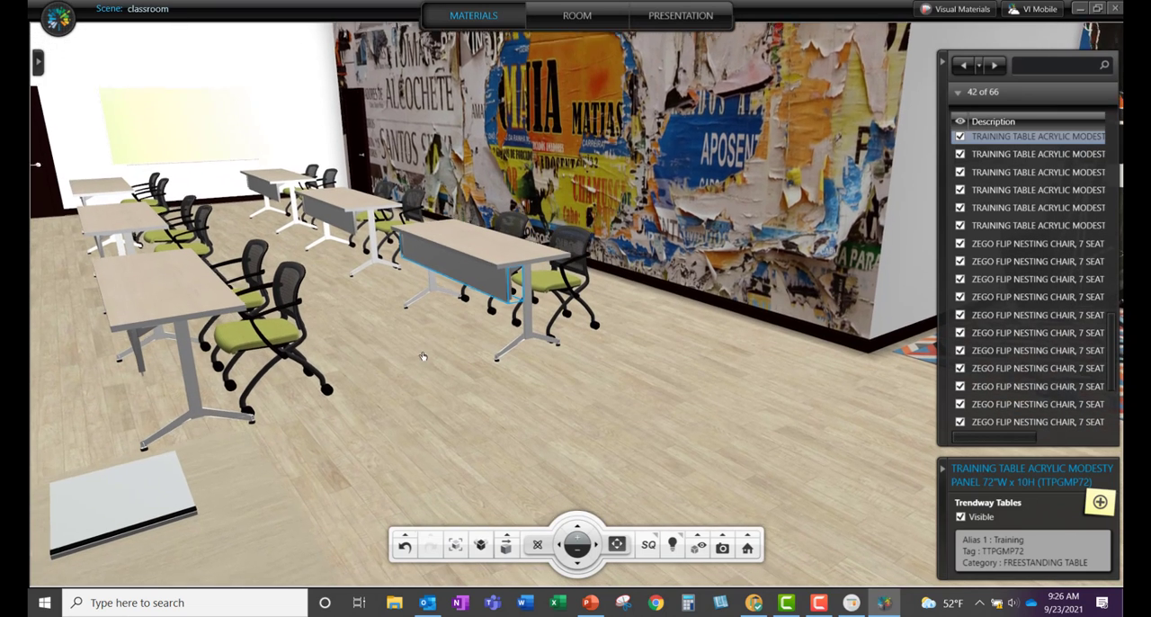
pyautogui.click(288, 349)
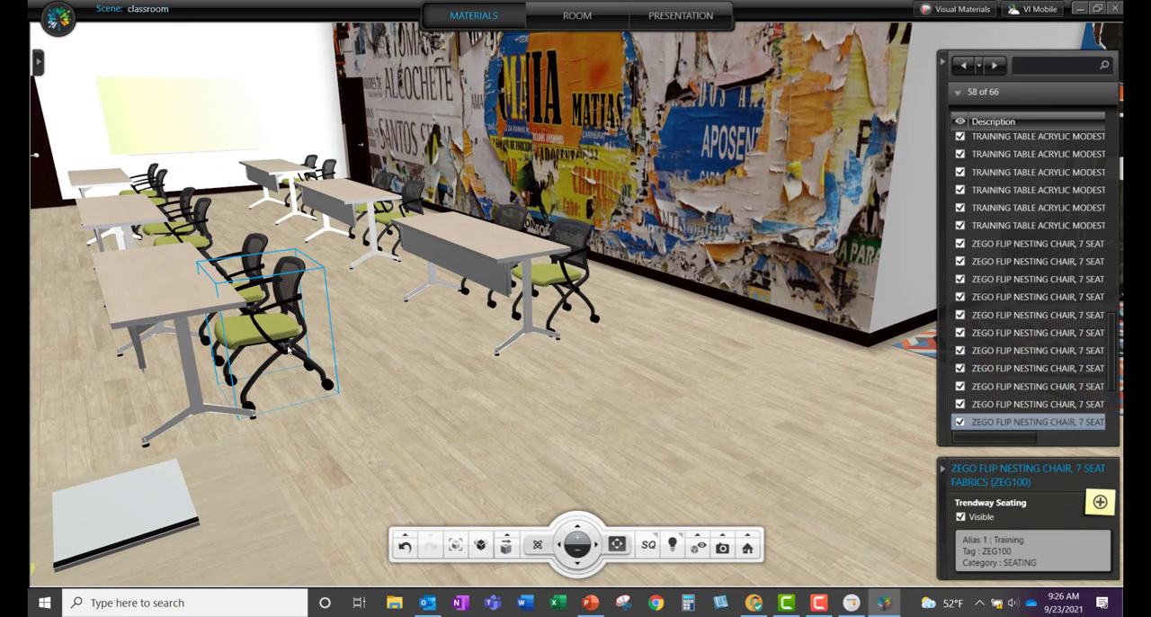
pyautogui.click(509, 537)
pyautogui.click(508, 545)
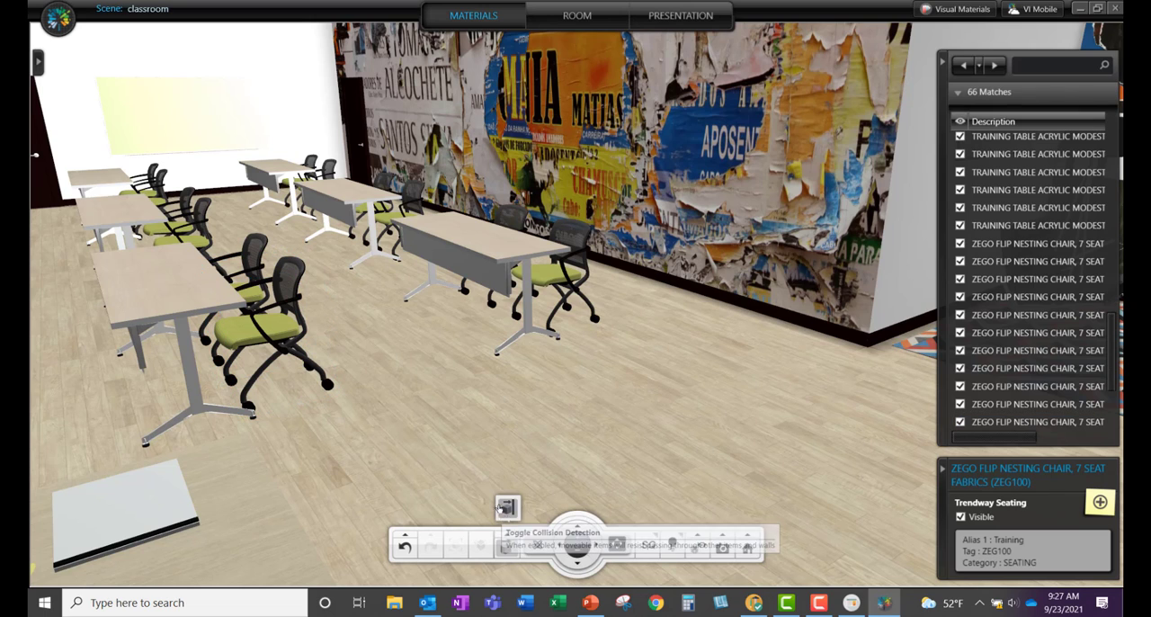
pyautogui.click(283, 353)
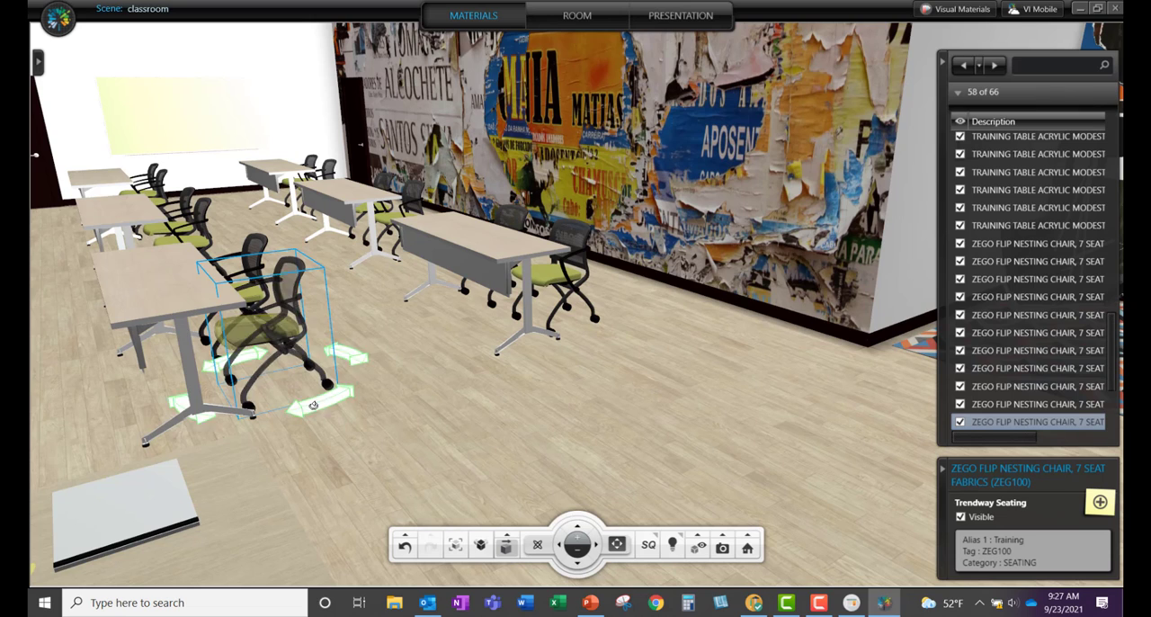
pyautogui.moveTo(308, 406); pyautogui.dragTo(360, 380)
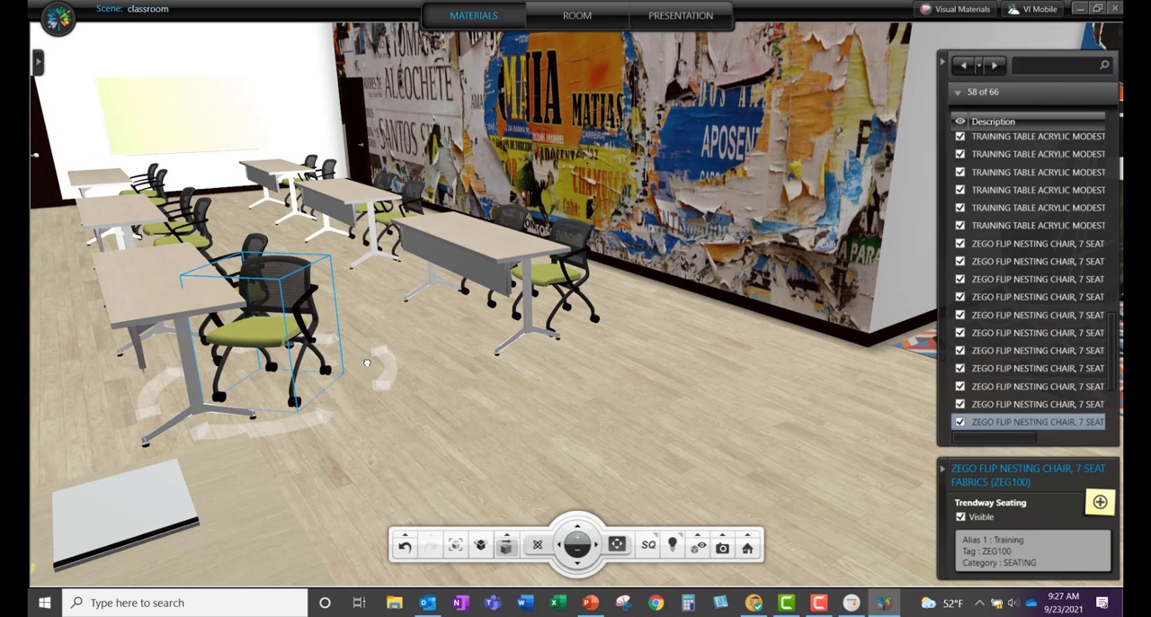
# Step: Select the Barcelona chair on the lounge rug, look back across the classroom, and clear the selection
pyautogui.moveTo(608, 405); pyautogui.dragTo(628, 257)
pyautogui.click(652, 257)
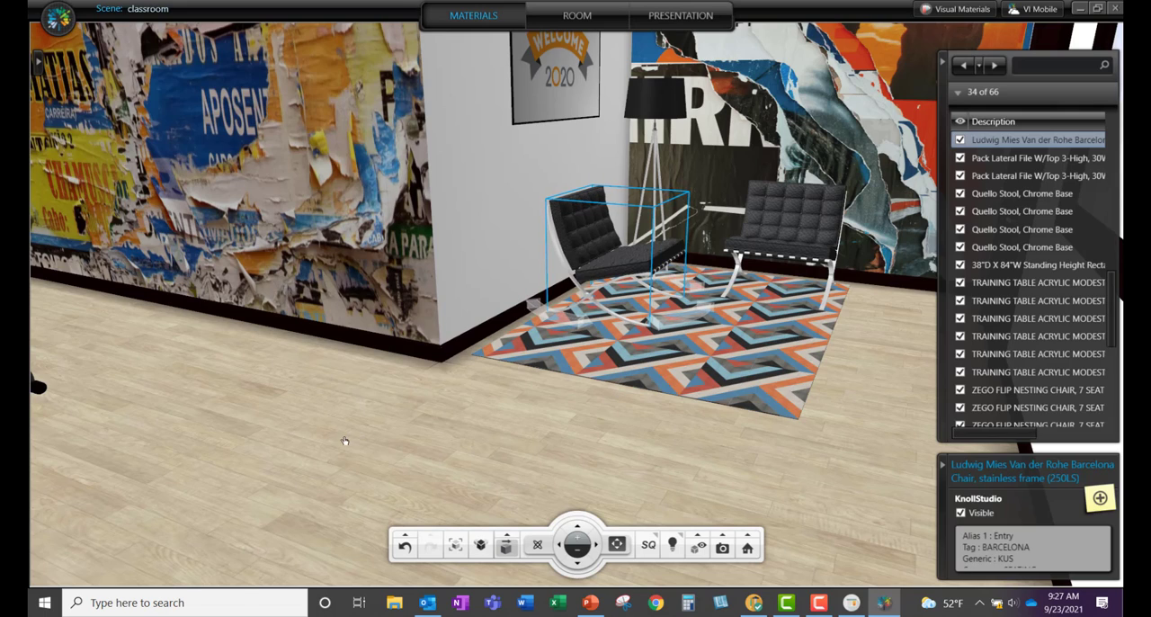
pyautogui.moveTo(296, 417)
pyautogui.mouseDown()
pyautogui.moveTo(314, 418)
pyautogui.moveTo(198, 416)
pyautogui.moveTo(296, 450)
pyautogui.moveTo(636, 464)
pyautogui.moveTo(782, 454)
pyautogui.mouseUp()
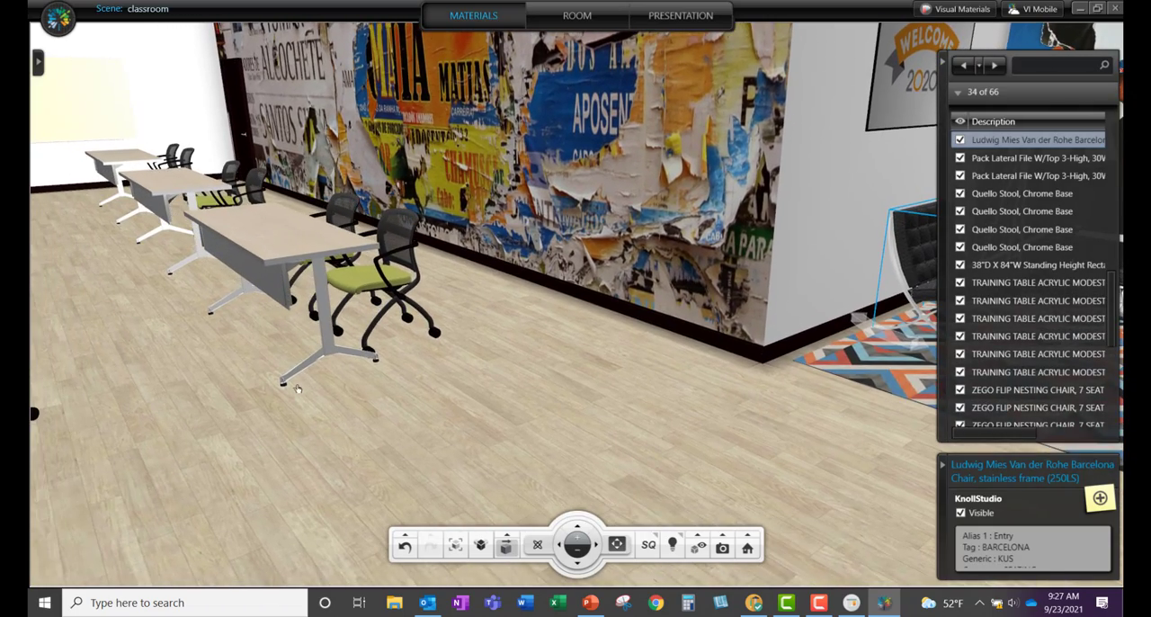
pyautogui.moveTo(338, 383)
pyautogui.mouseDown()
pyautogui.moveTo(632, 380)
pyautogui.moveTo(680, 368)
pyautogui.mouseUp()
pyautogui.scroll(-3, 636, 359)
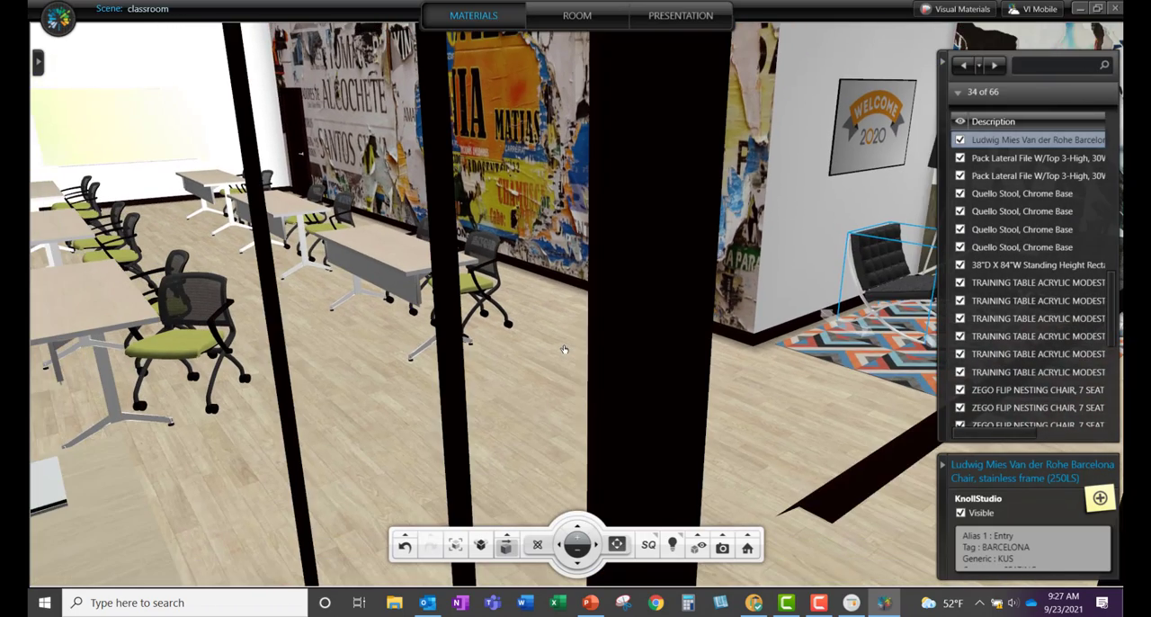
pyautogui.scroll(3, 543, 338)
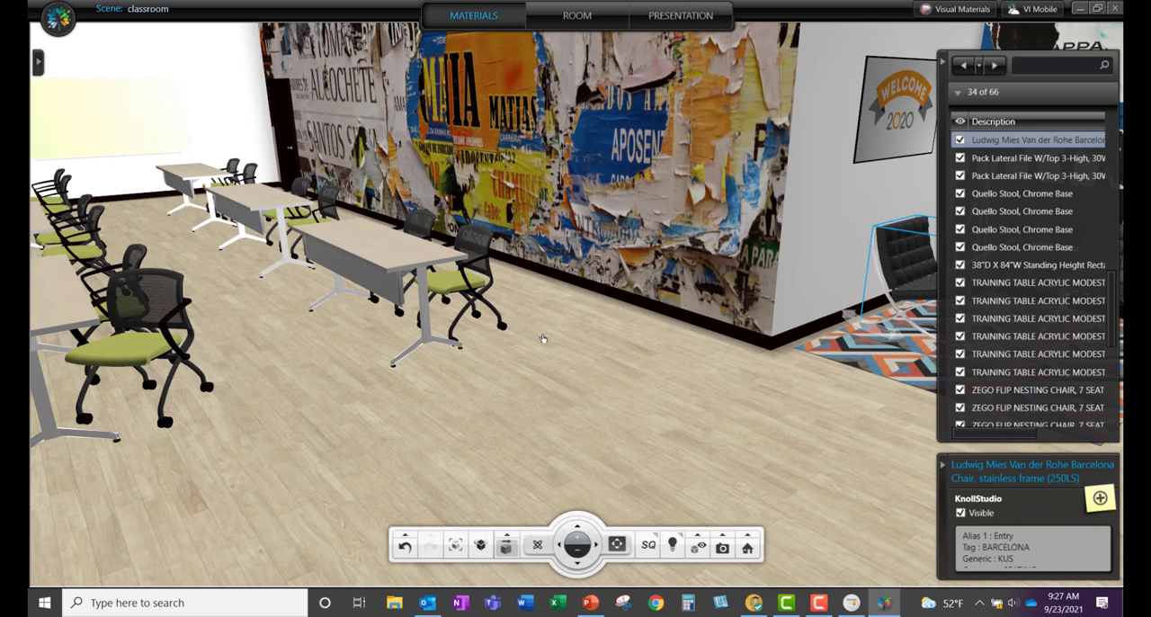
pyautogui.click(507, 349)
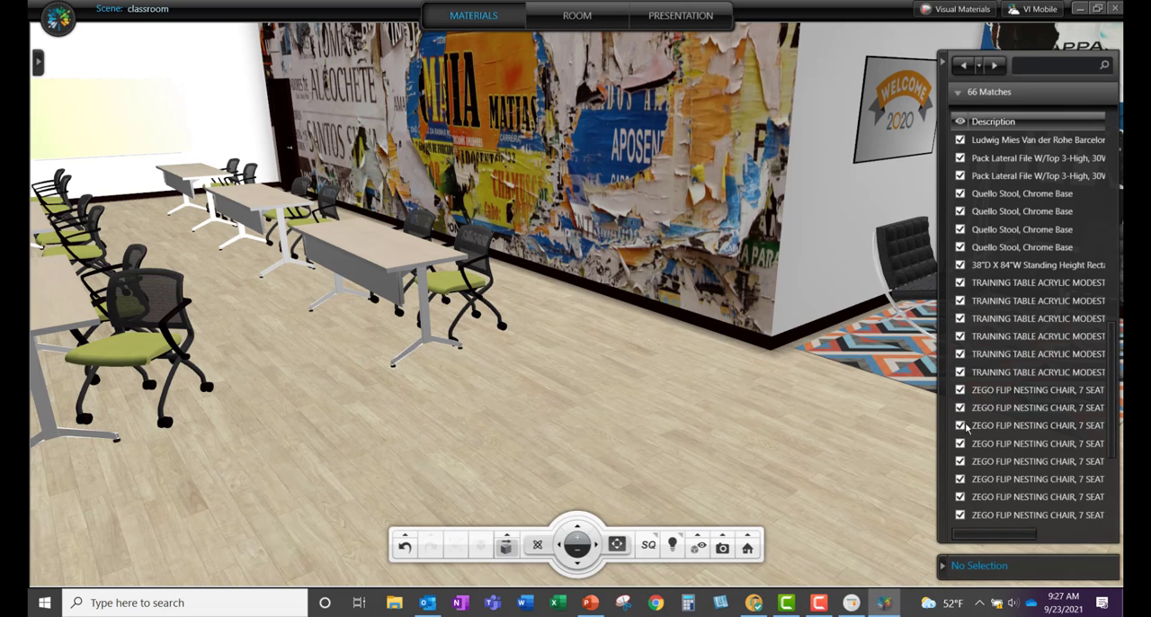
# Step: Switch to the presentation workspace and update all the furniture images
pyautogui.click(685, 23)
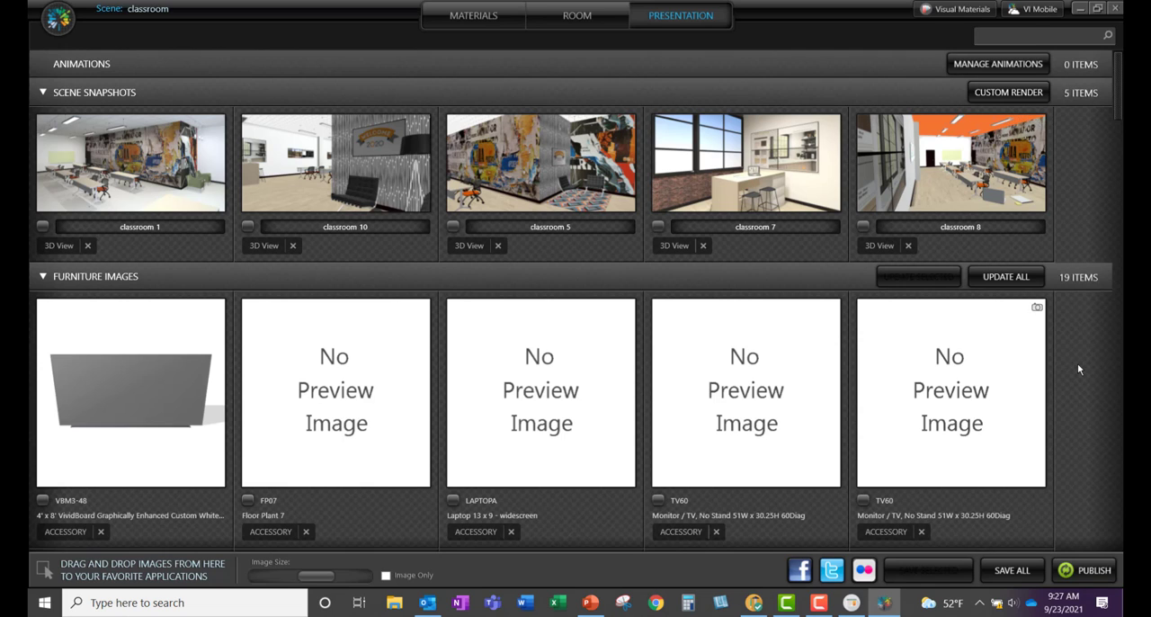
pyautogui.scroll(-3, 1077, 363)
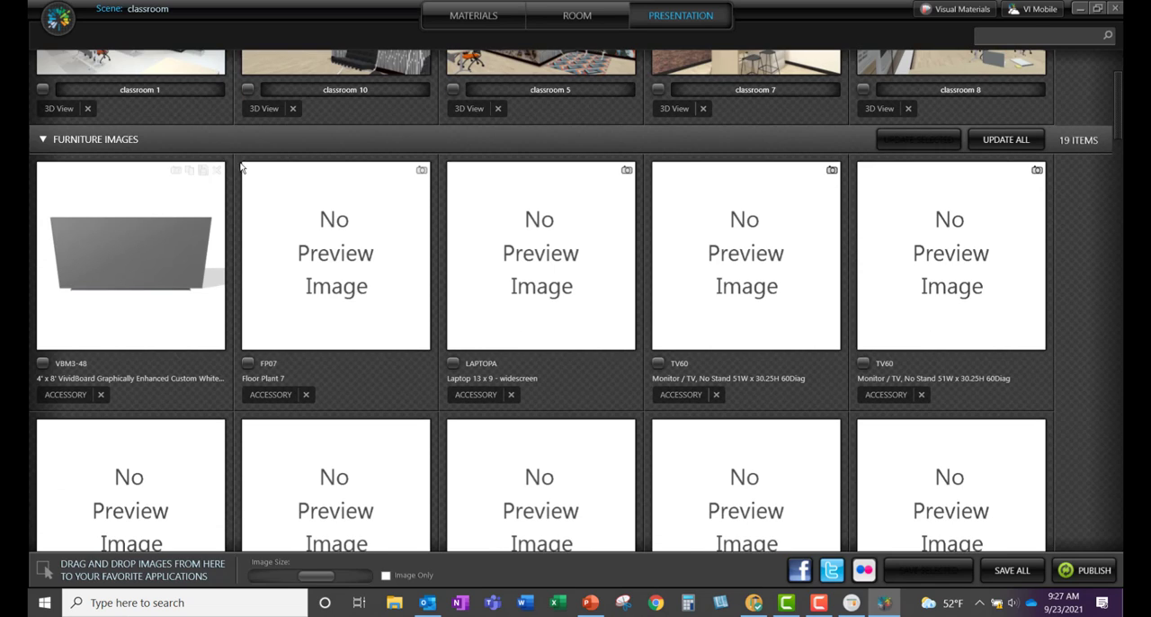
pyautogui.click(1023, 142)
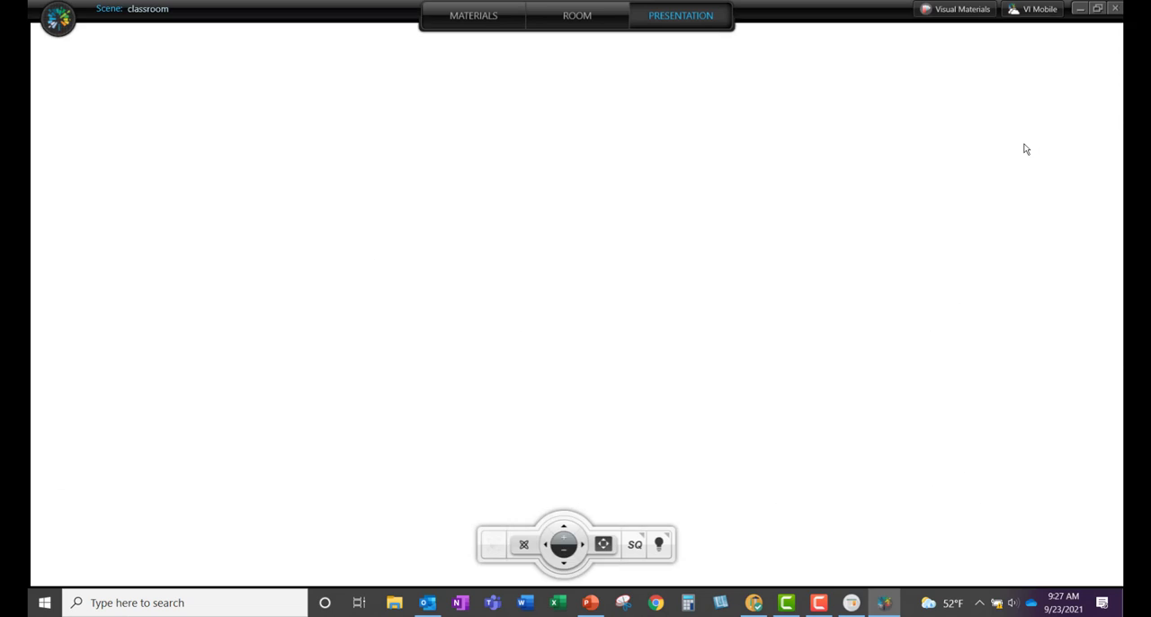
pyautogui.click(1041, 519)
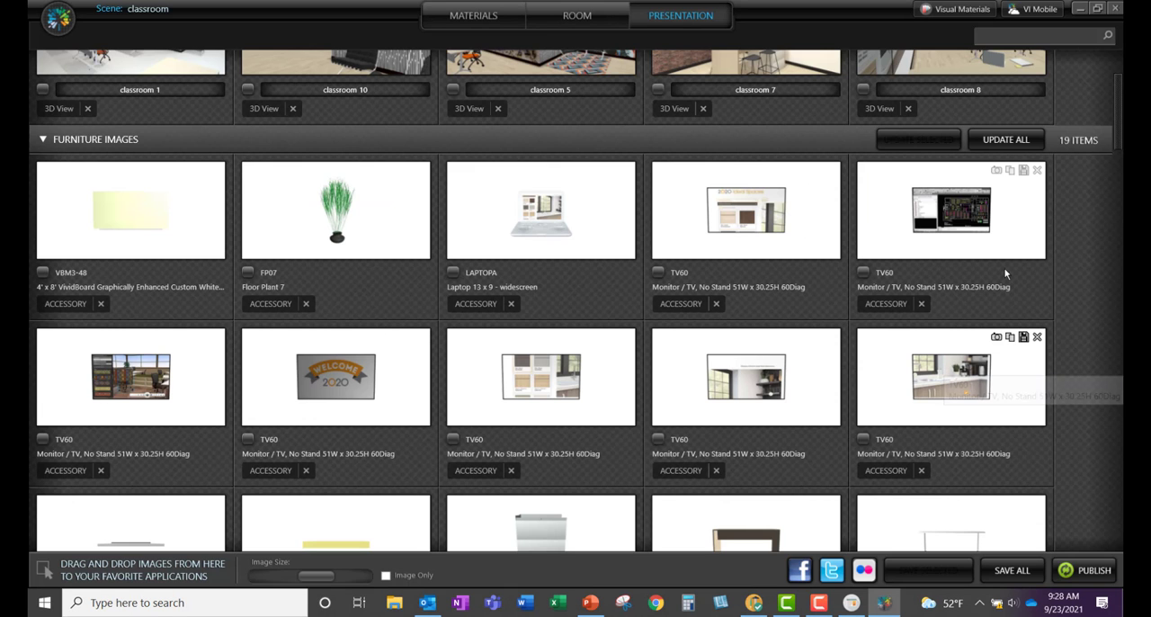
# Step: Look through the furniture images, view the Barcelona chair's image at full size, and close it
pyautogui.scroll(-4, 1077, 257)
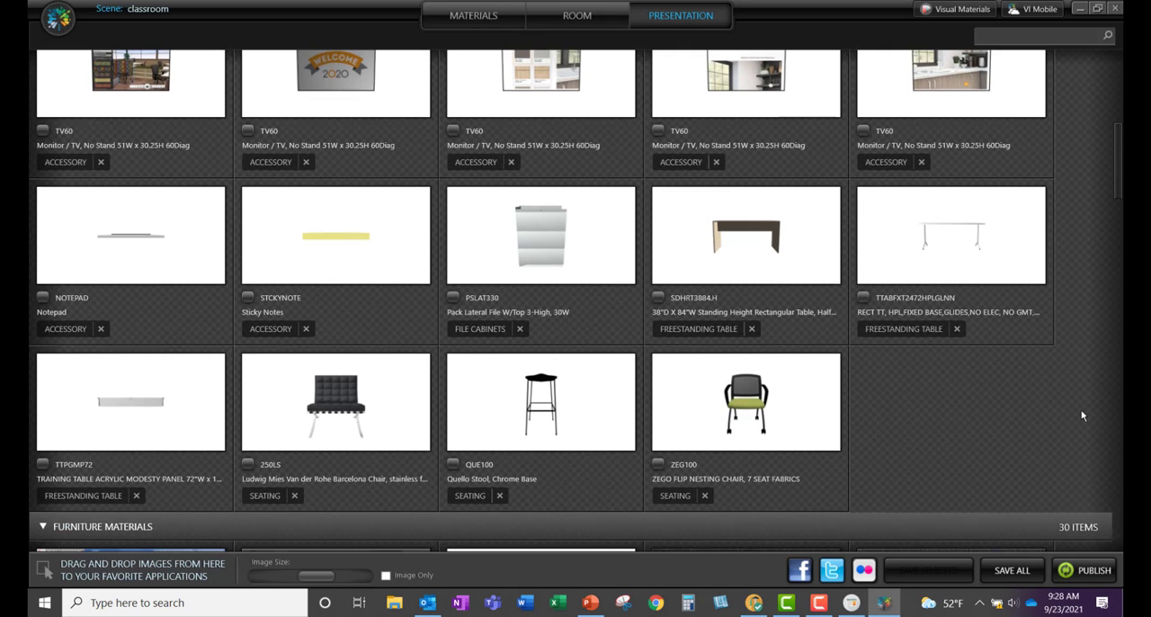
pyautogui.scroll(-1, 1068, 403)
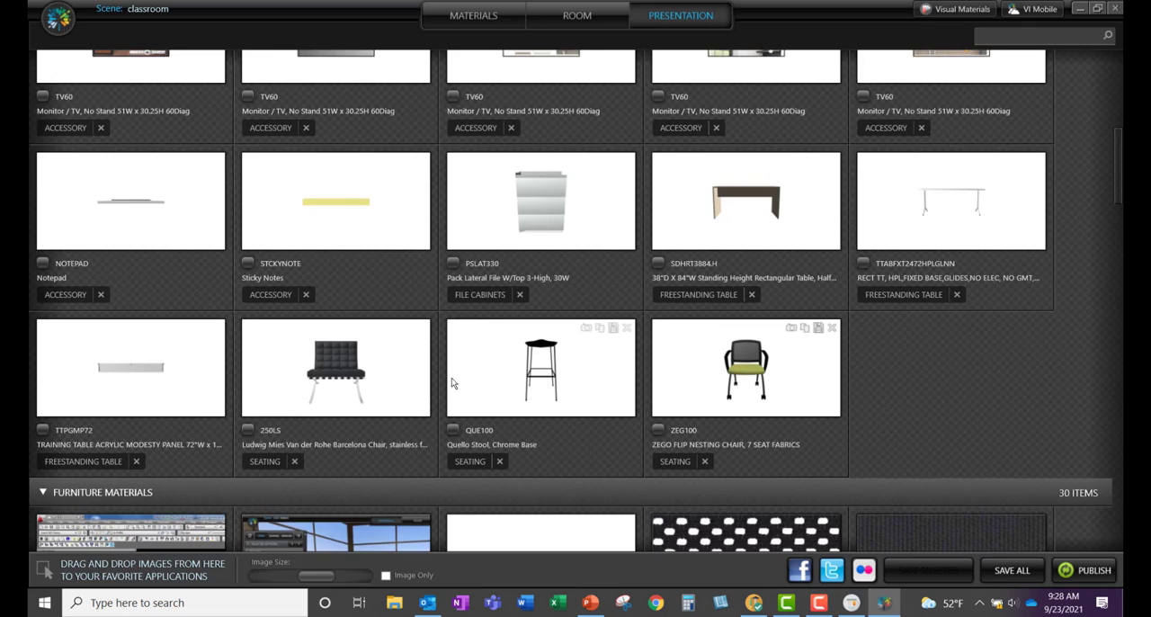
pyautogui.click(331, 377)
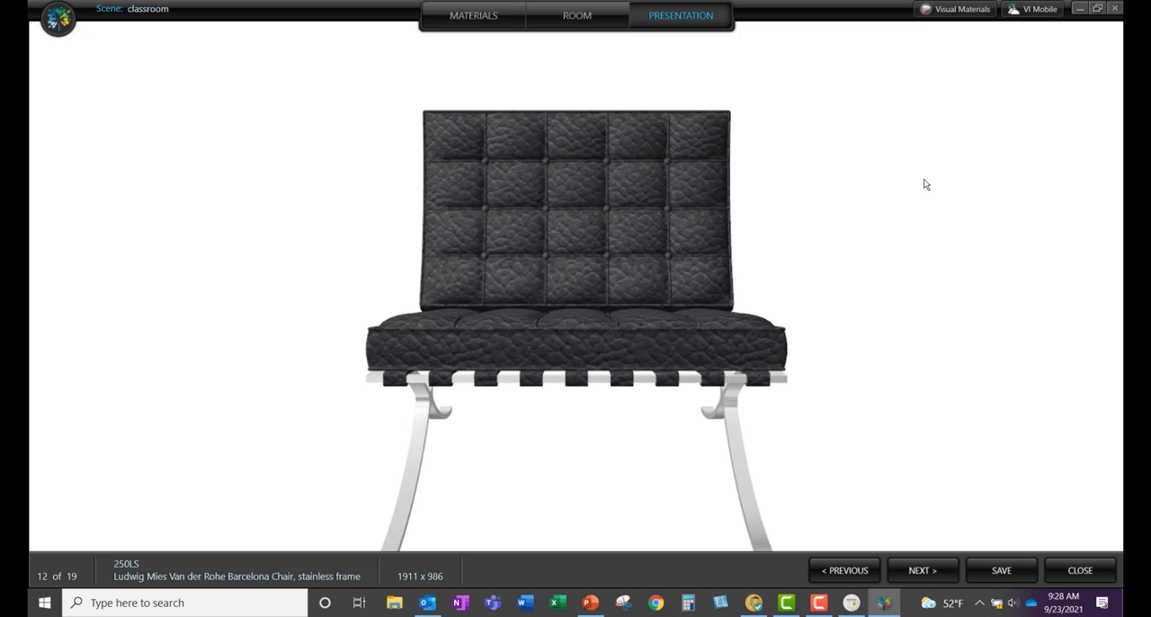
pyautogui.click(1077, 568)
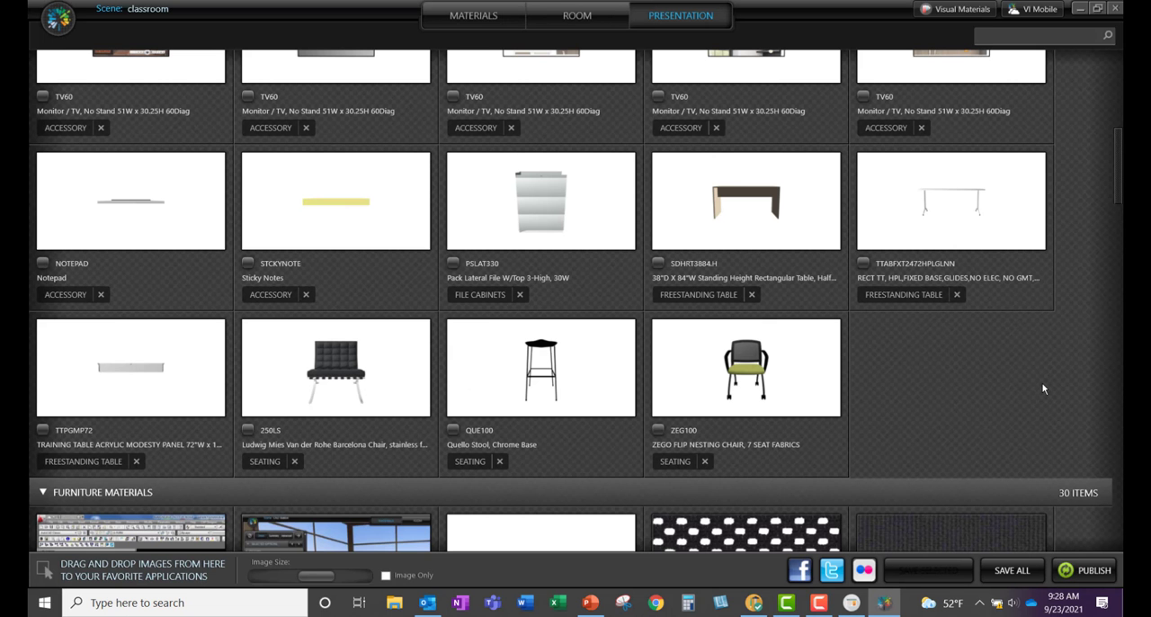
# Step: Apply the classroom changes, including furniture movements, to the source document and close the visualization to return to the worksheet
pyautogui.moveTo(796, 400)
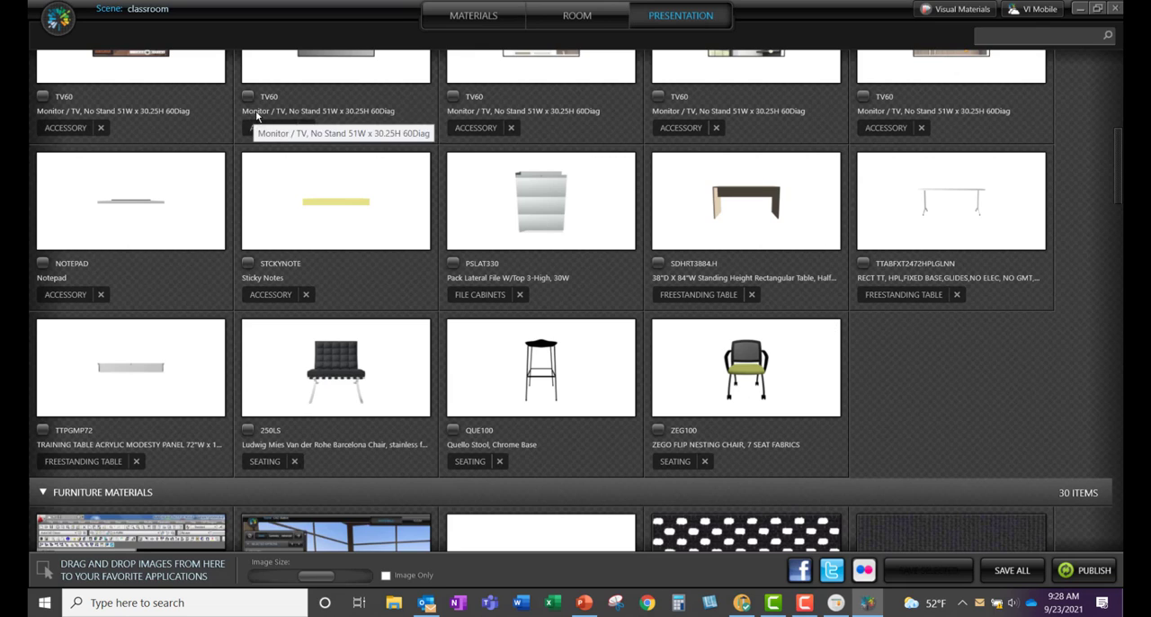
pyautogui.click(60, 20)
pyautogui.click(81, 60)
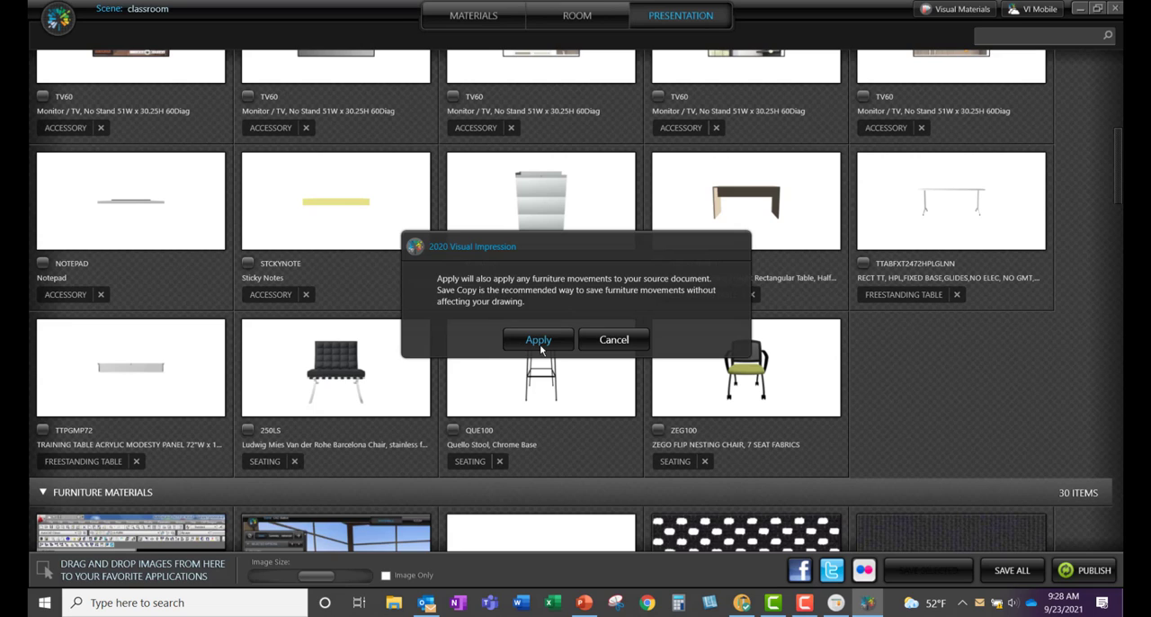
pyautogui.click(538, 340)
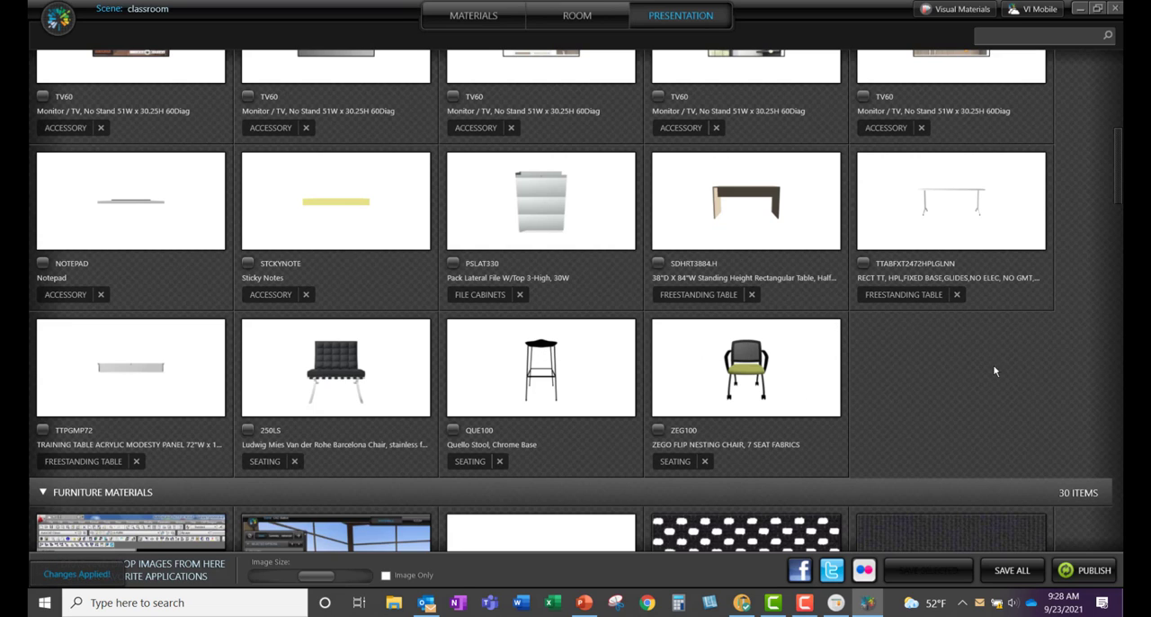
pyautogui.click(1113, 9)
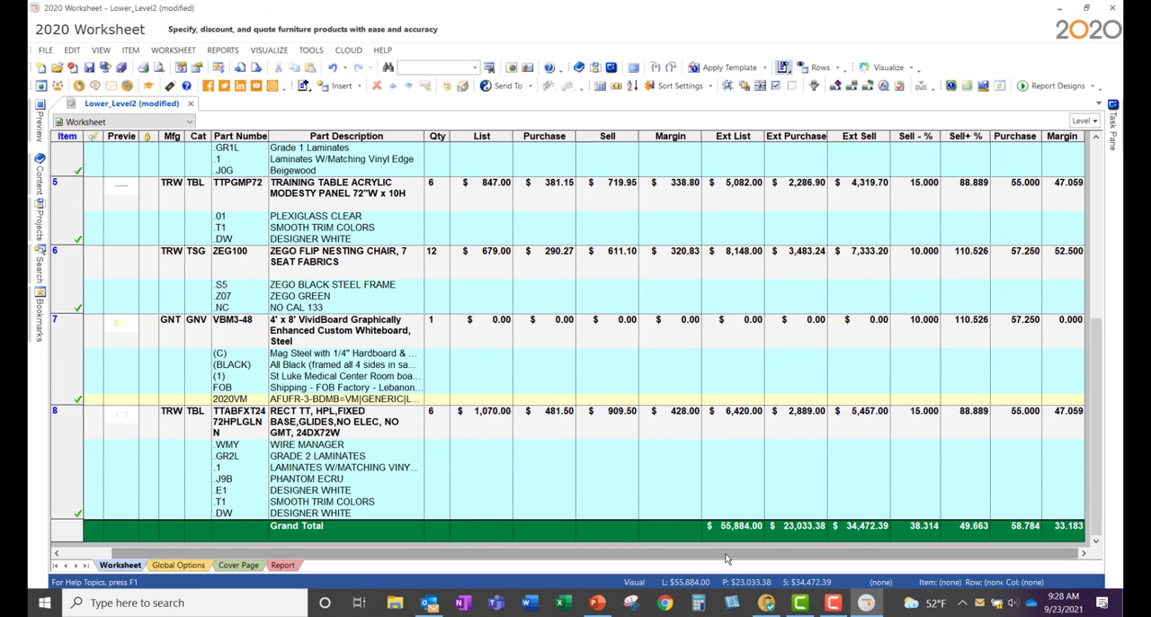
# Step: Update the preview images of all worksheet items, replacing the existing images, and close the preview image dialog
pyautogui.click(268, 266)
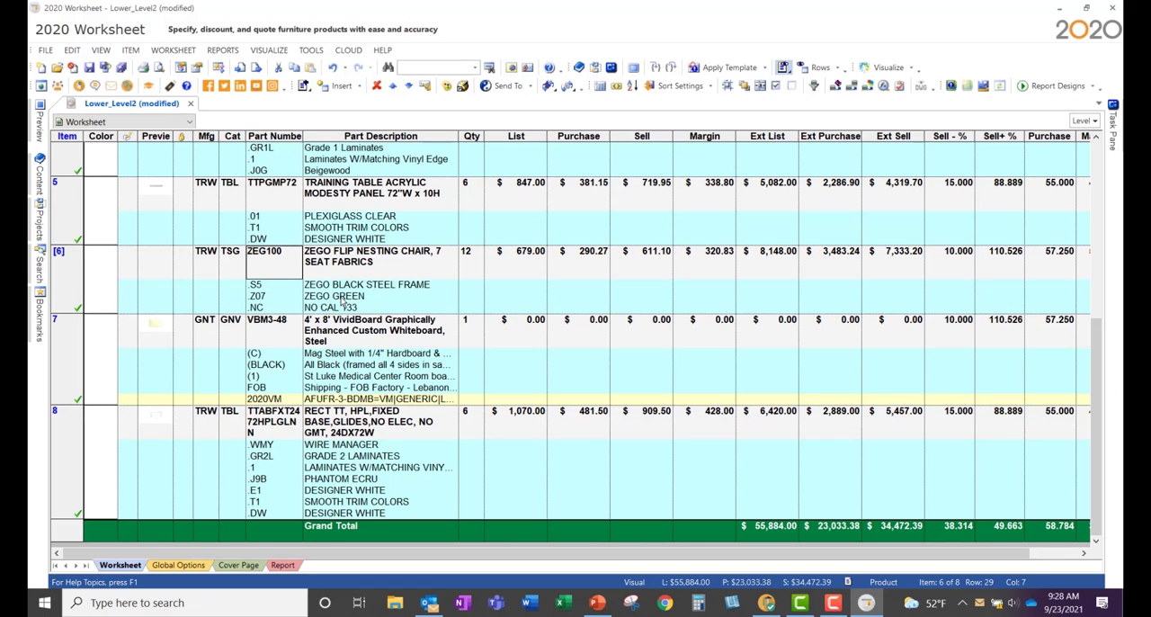
pyautogui.click(173, 50)
pyautogui.click(208, 110)
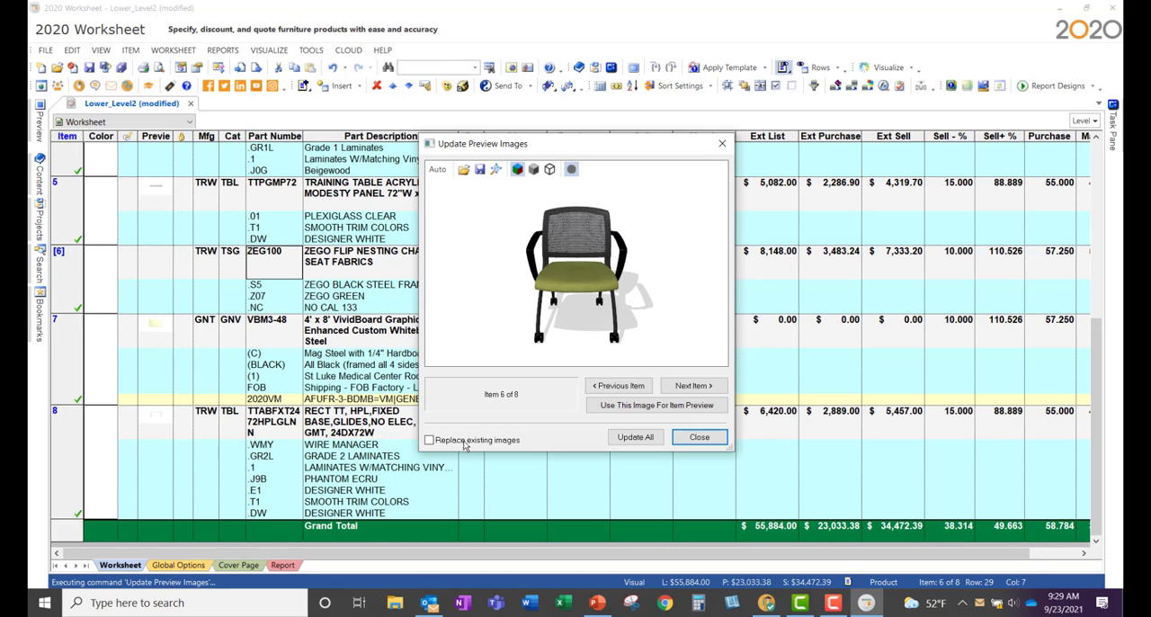
pyautogui.click(637, 438)
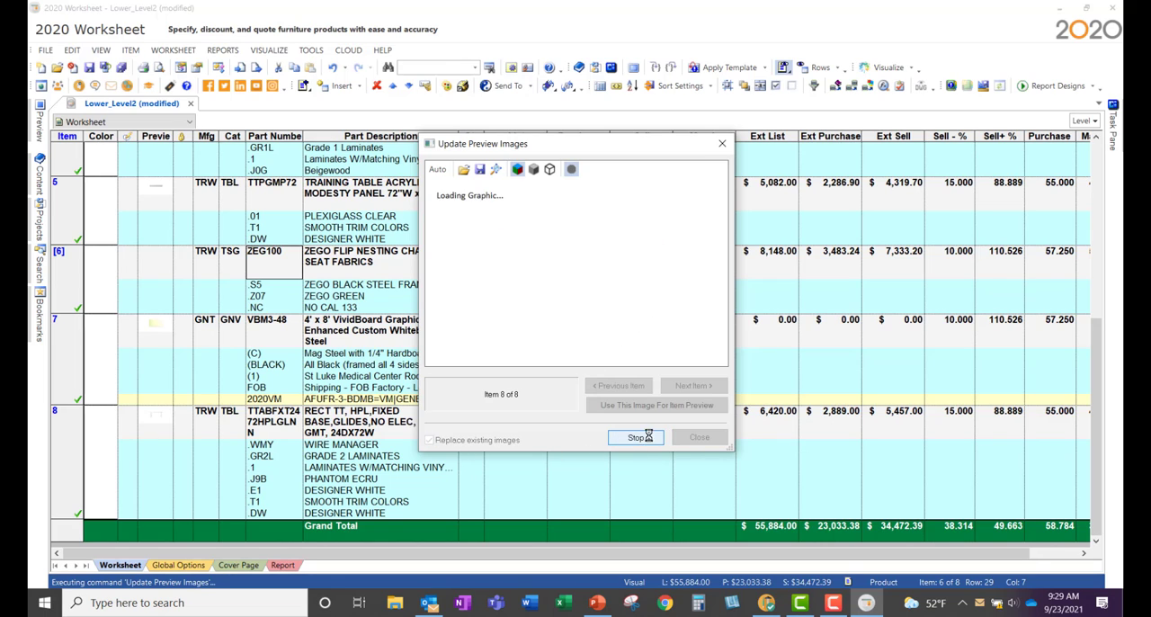
pyautogui.click(683, 440)
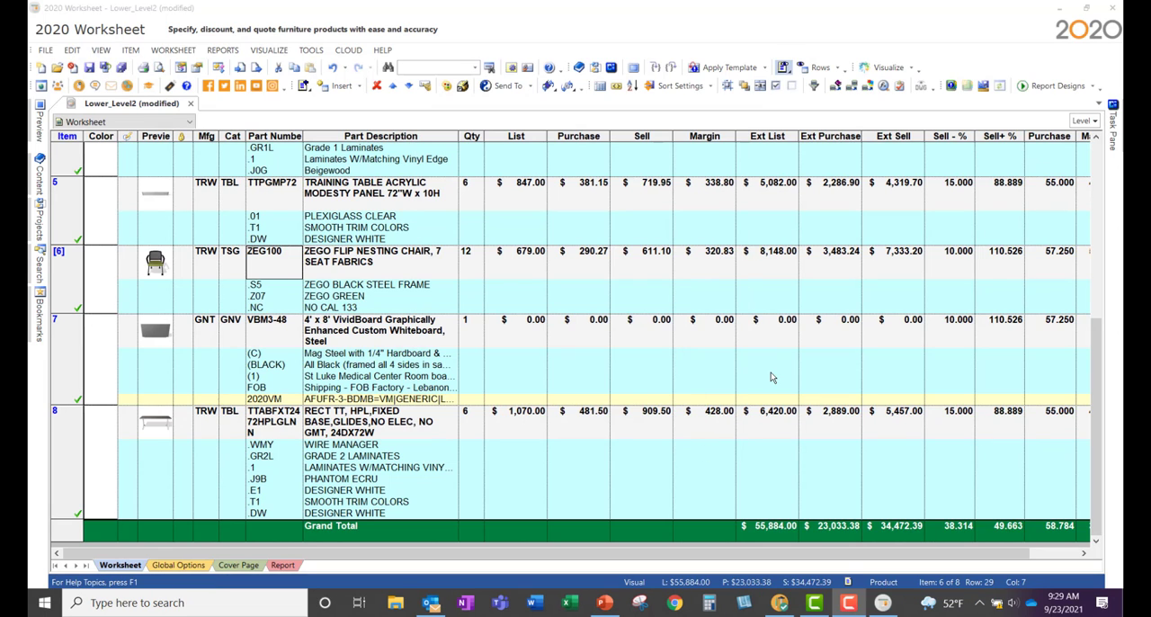
# Step: Generate the Single Item Visualization report for the worksheet and advance to its second page
pyautogui.click(1038, 87)
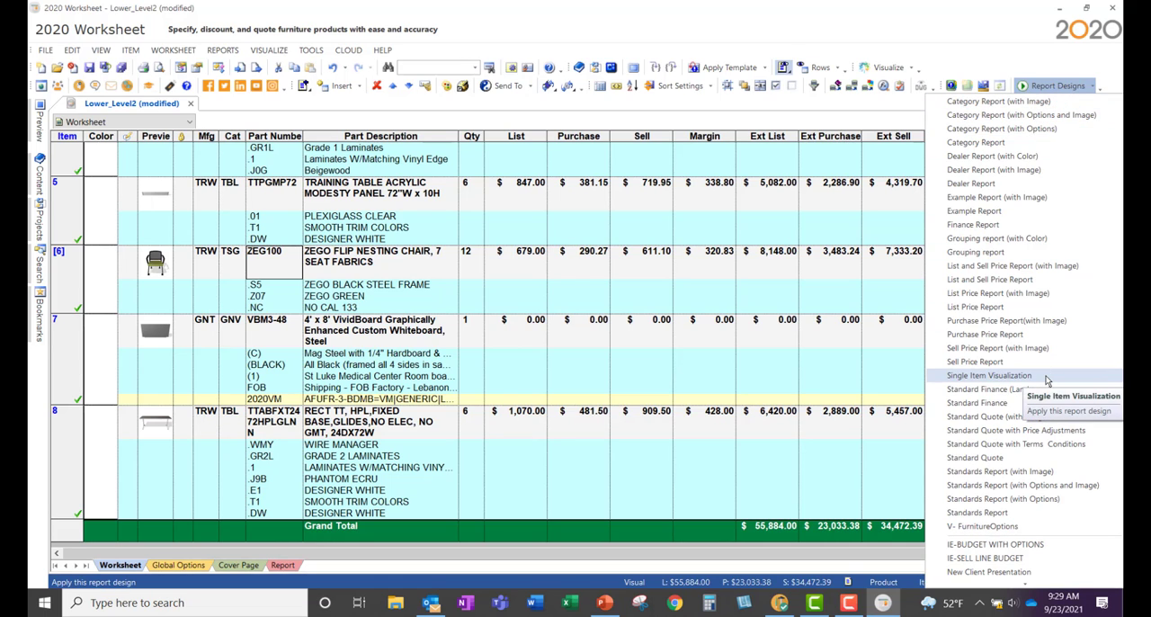
pyautogui.click(998, 375)
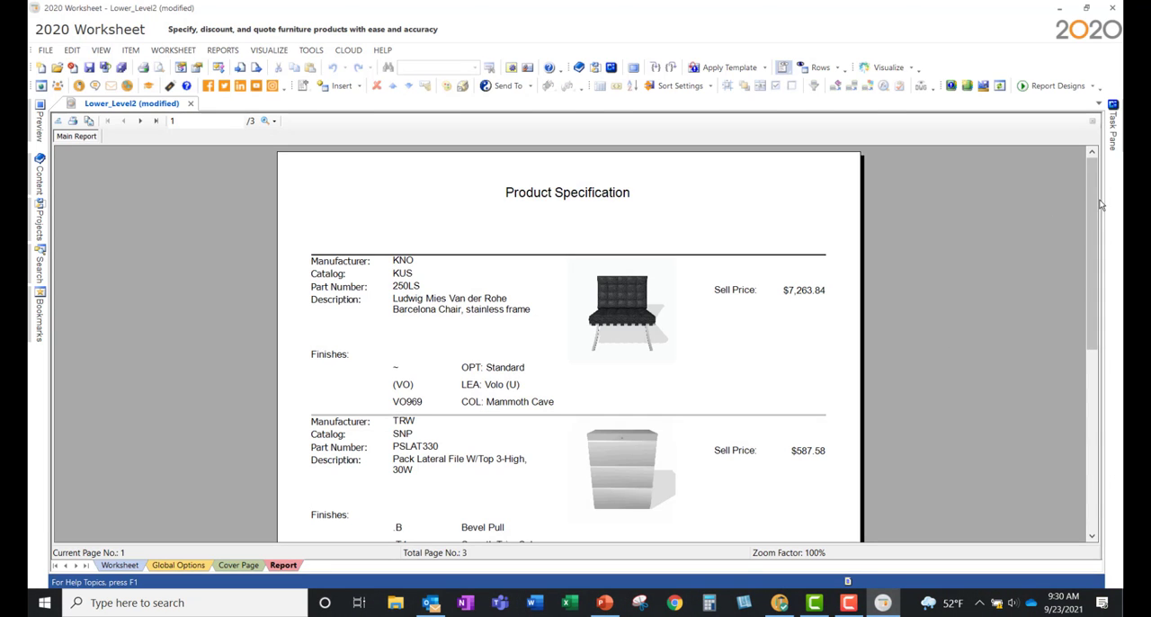
pyautogui.moveTo(1090, 206)
pyautogui.mouseDown()
pyautogui.moveTo(1088, 394)
pyautogui.moveTo(1086, 215)
pyautogui.mouseUp()
pyautogui.click(139, 122)
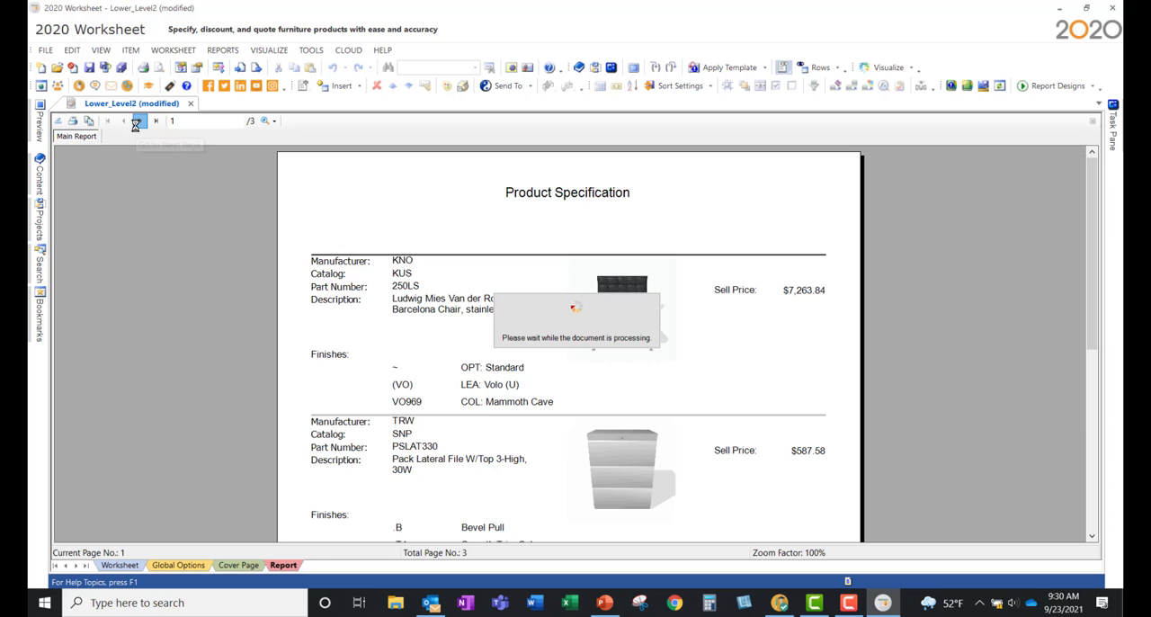